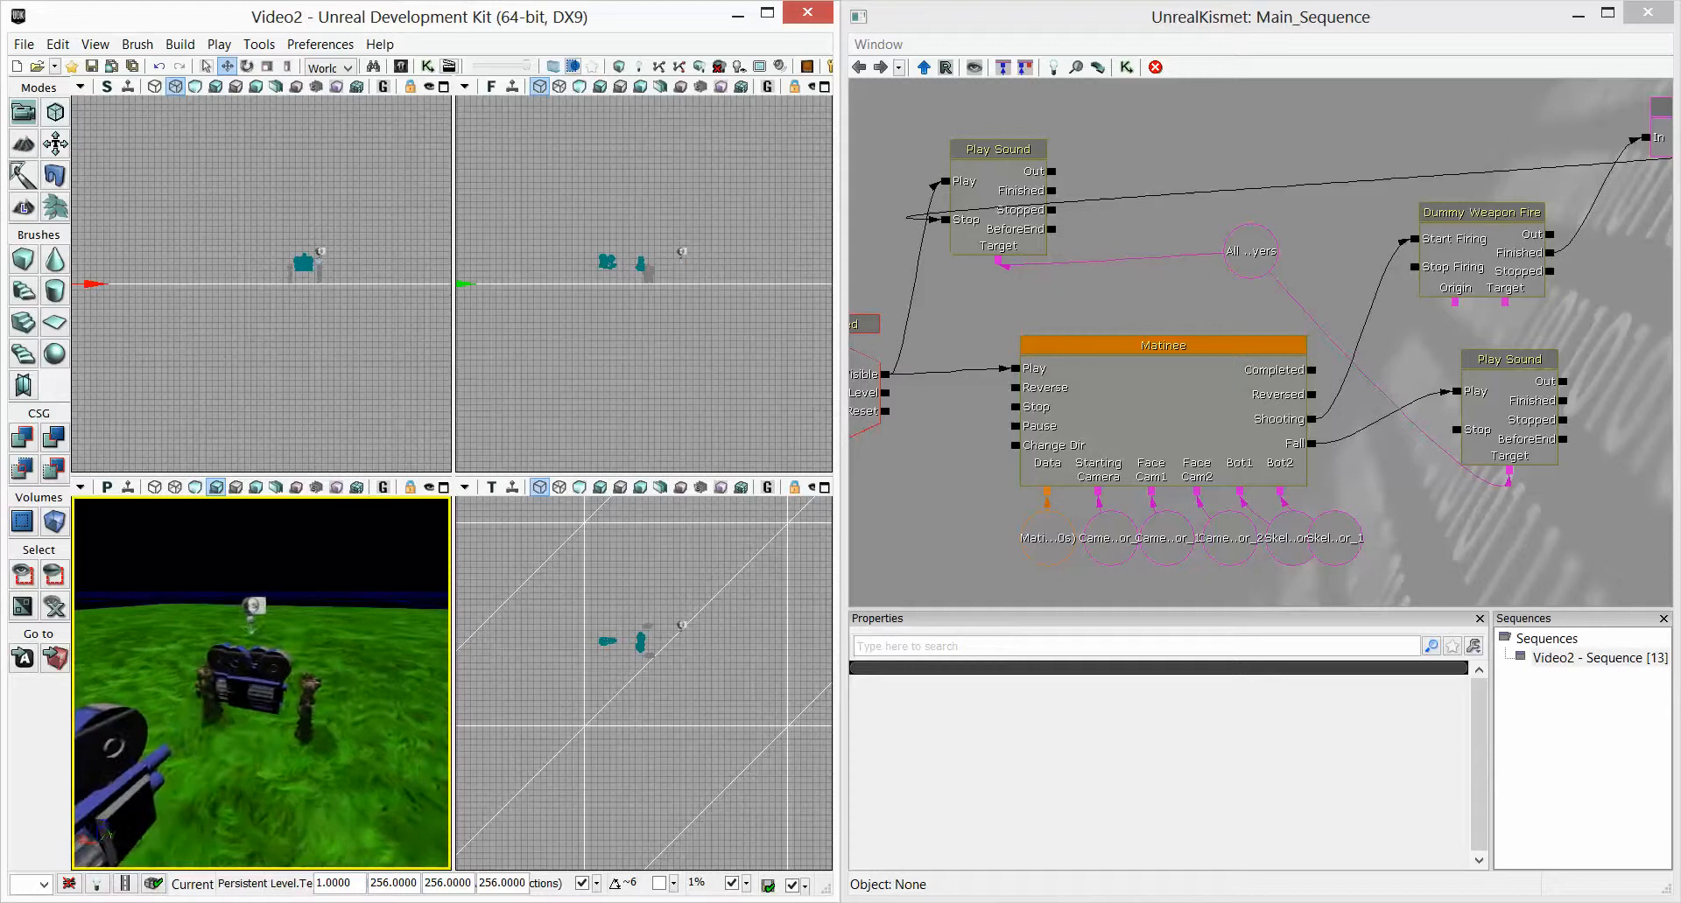
Open the Matinee sequence from Kismet, review its camera and bot tracks from the beginning of the timeline, and close it
left_click(1116, 332)
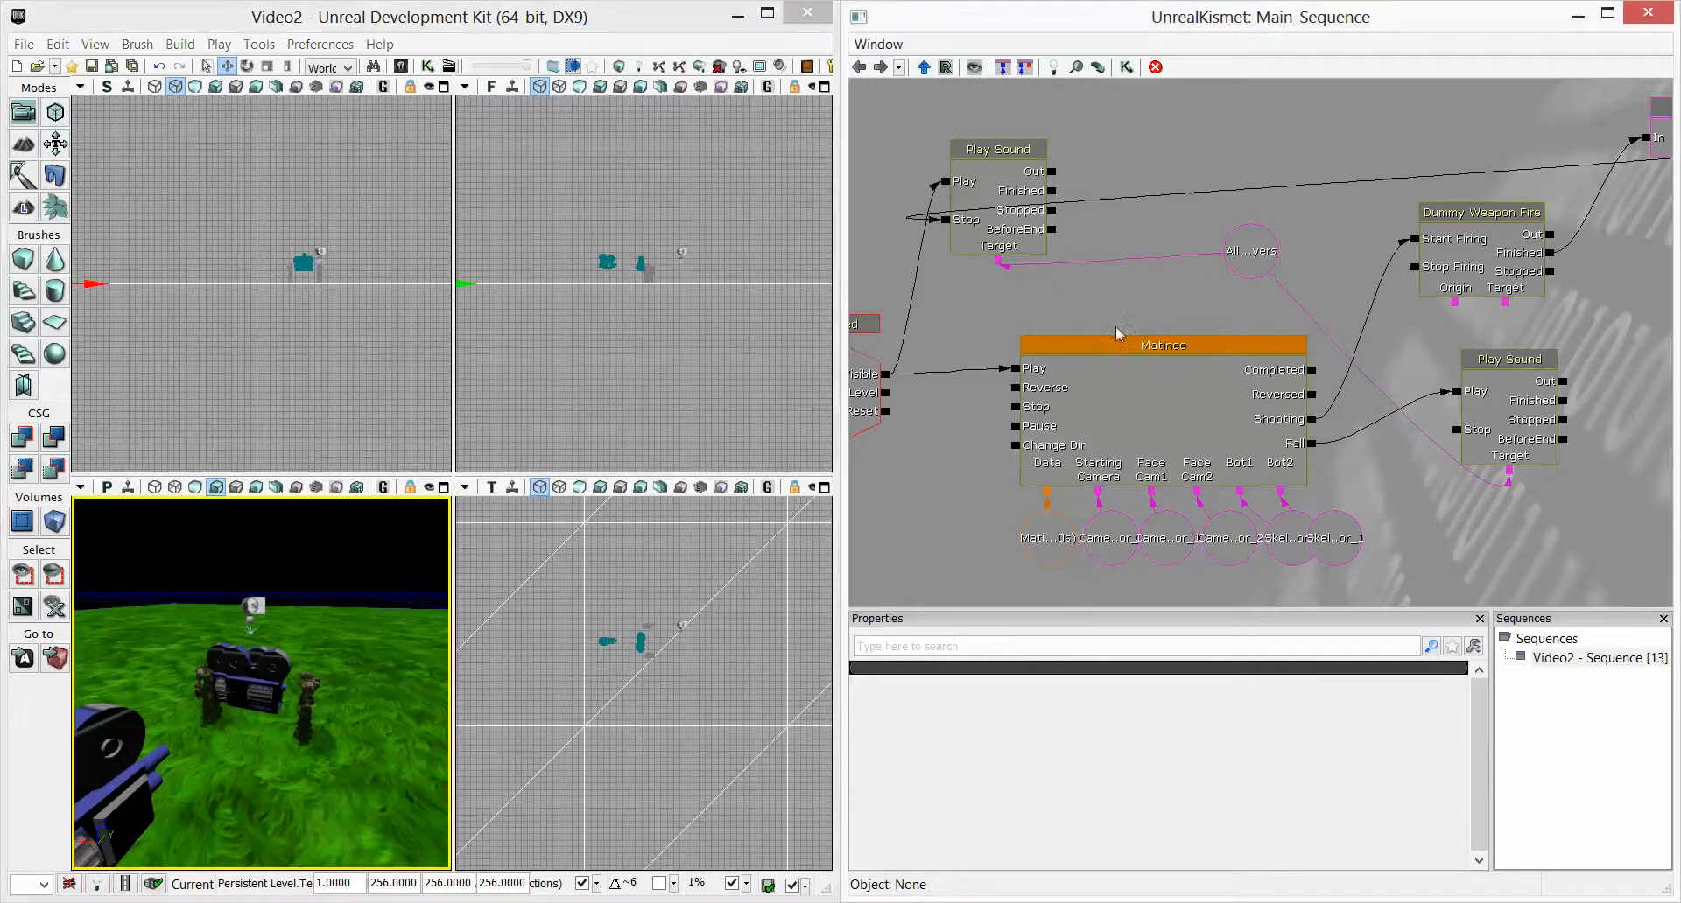
double_click(1168, 369)
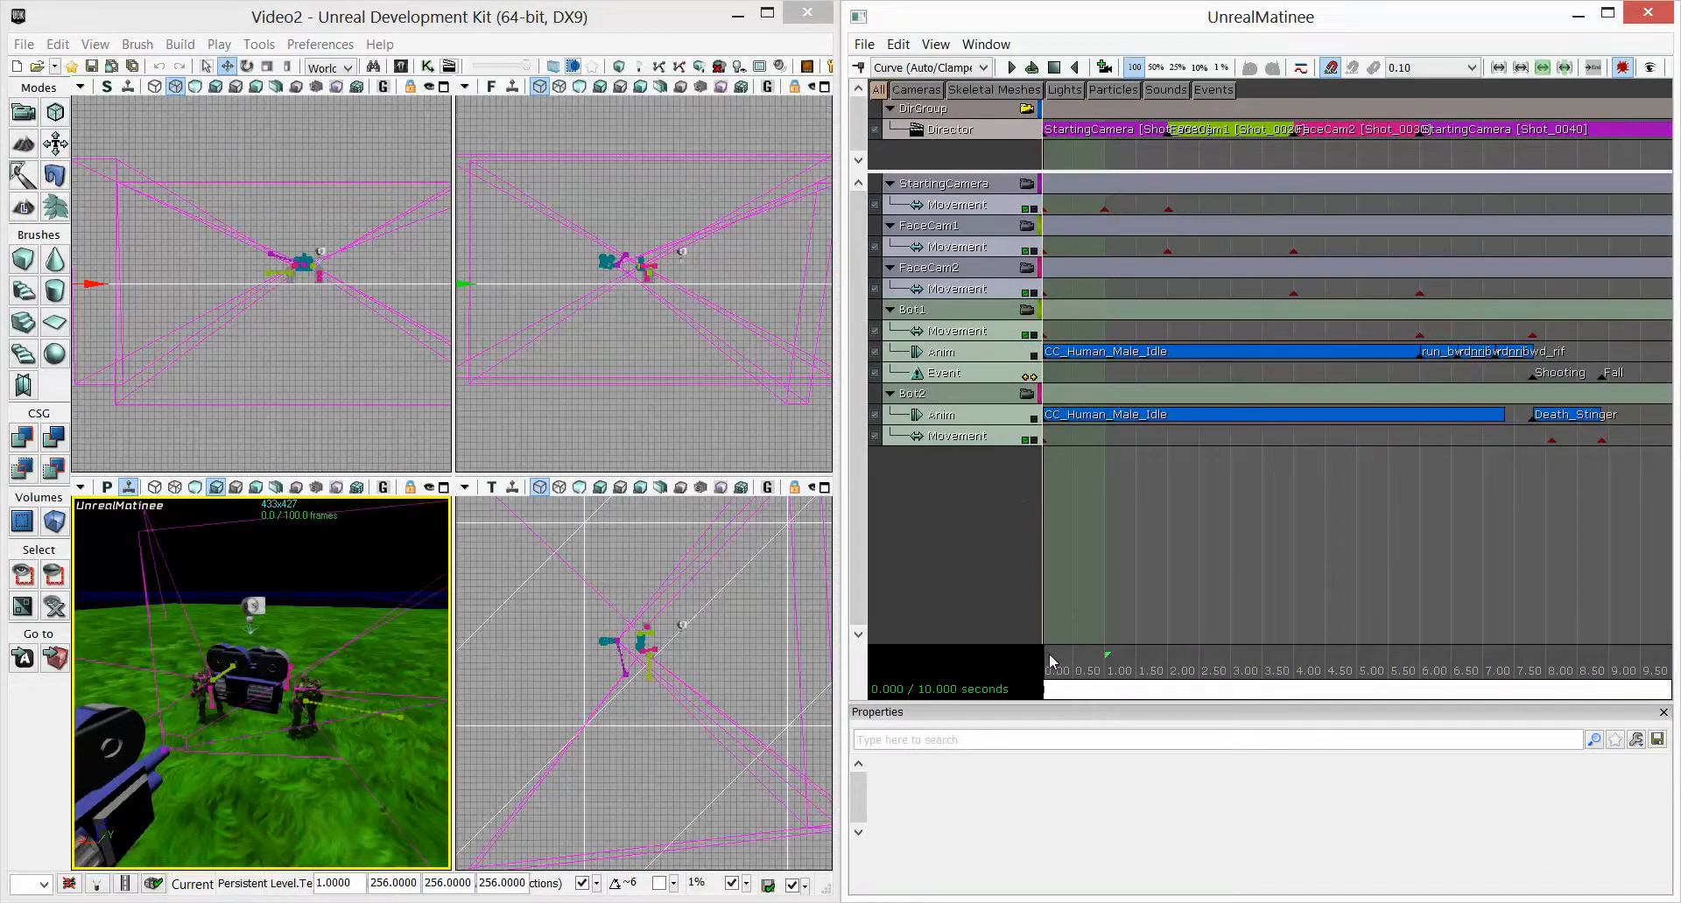
mouse_move(1049, 653)
left_mouse_down()
mouse_move(1139, 672)
mouse_move(1453, 665)
mouse_move(1044, 672)
left_mouse_up()
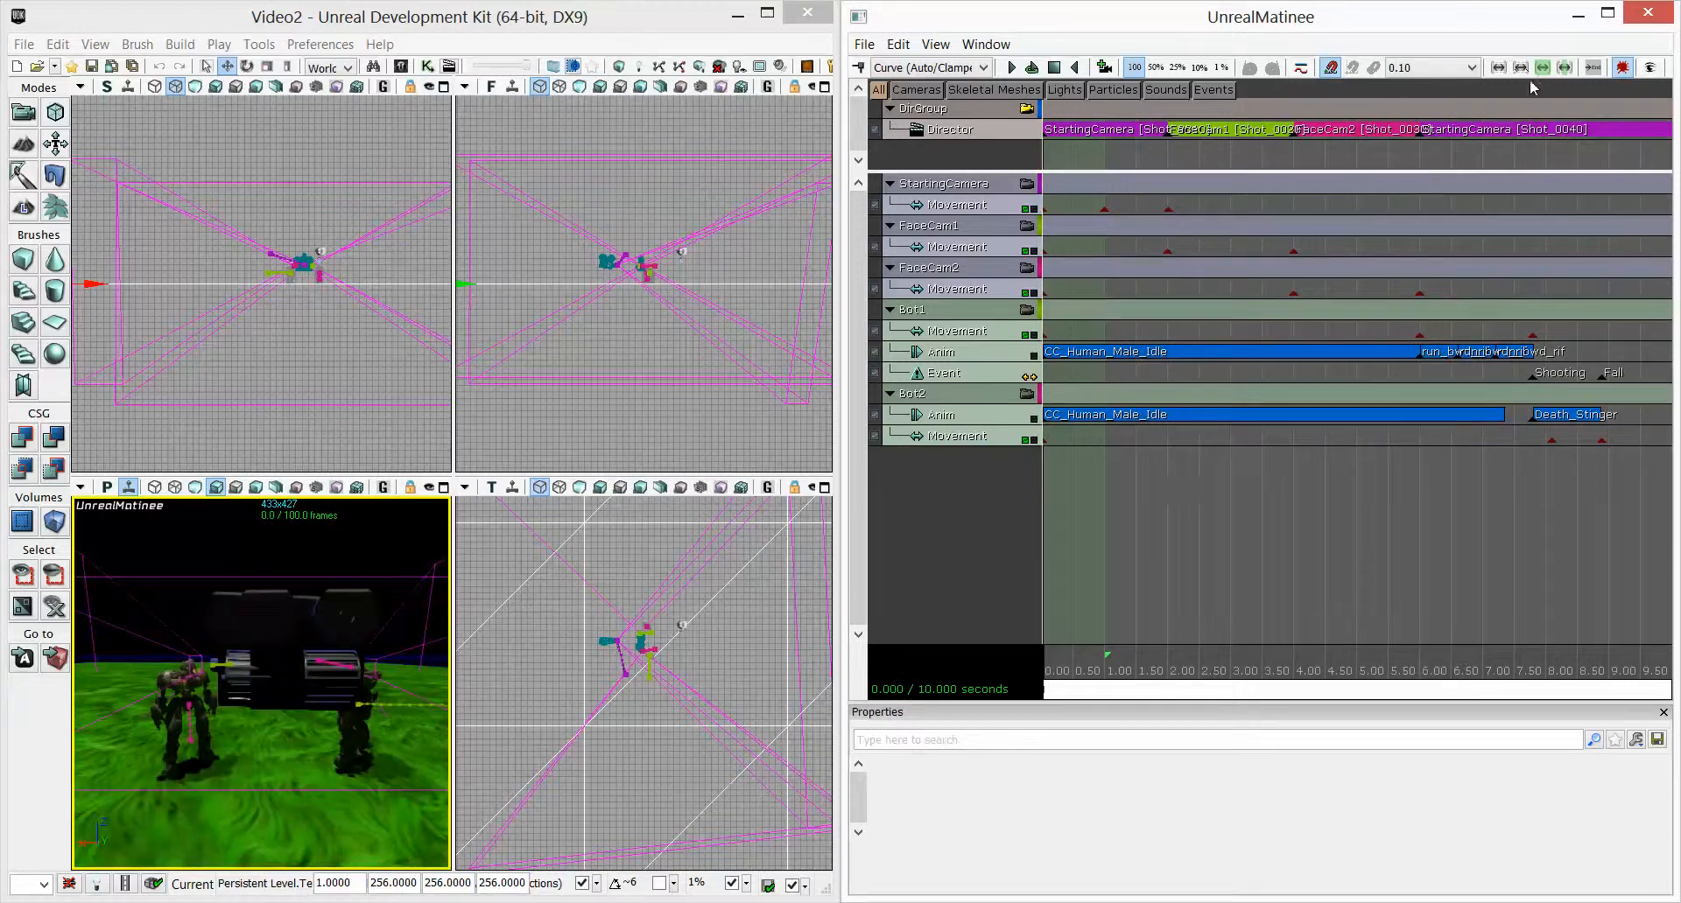
left_click(1647, 12)
Play the level from the terrain in front of the bots to preview the cutscene, and exit the preview
right_click(376, 775)
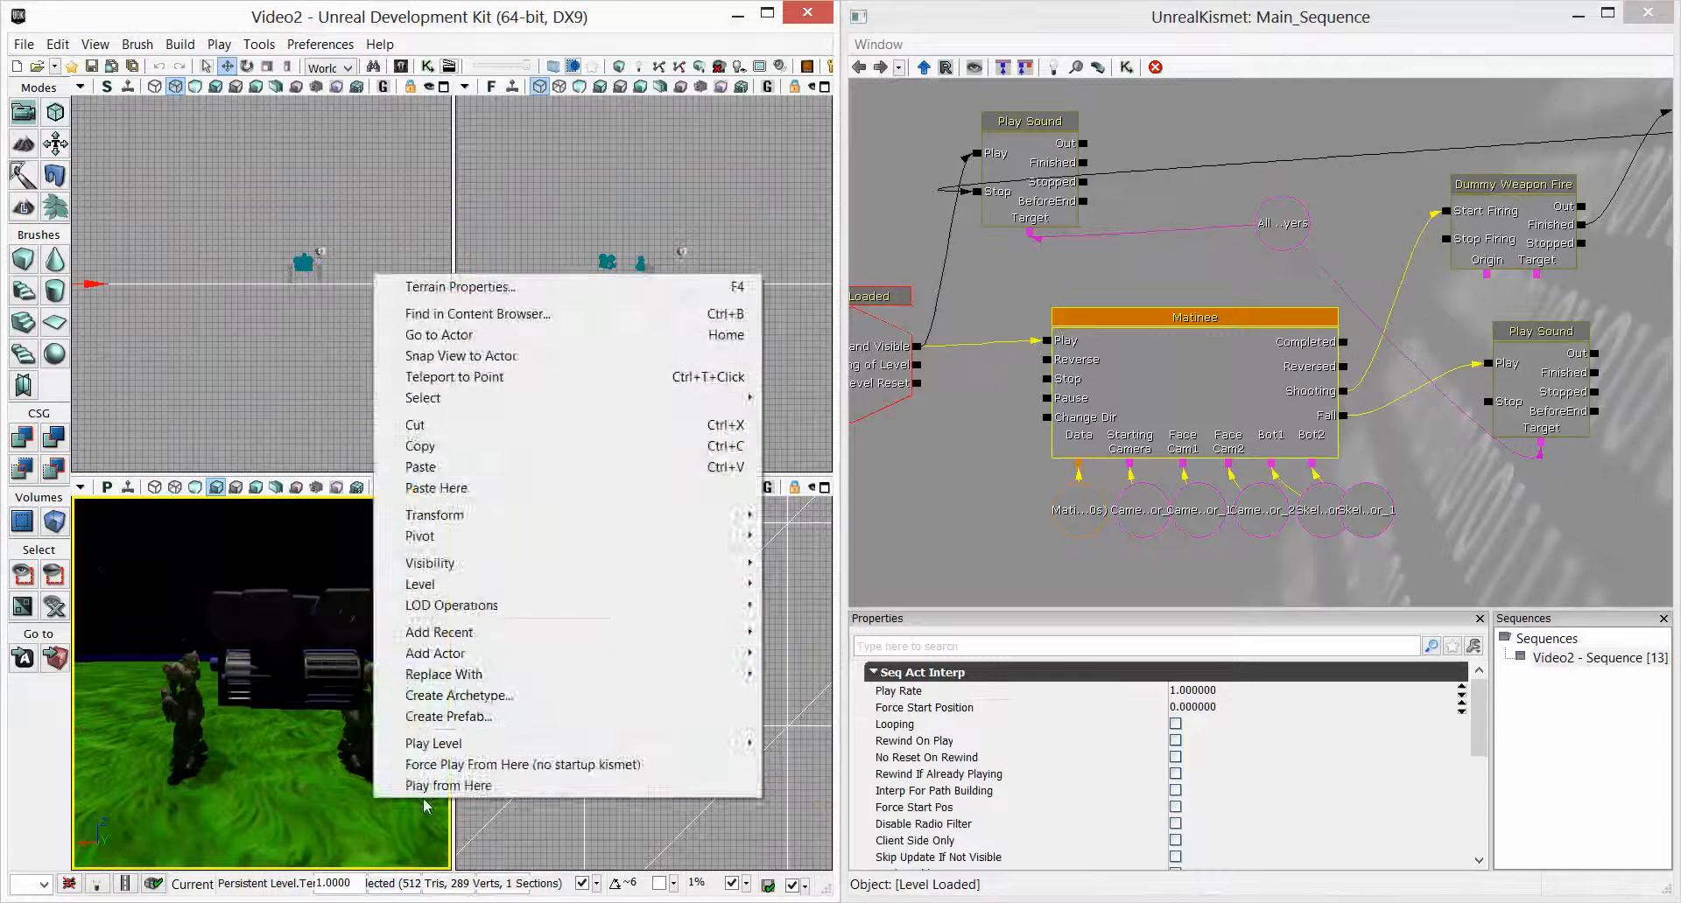
left_click(442, 786)
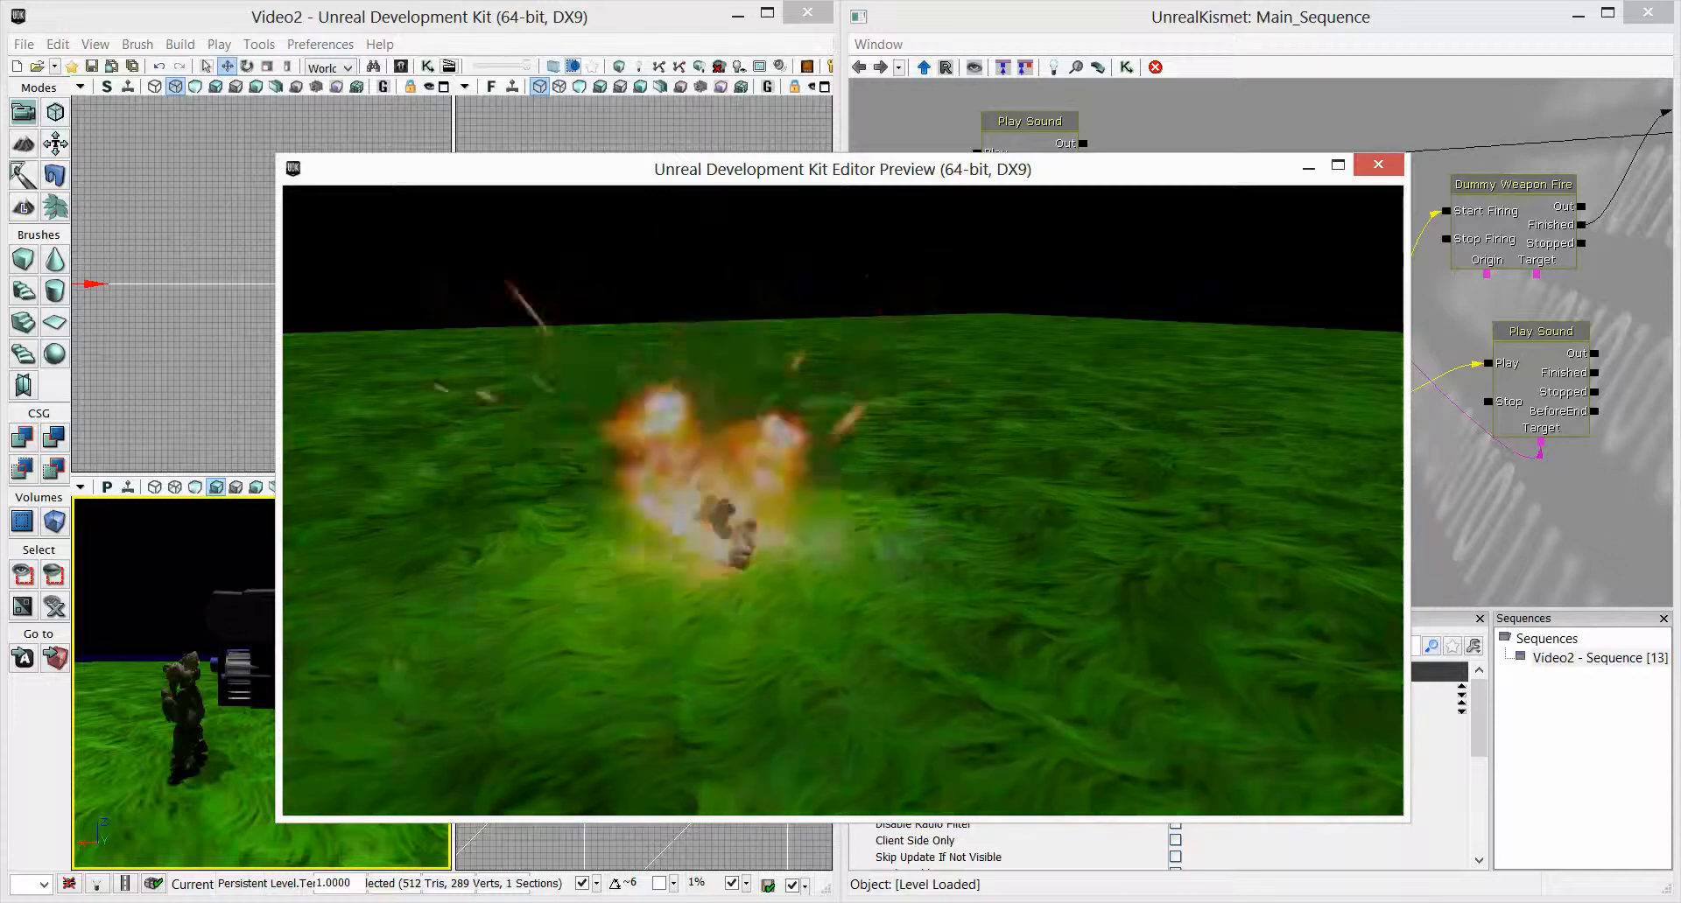
key("Escape")
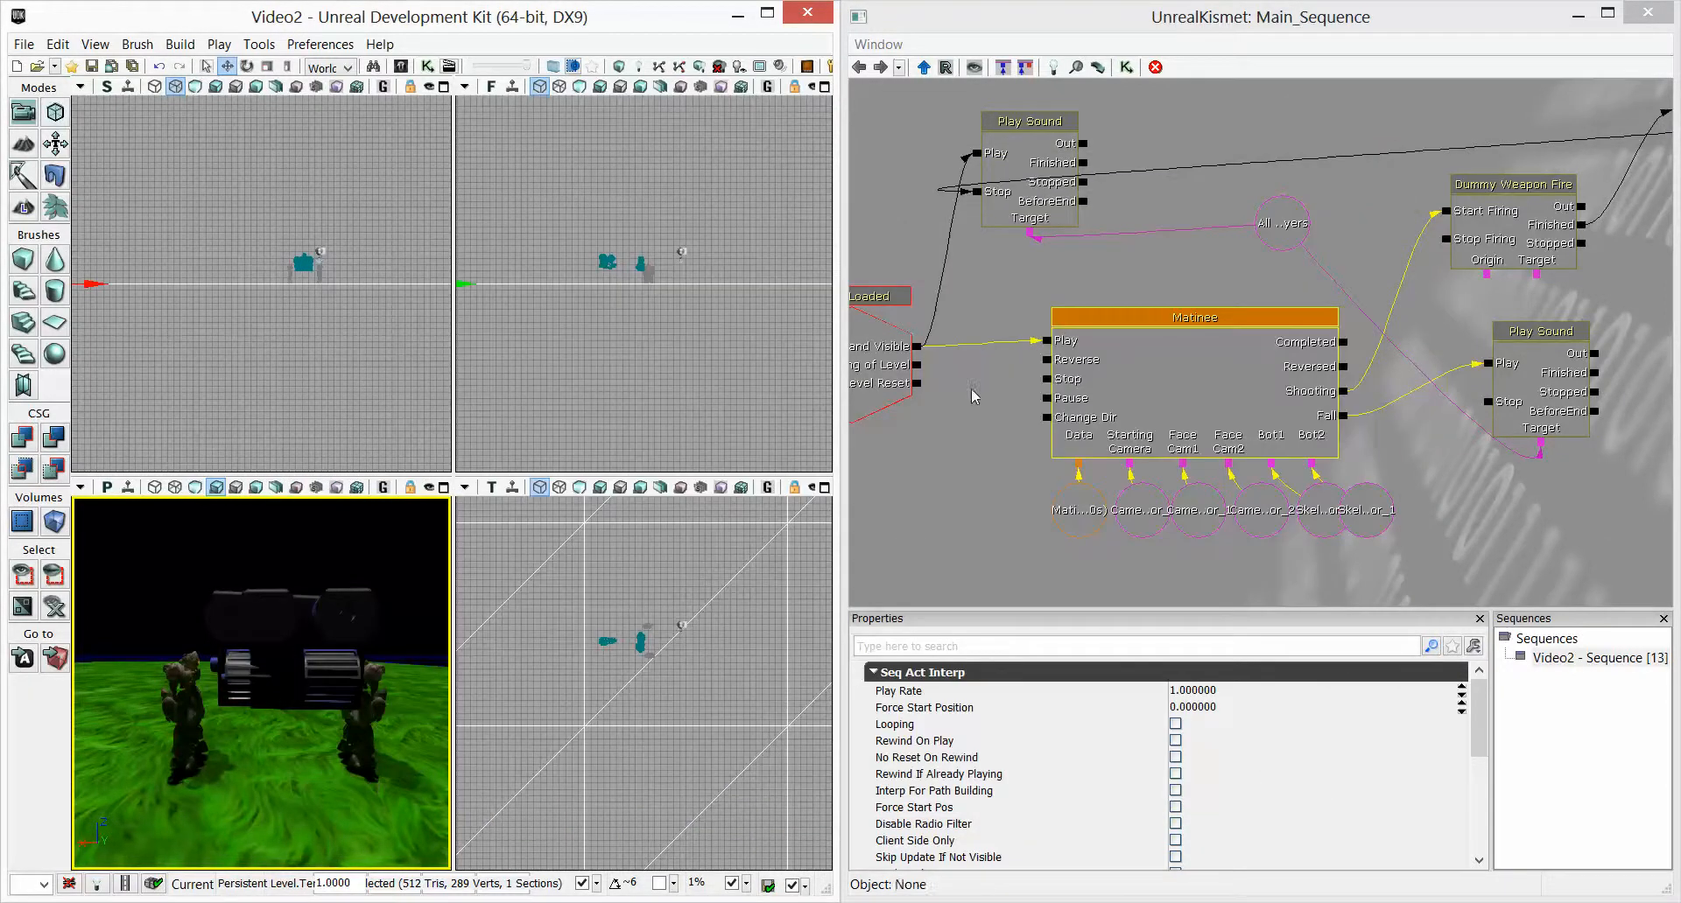
Reopen the Matinee sequence, enlarge the perspective viewport in width and height, and scrub the timeline to about 2.5 seconds
double_click(1120, 388)
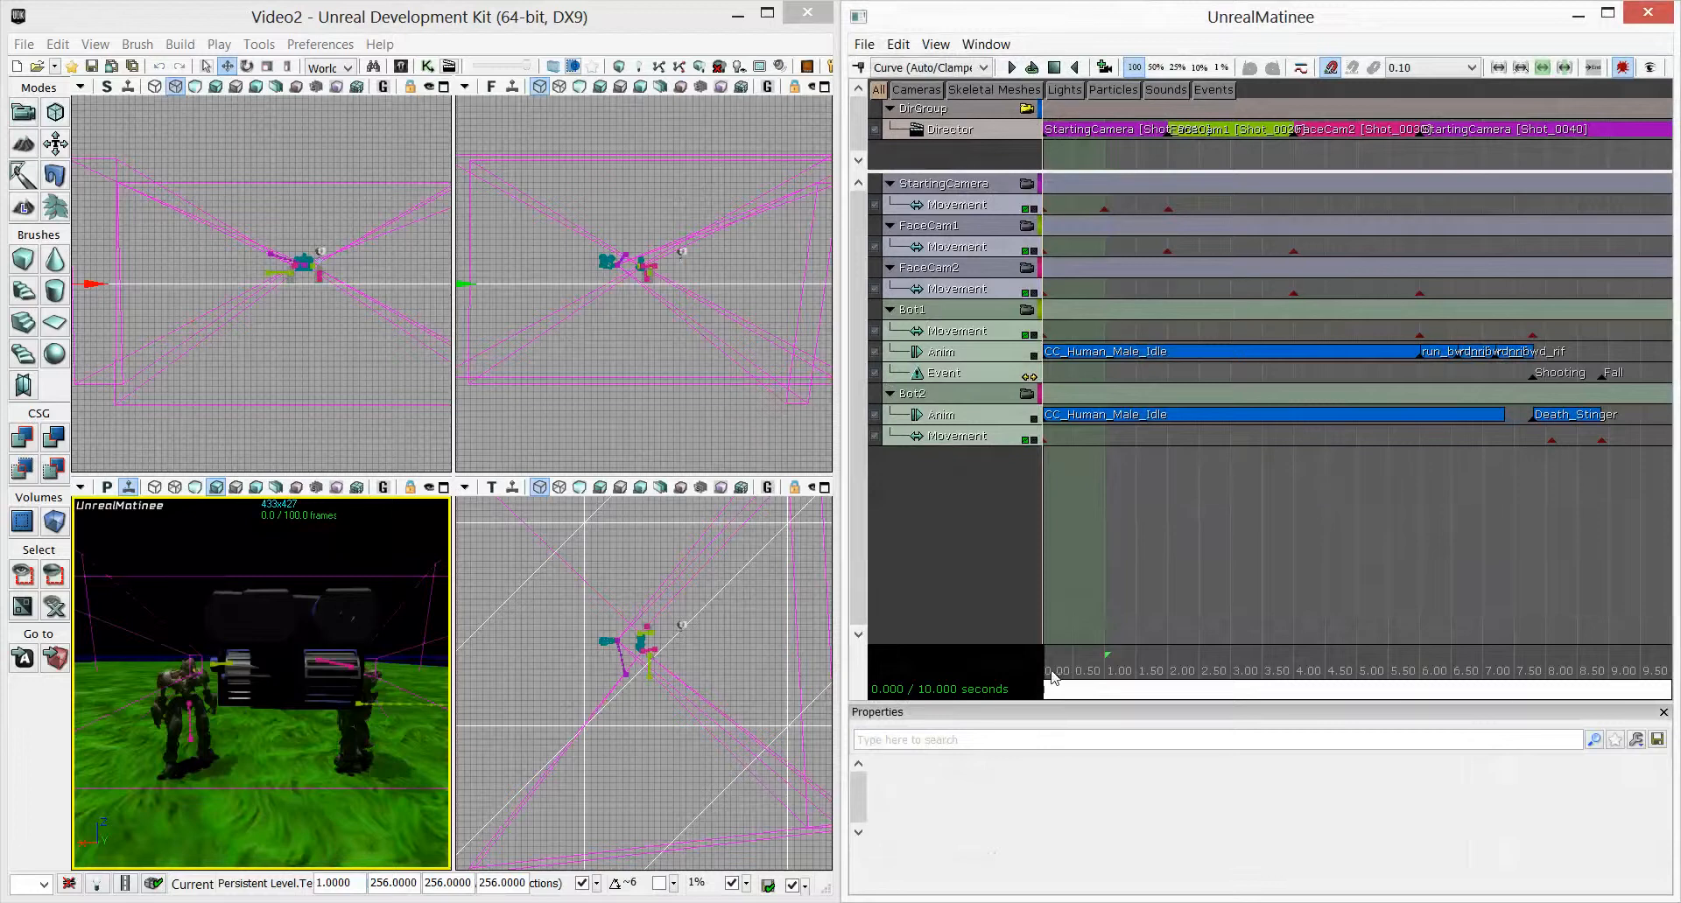
left_click_drag(1053, 677, 1177, 684)
left_click_drag(456, 632, 788, 645)
left_click(723, 469)
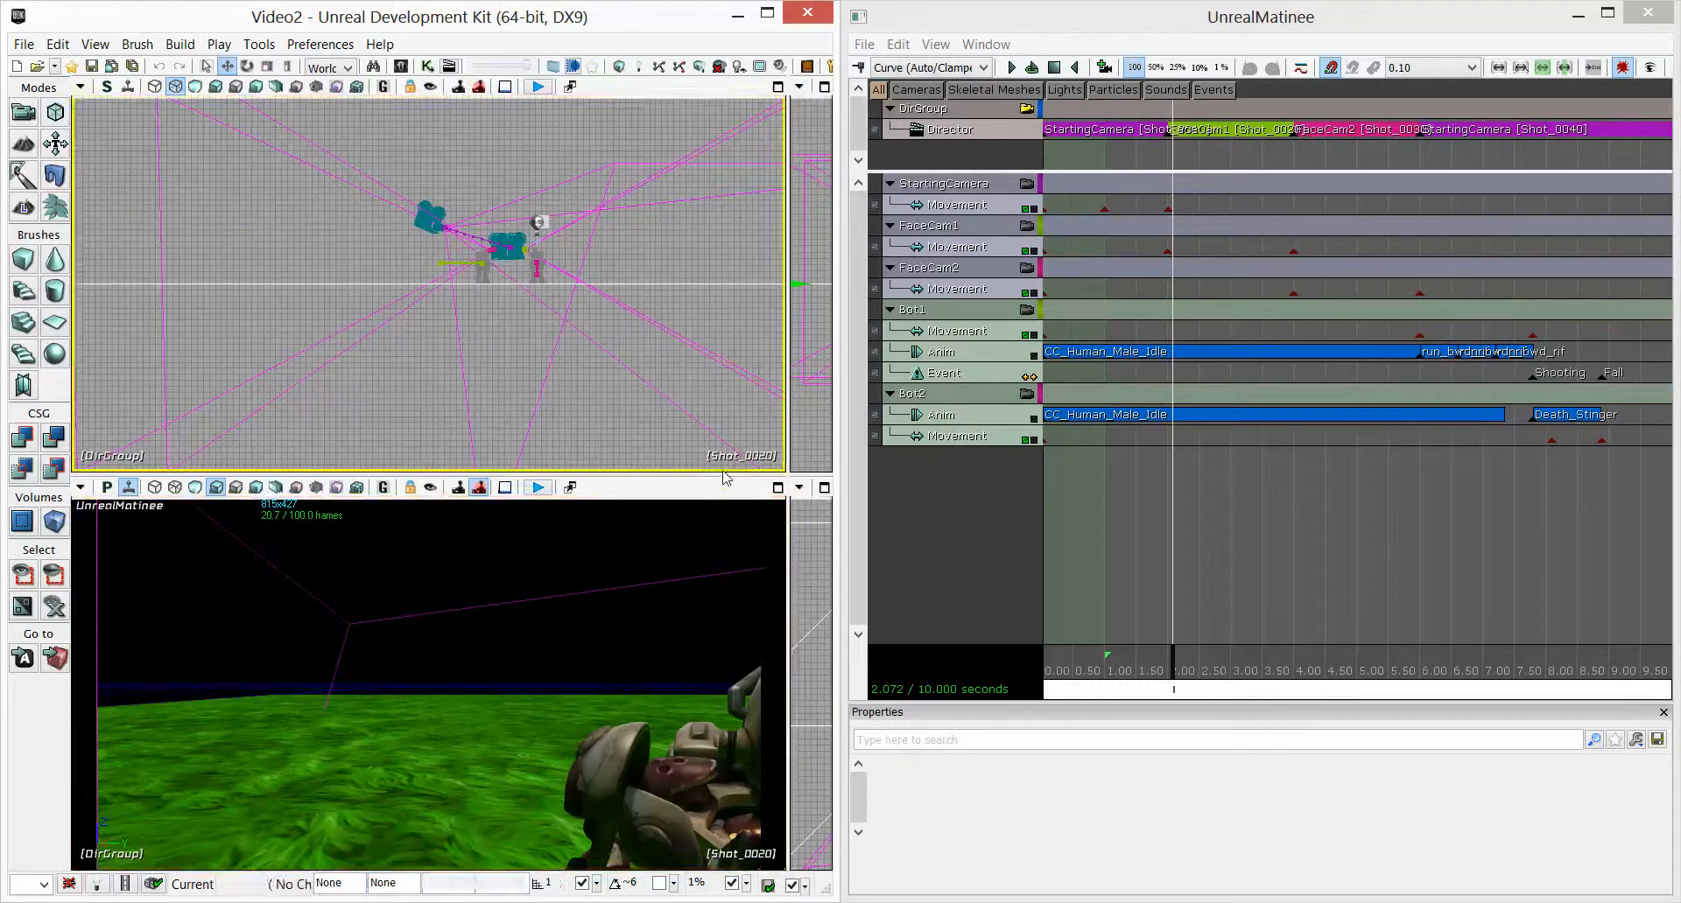
left_click_drag(723, 484, 722, 365)
left_click_drag(1174, 669, 1202, 668)
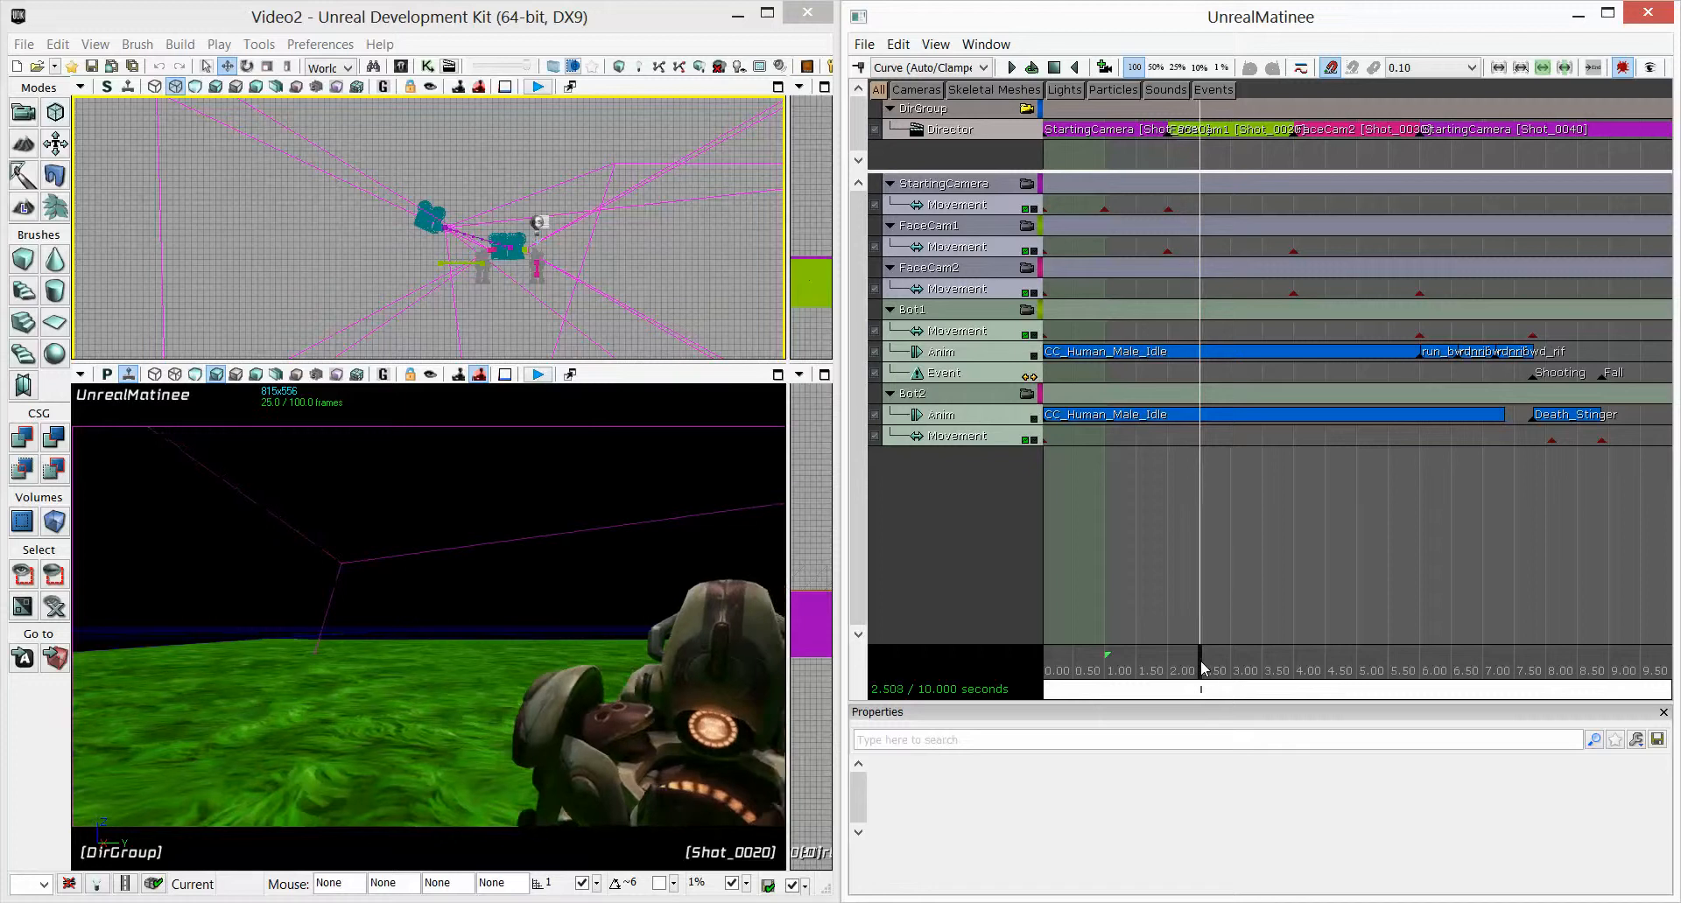
Shift the FaceCam1 camera slightly in the perspective view at its 4-second movement key
left_click(1169, 251)
left_click(1294, 252)
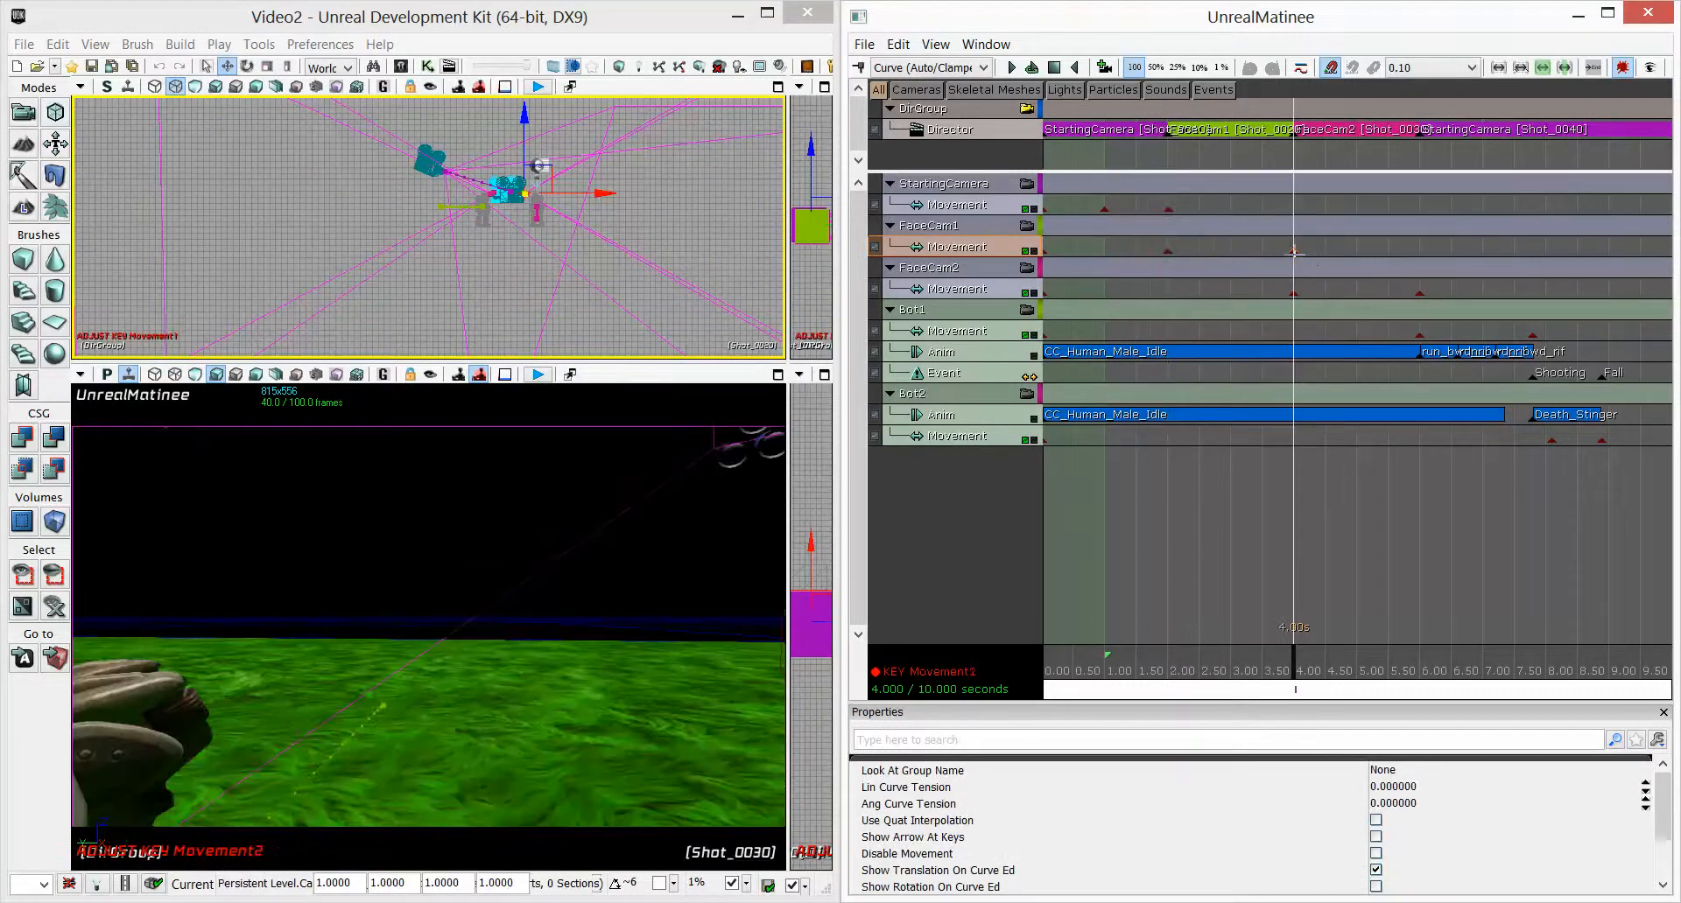
mouse_move(1266, 670)
left_mouse_down()
mouse_move(1243, 670)
mouse_move(1267, 670)
left_mouse_up()
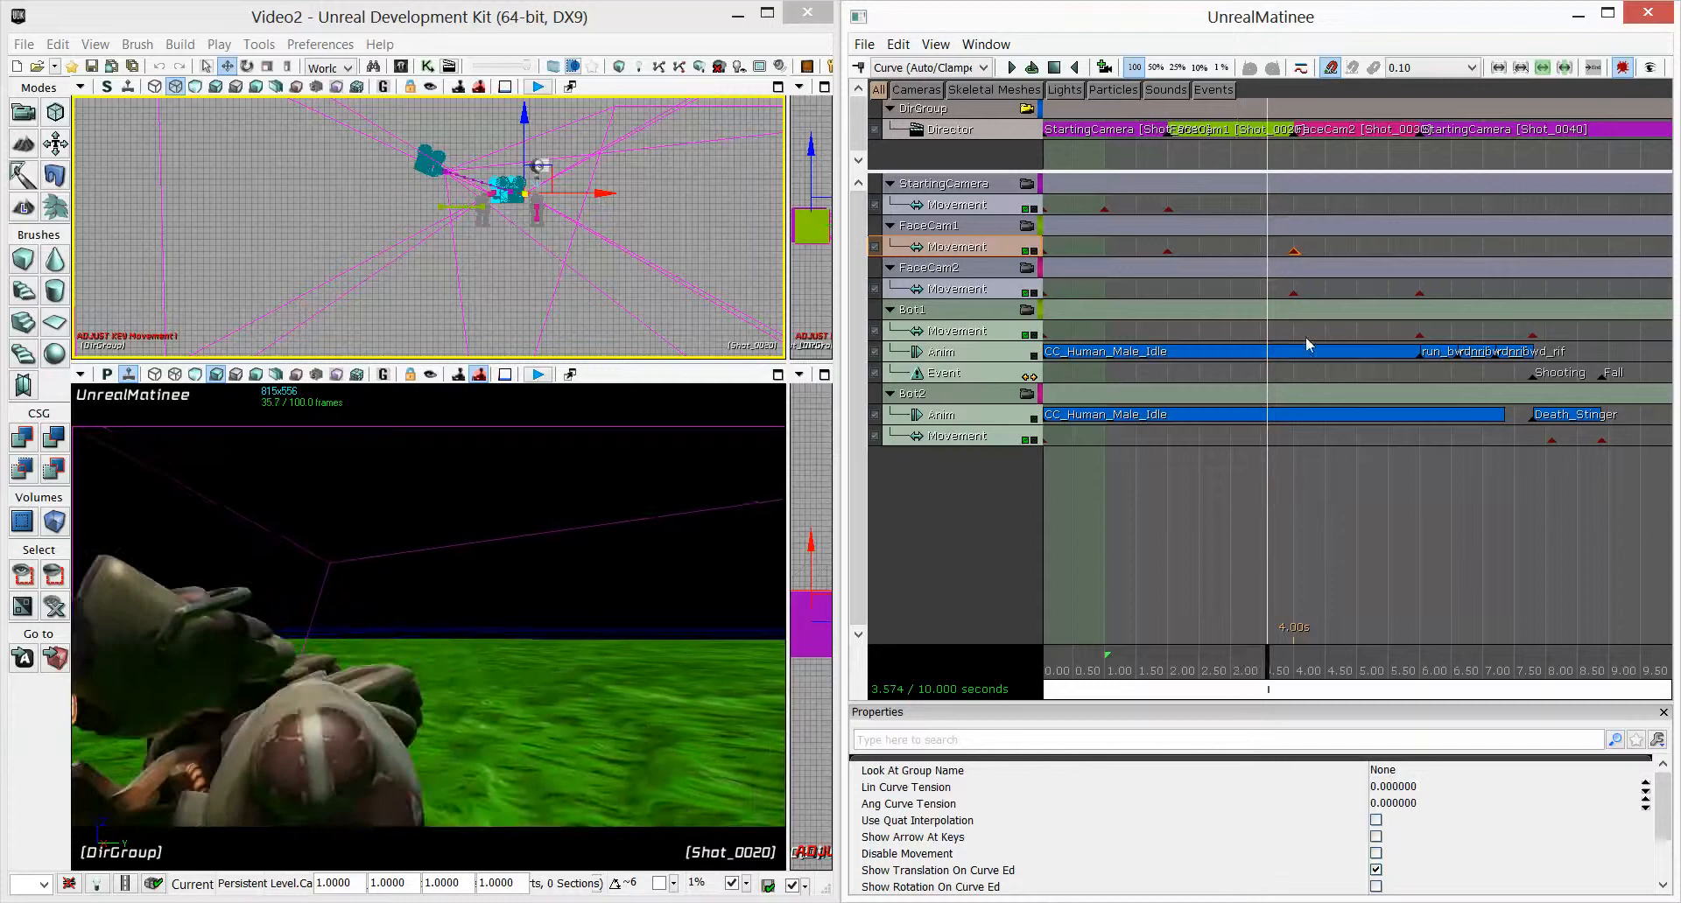
left_click(1289, 253)
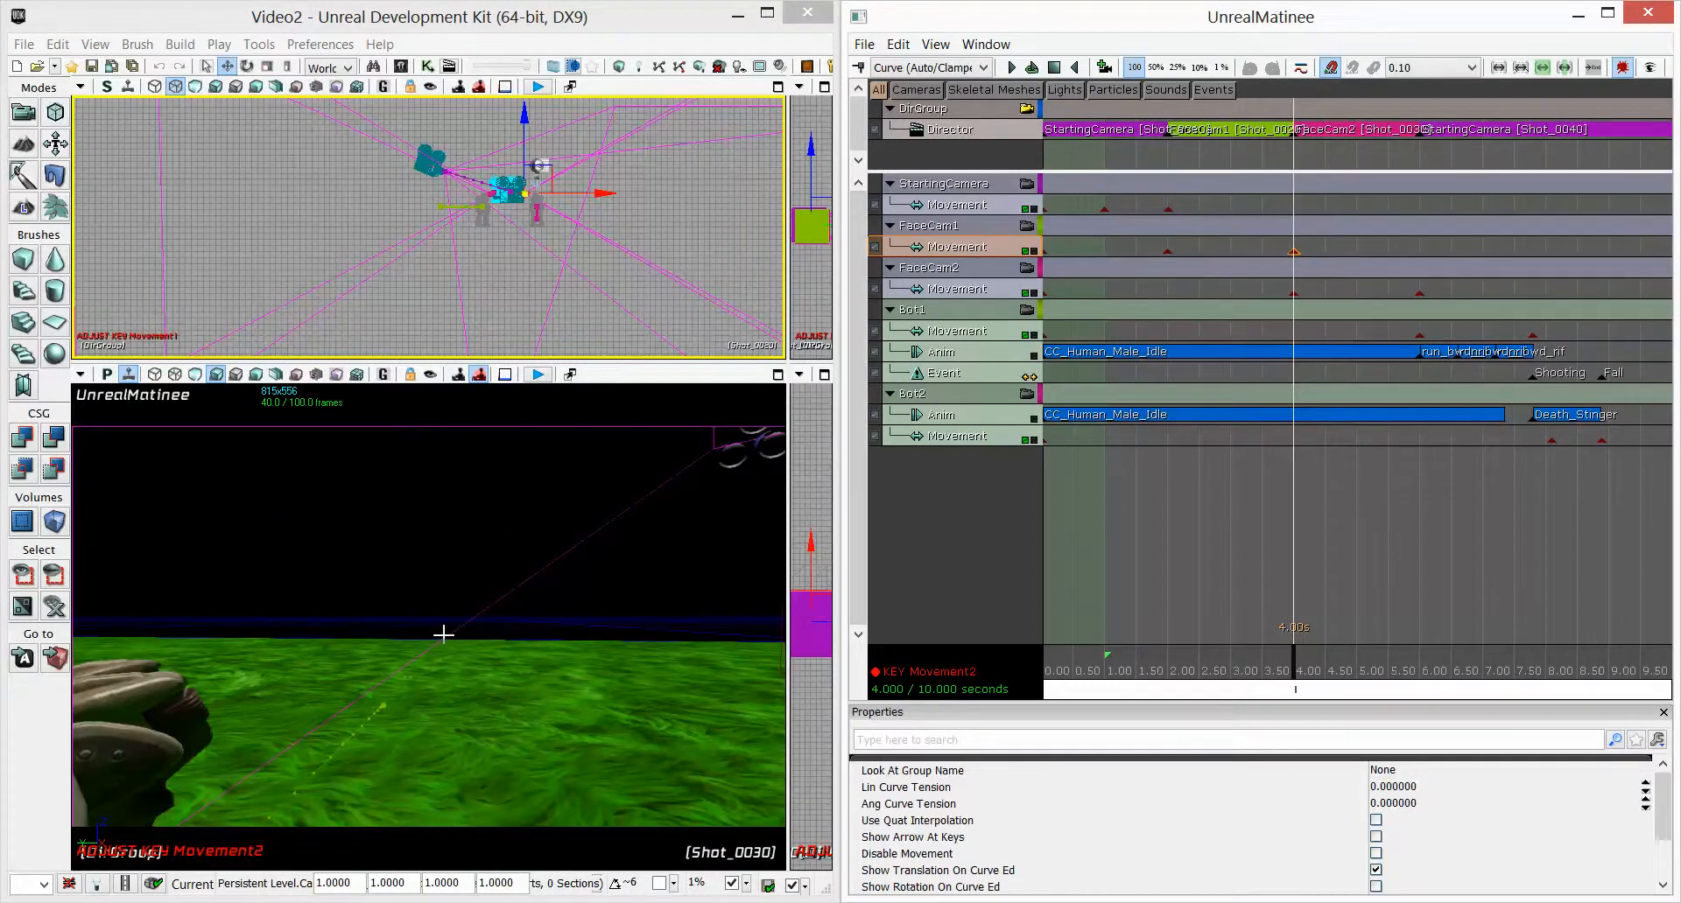
middle_click_drag(444, 634, 434, 650)
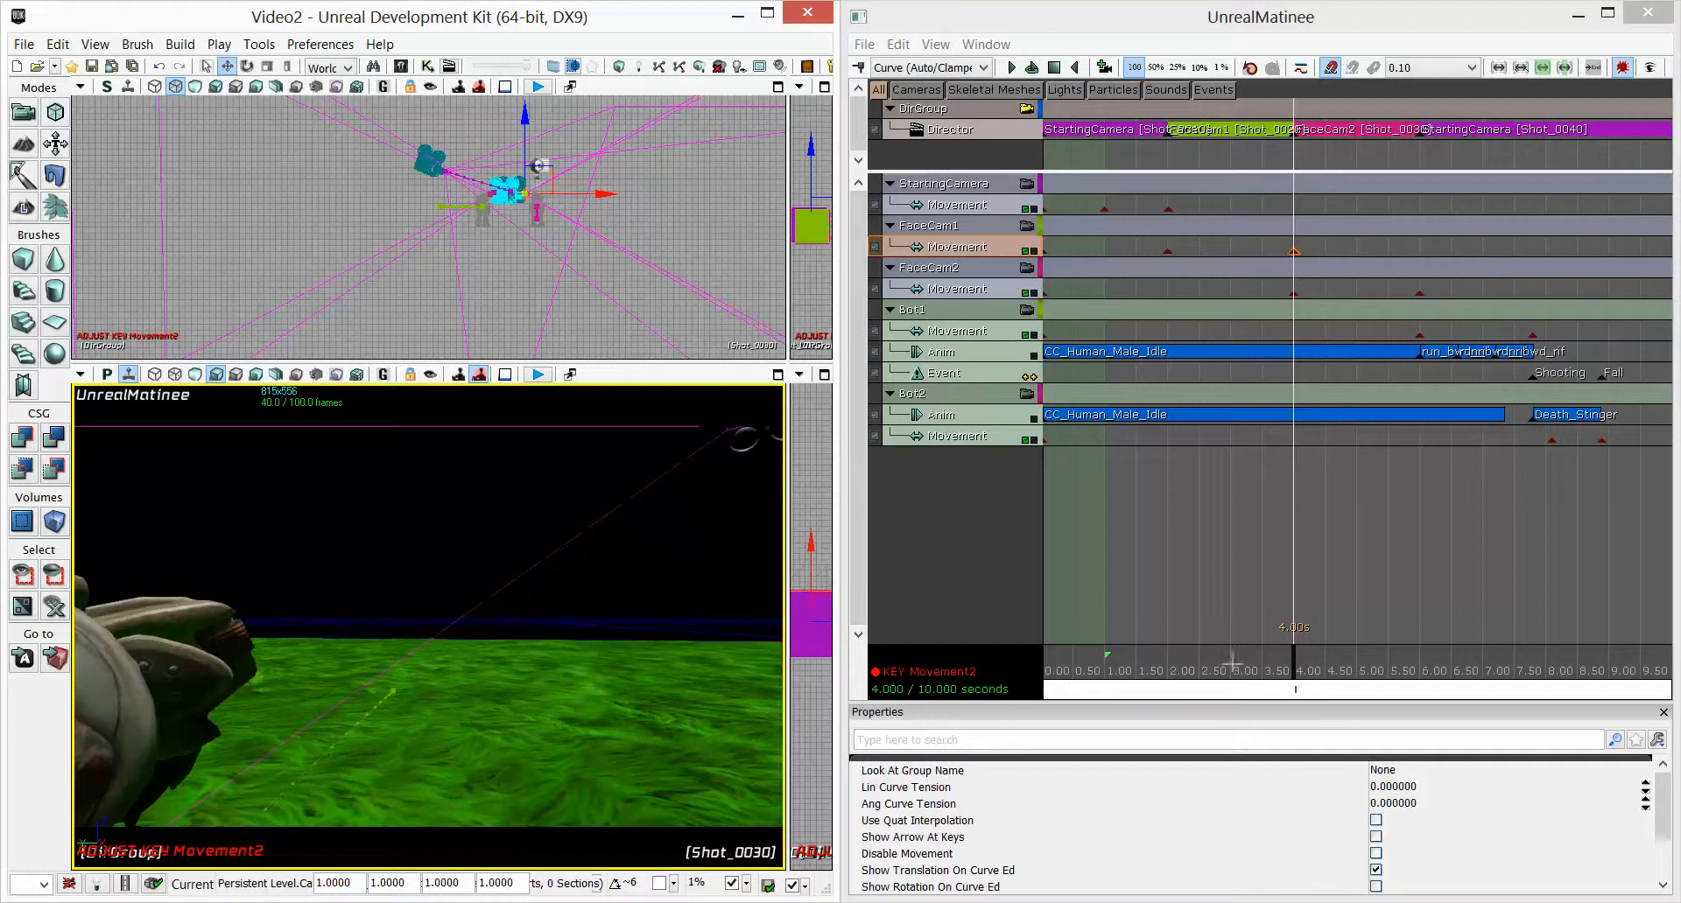
Check FaceCam1's movement key at 2 seconds, play the sequence from about 1.9 seconds, stop it and close Matinee
left_click_drag(1295, 671, 1184, 672)
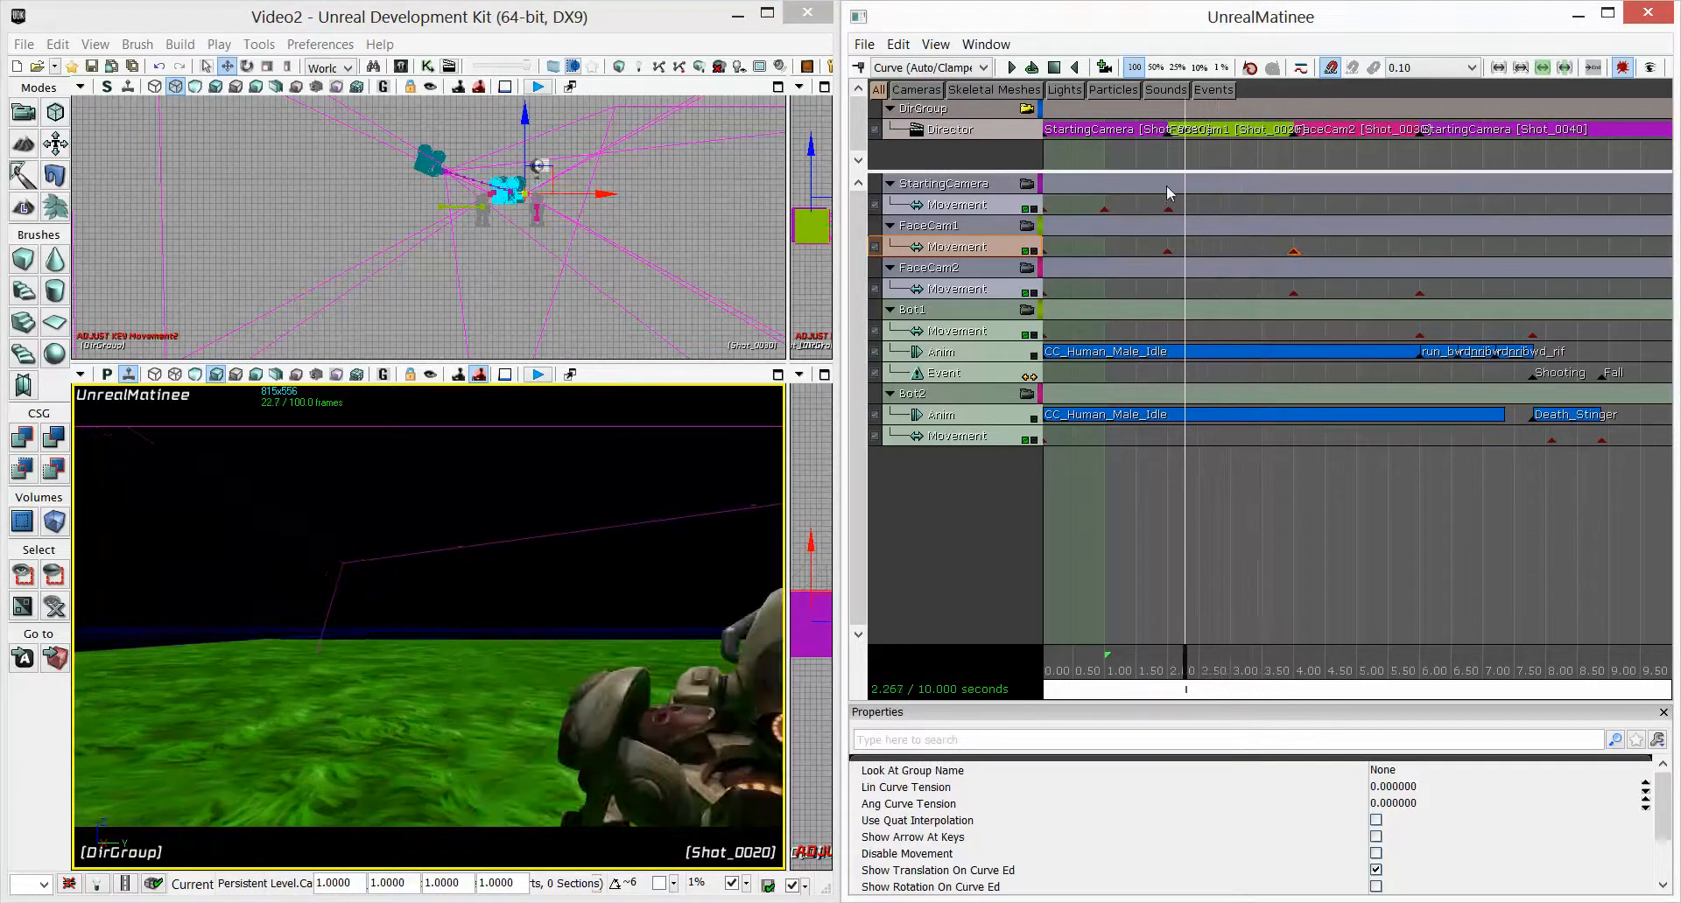
left_click(1169, 250)
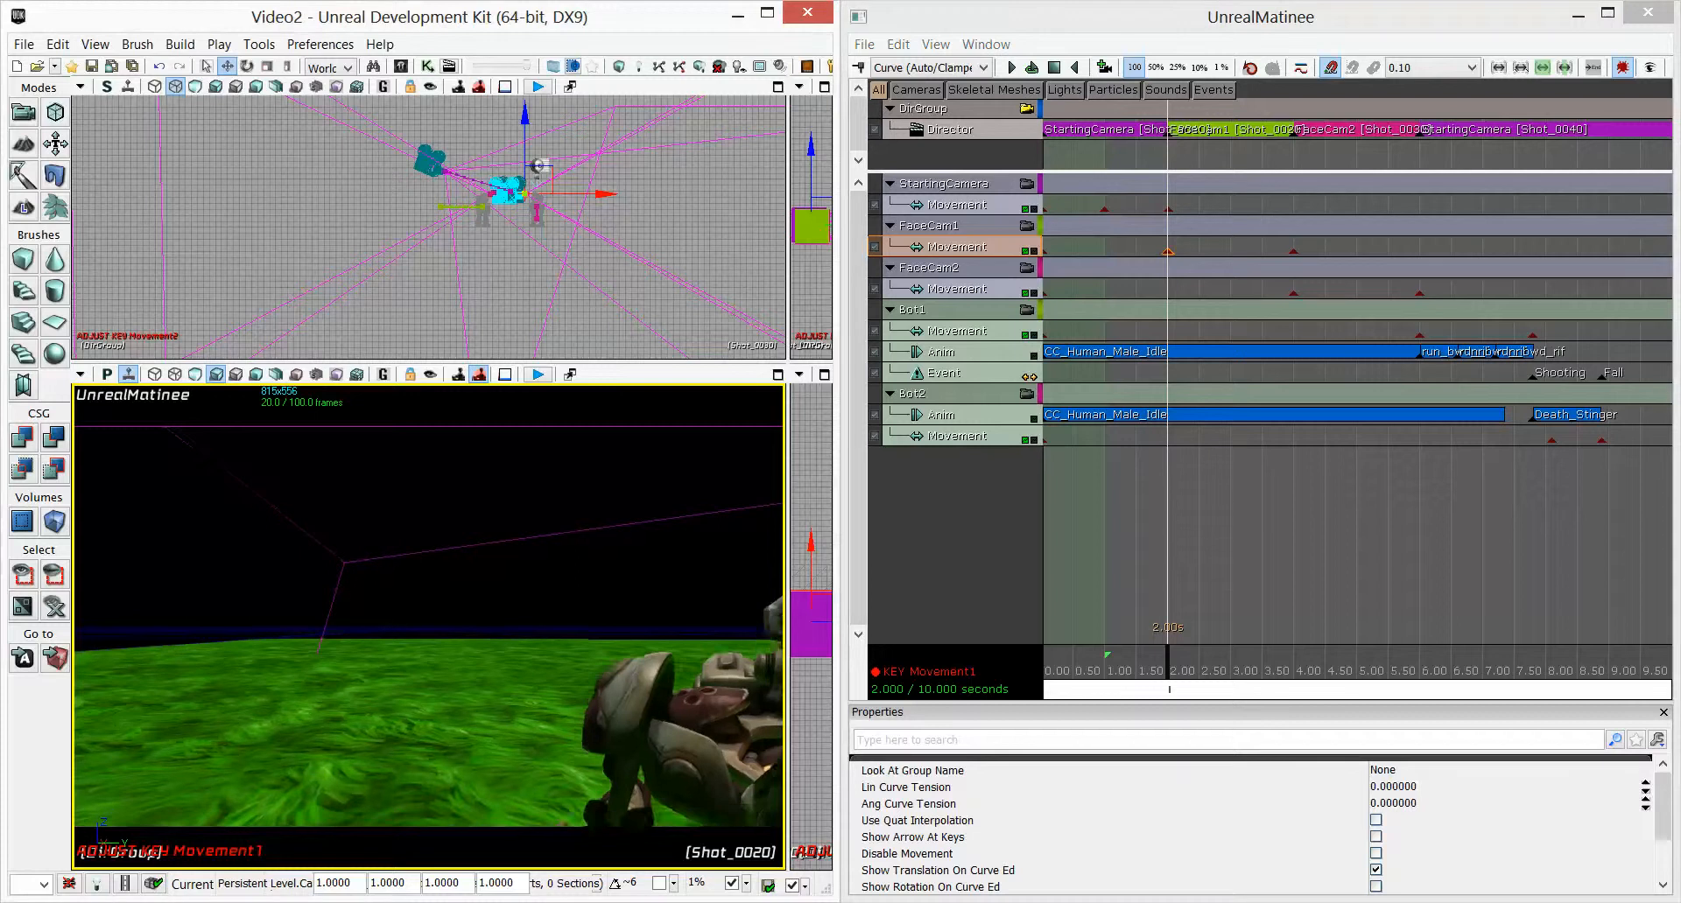
right_click(537, 578)
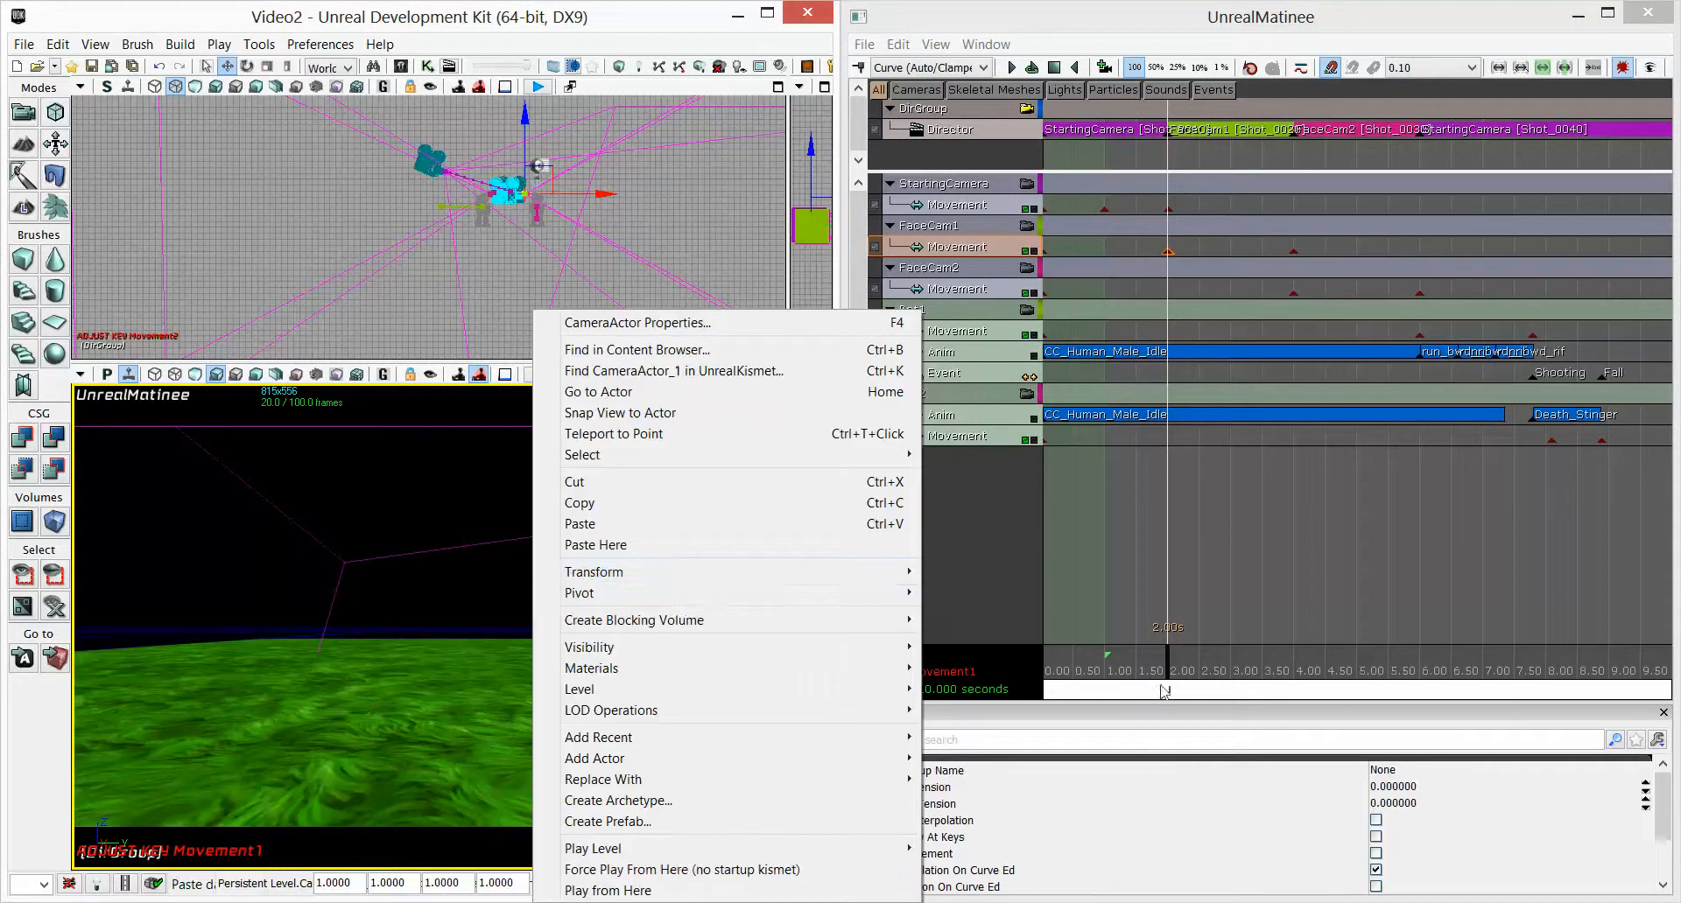
left_click(1163, 692)
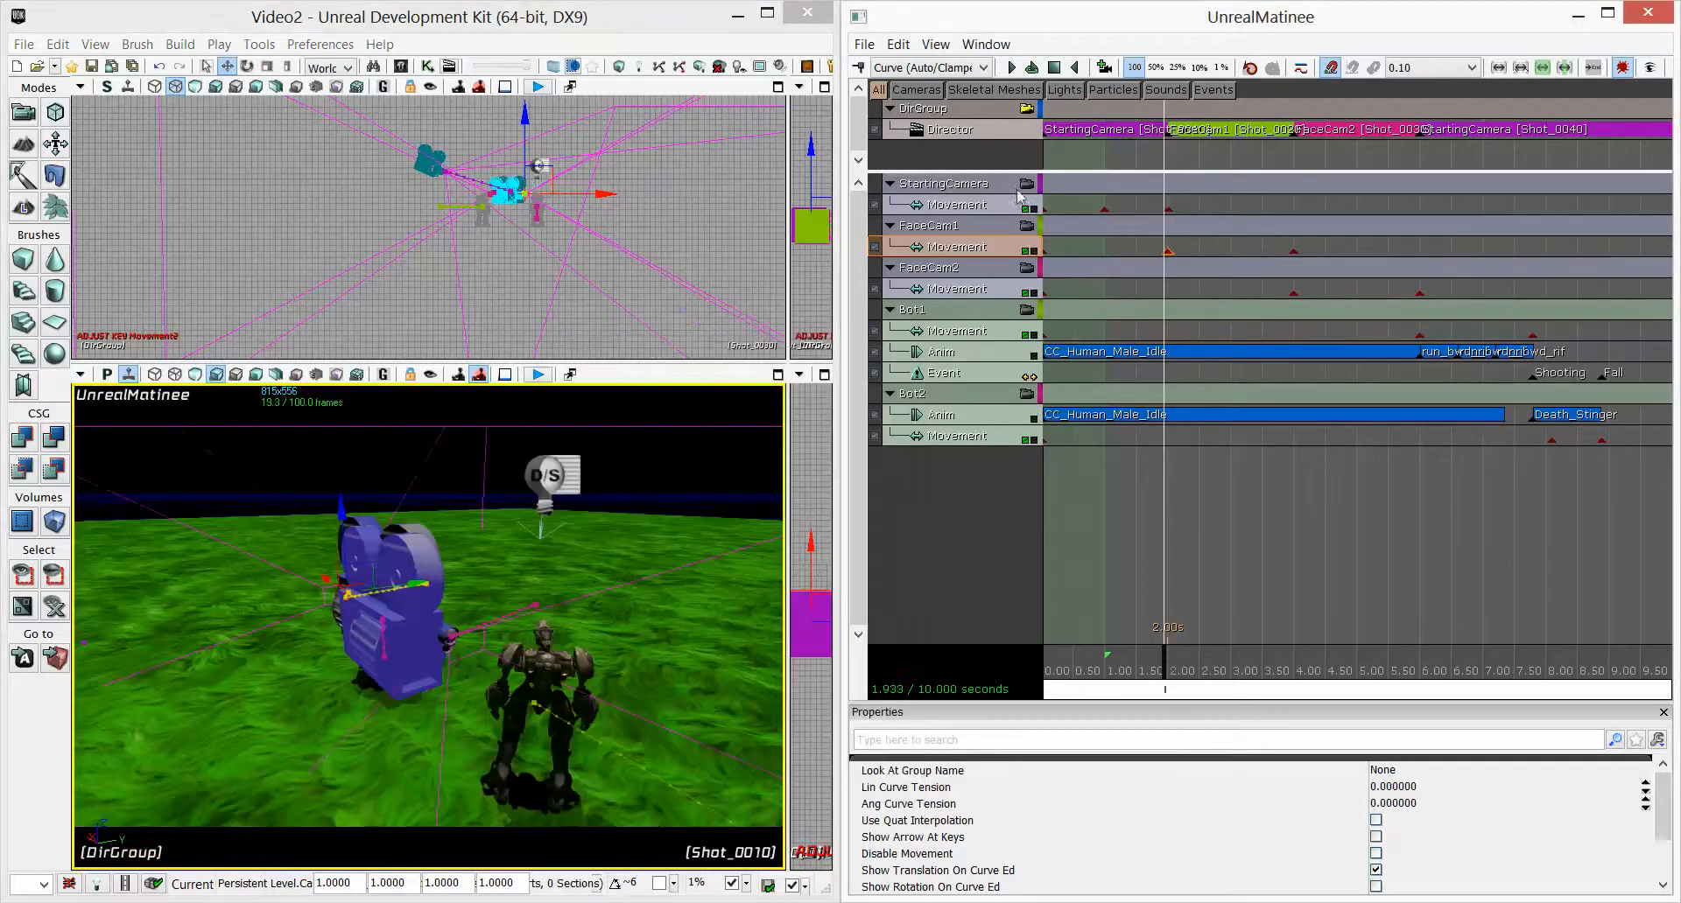
left_click(1011, 68)
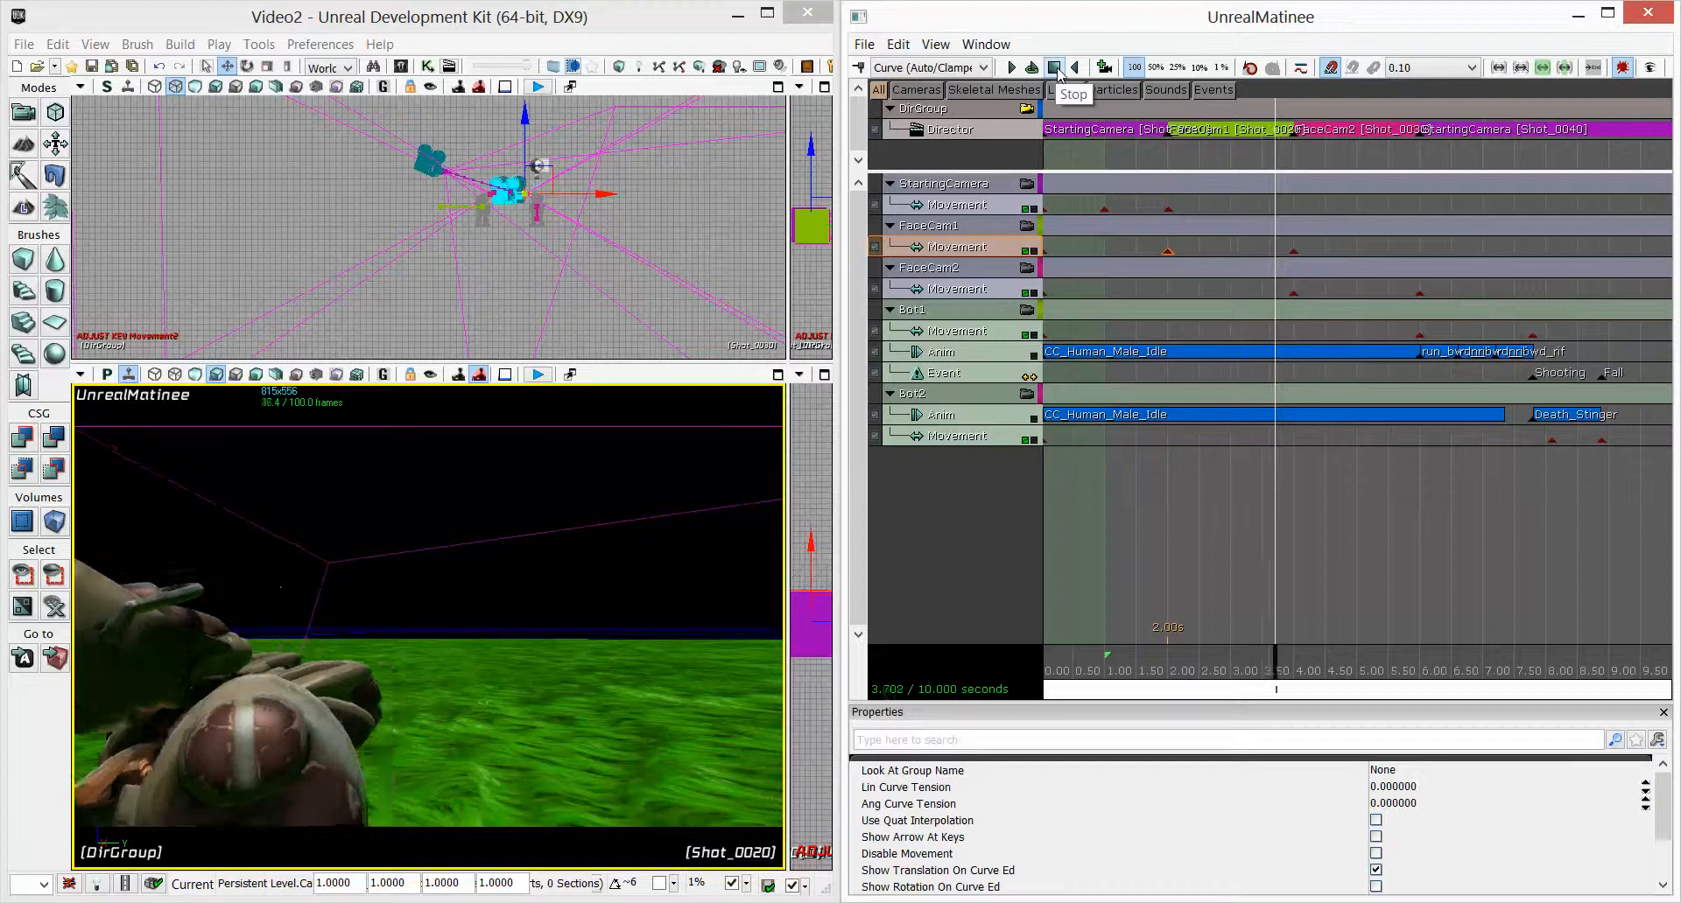
left_click(1056, 68)
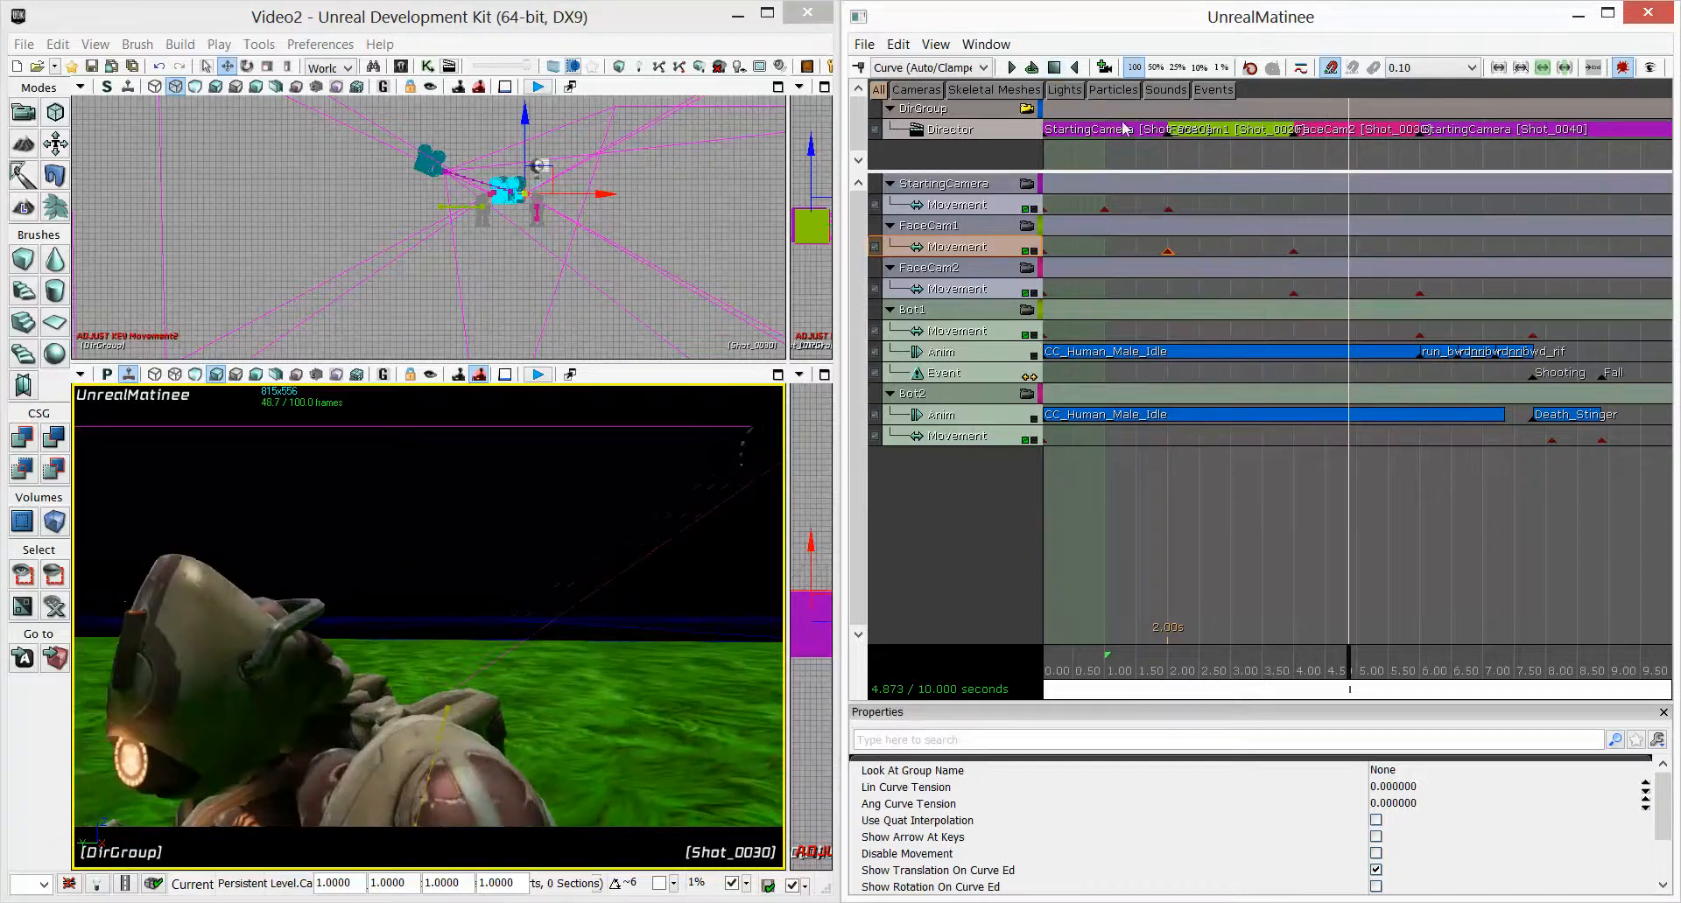
left_click(1648, 12)
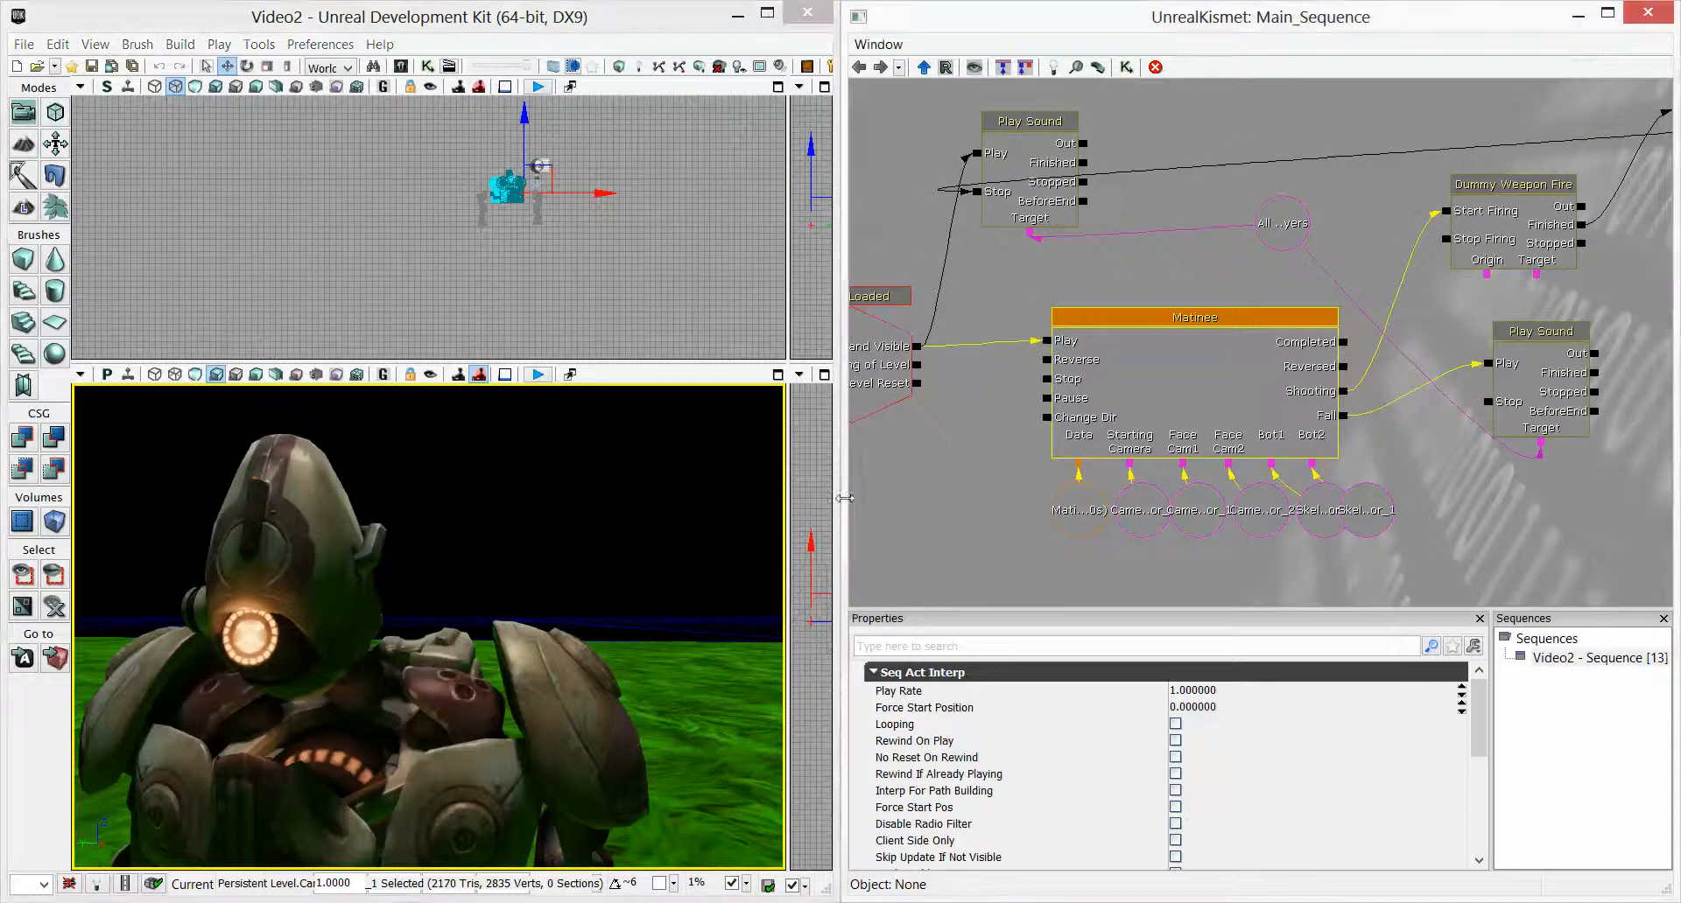
left_click_drag(843, 497, 1278, 497)
left_click_drag(836, 494, 1275, 495)
left_click(1029, 287)
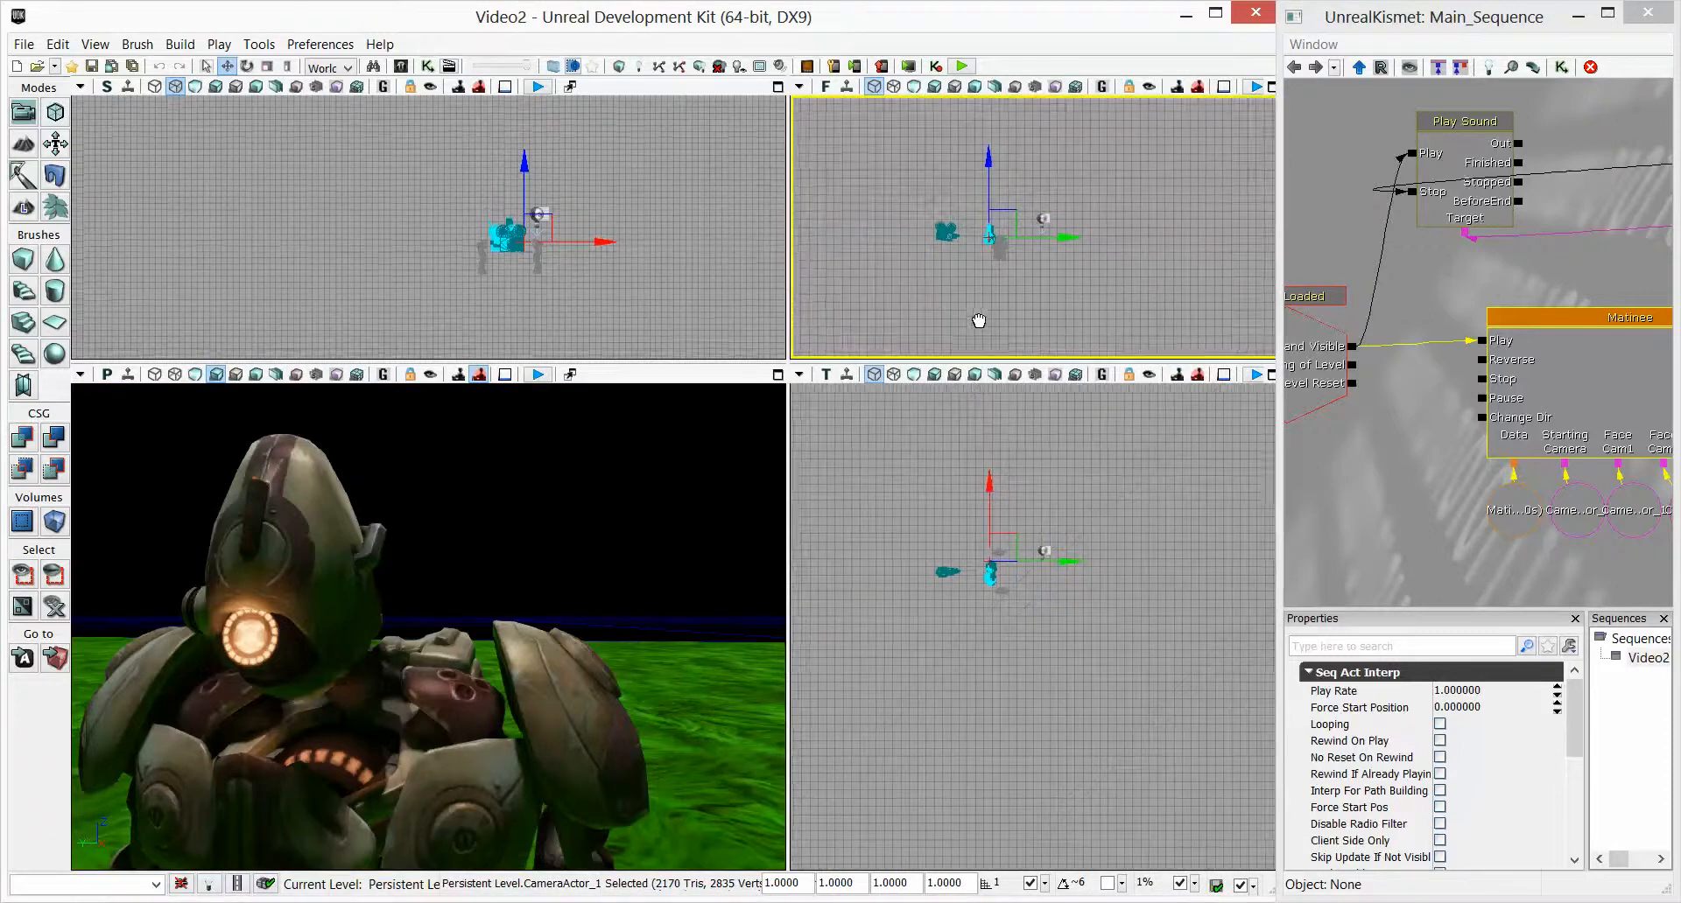
Reopen the Matinee sequence, restore the editor window's narrower width, and narrow the perspective viewport to make room for the front and top views
double_click(1568, 397)
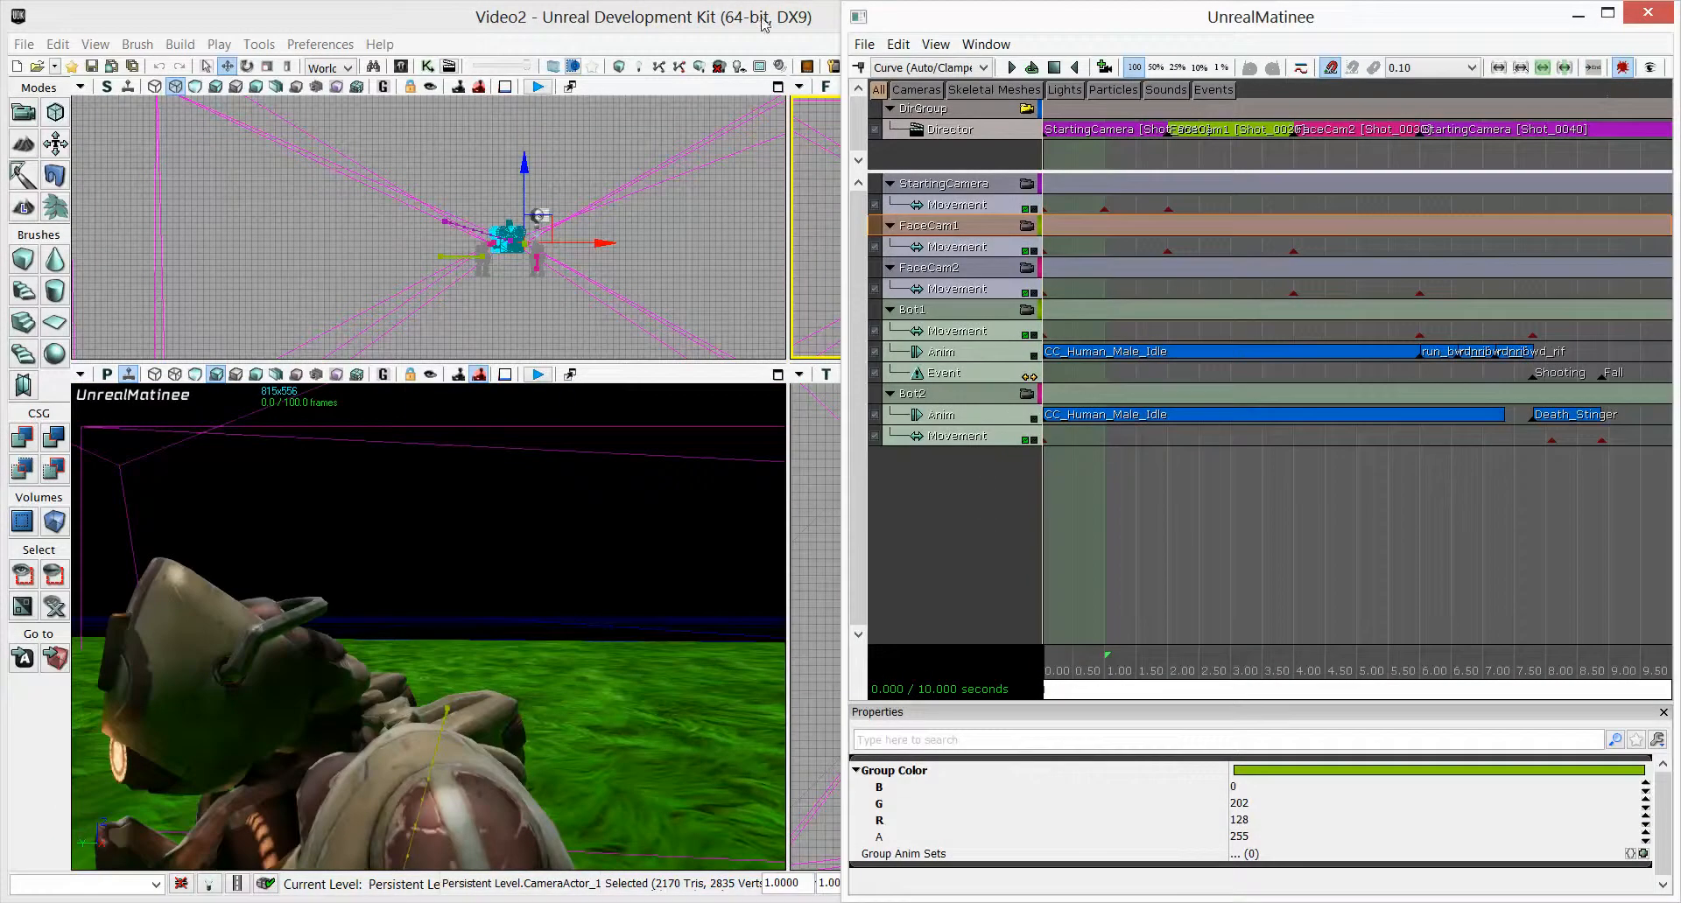
left_click_drag(763, 24, 2, 263)
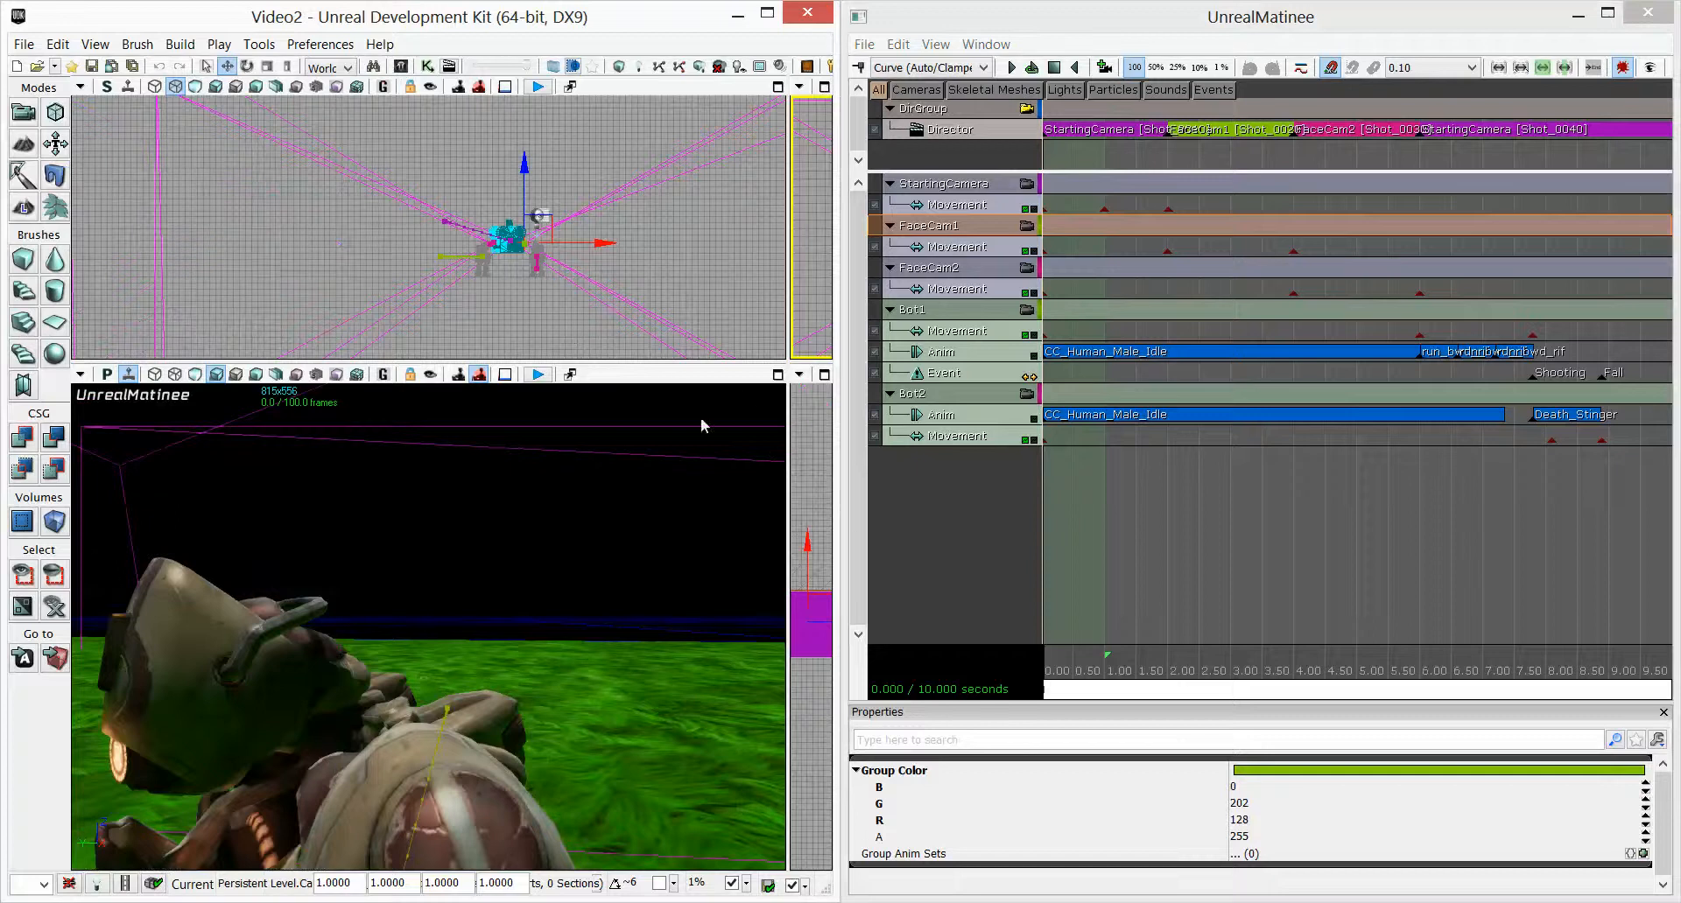
left_click_drag(786, 473, 686, 473)
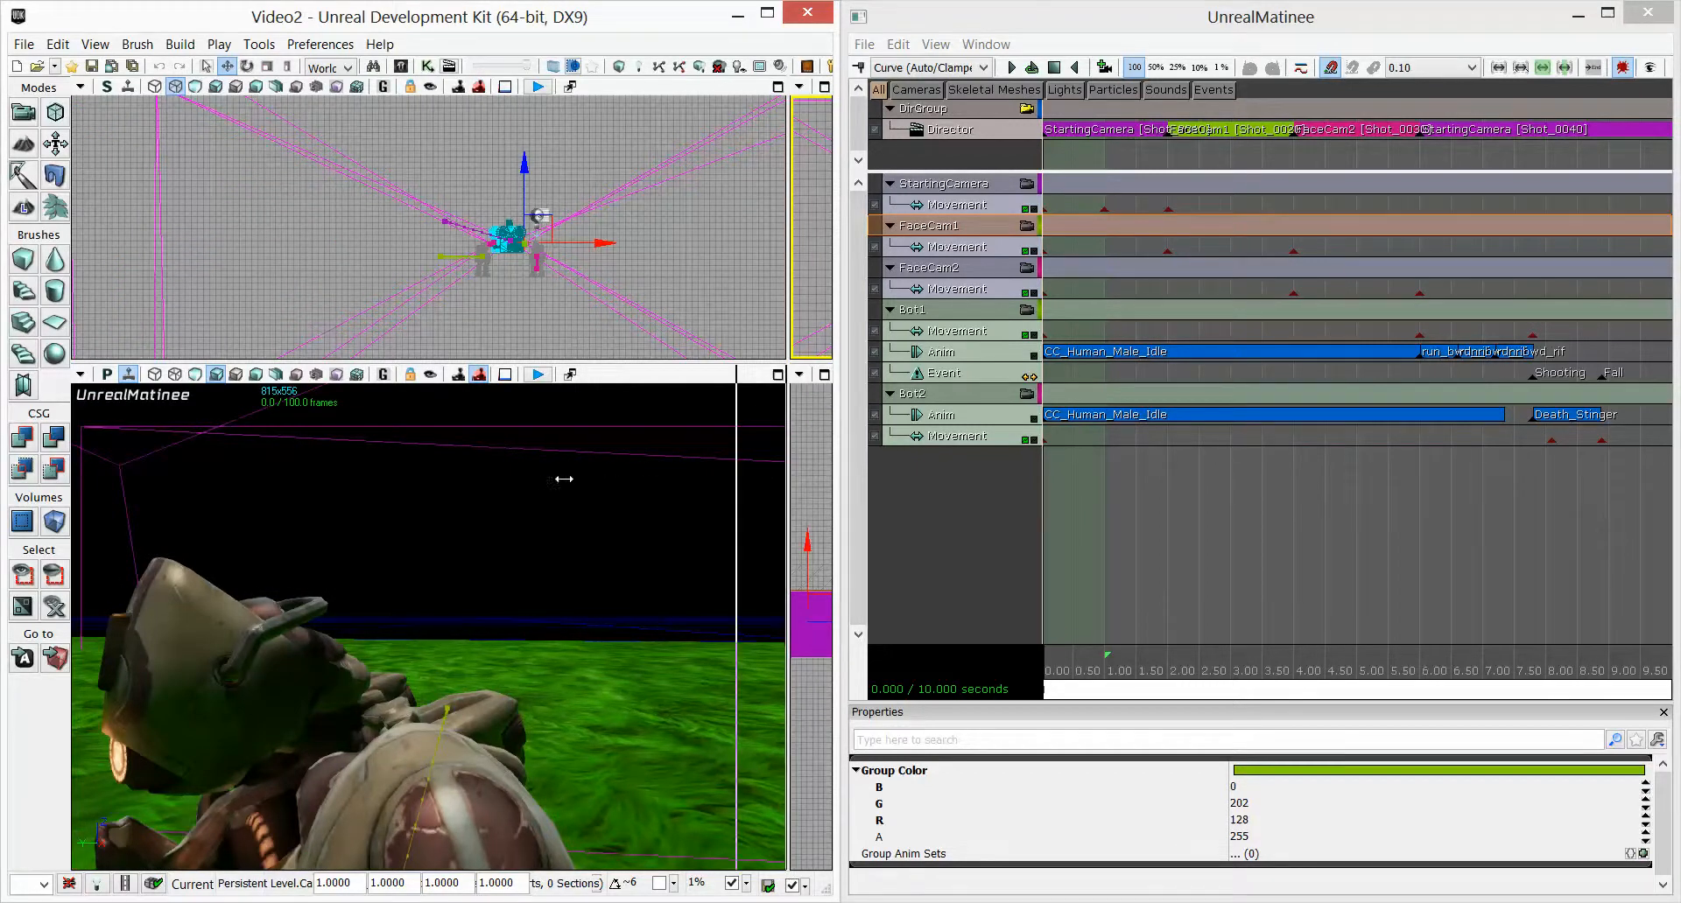
left_click_drag(533, 486, 535, 486)
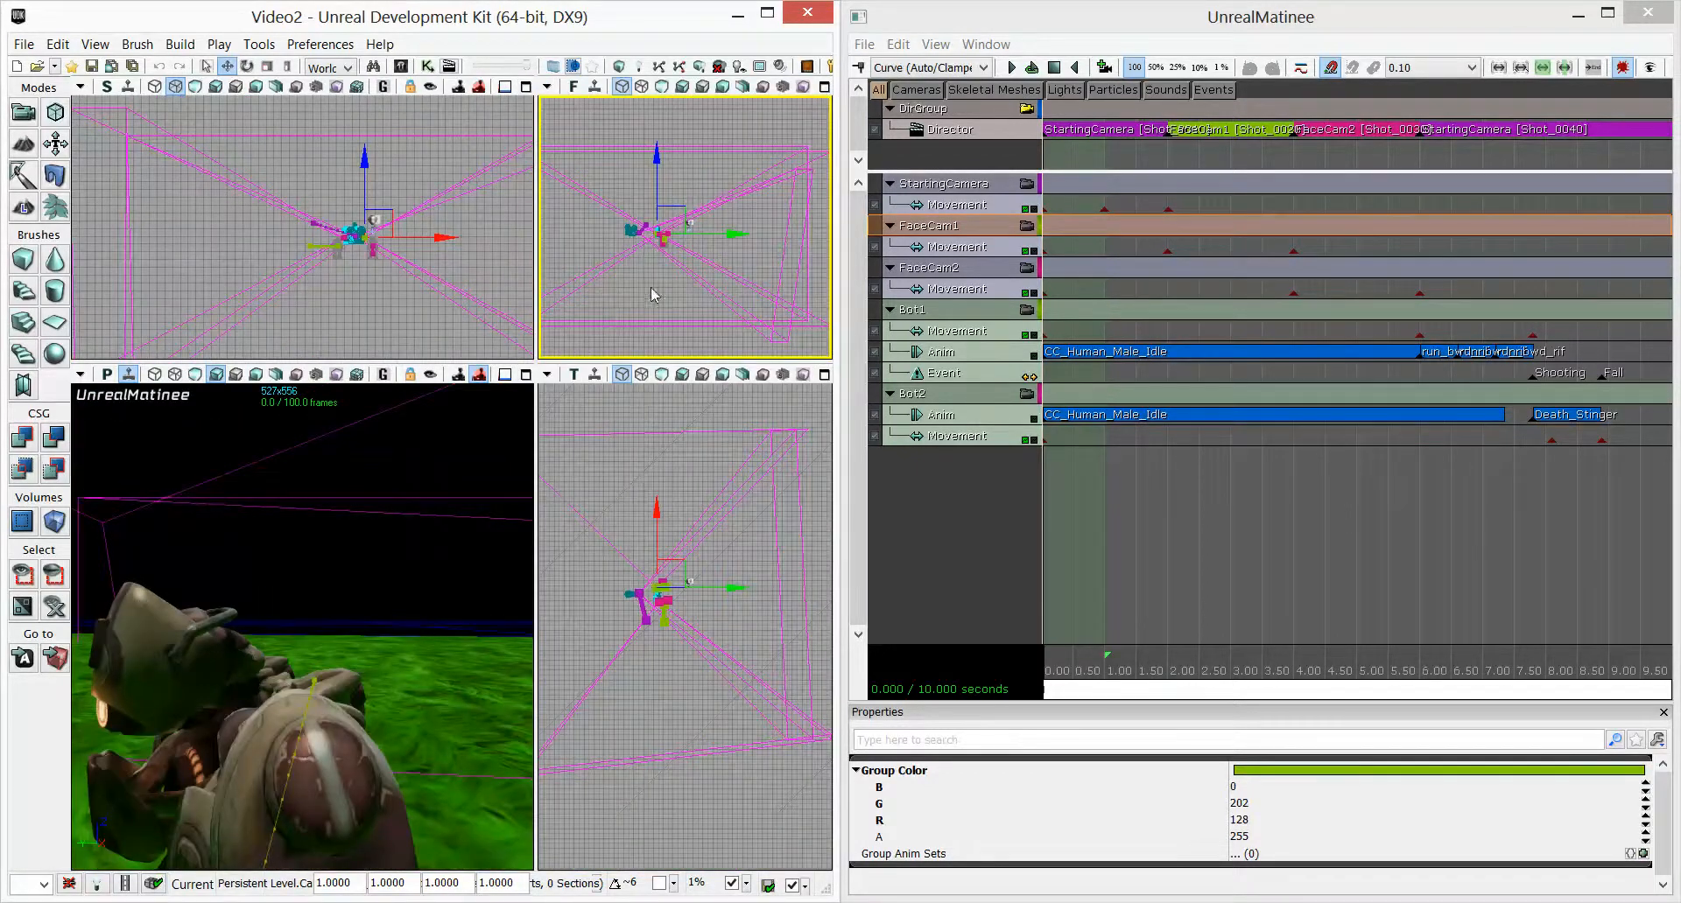
Show FaceCam1 in the curve editor and lower the camera slightly in the front view at its 4-second movement key
scroll(652, 295, "up", 10)
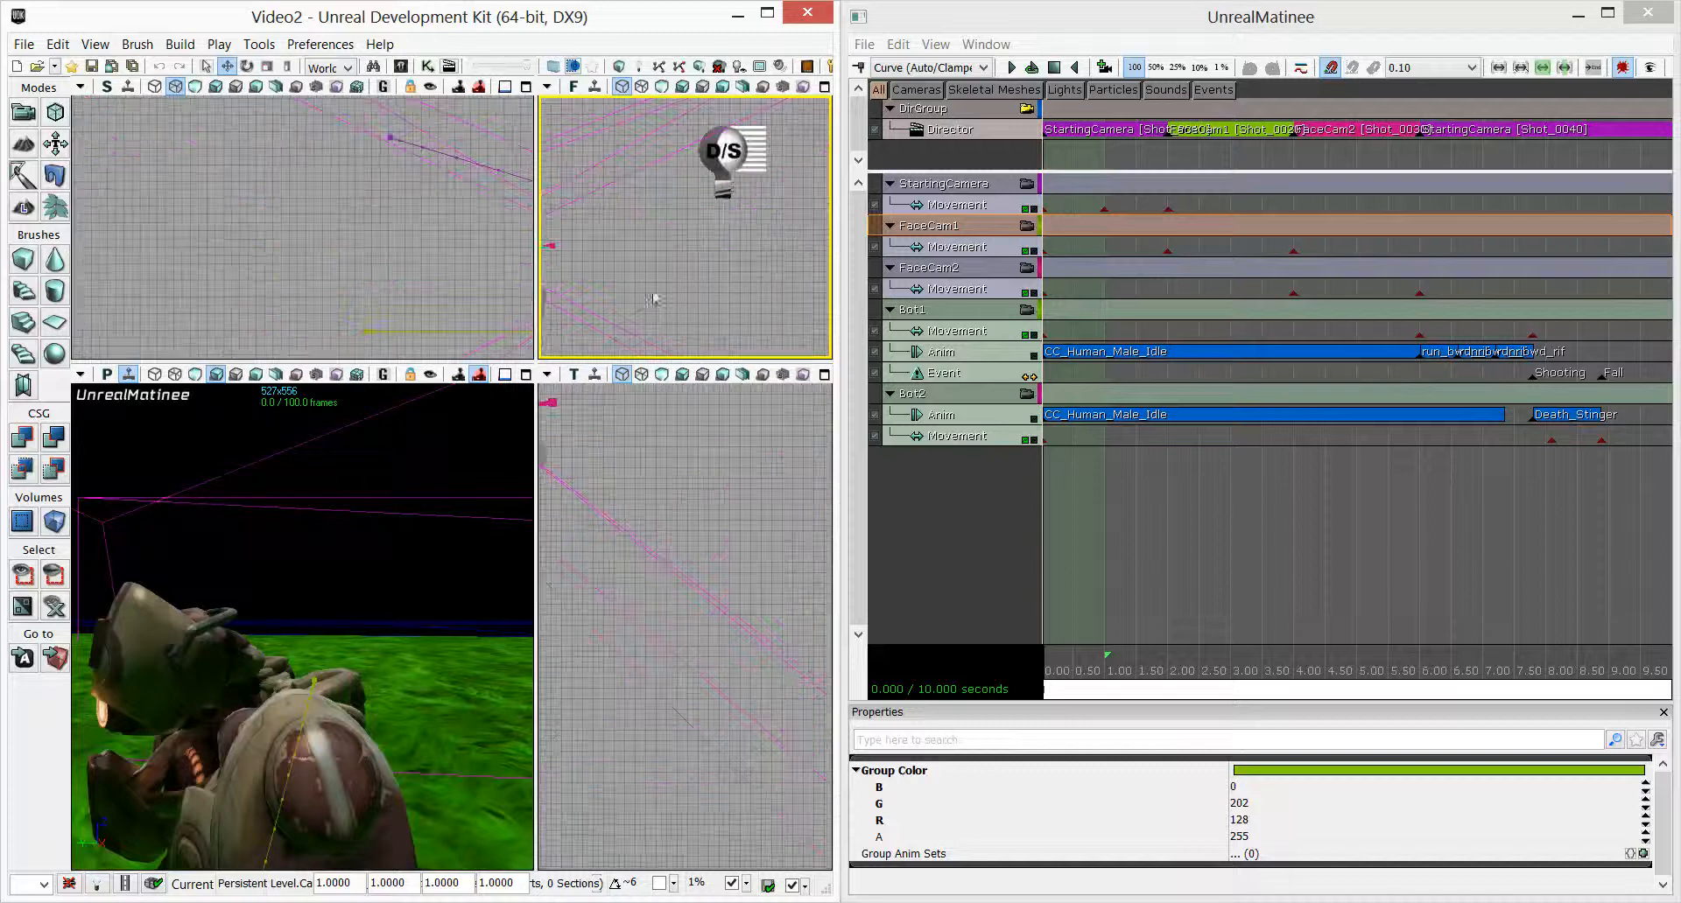
left_click_drag(655, 301, 823, 290)
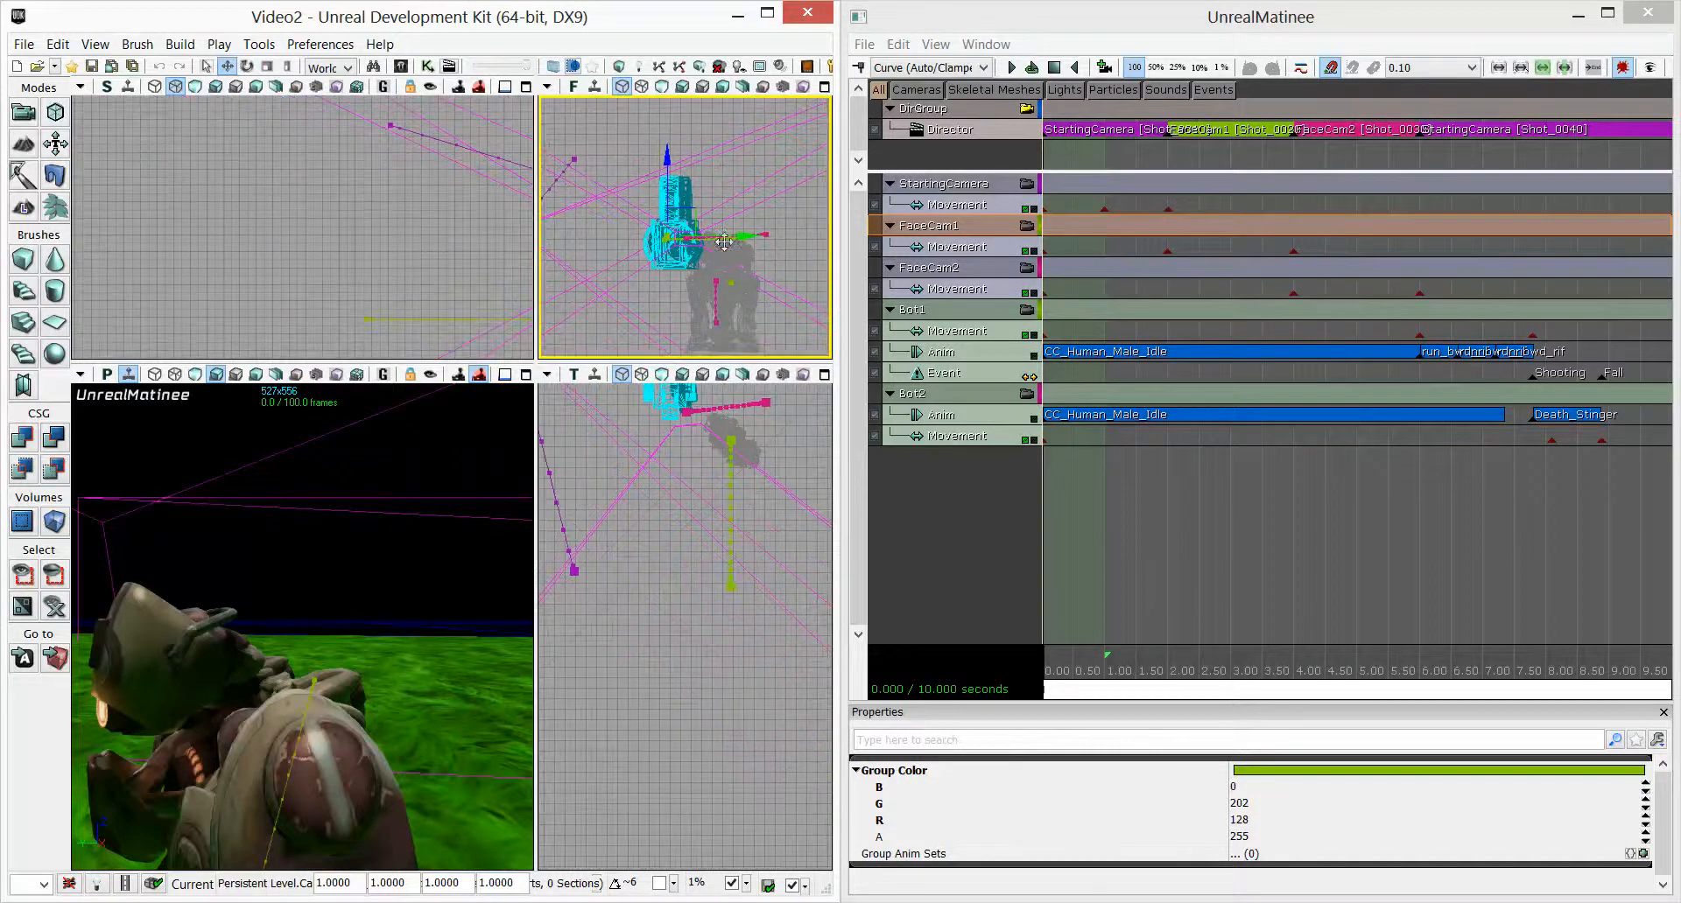
left_click(1027, 226)
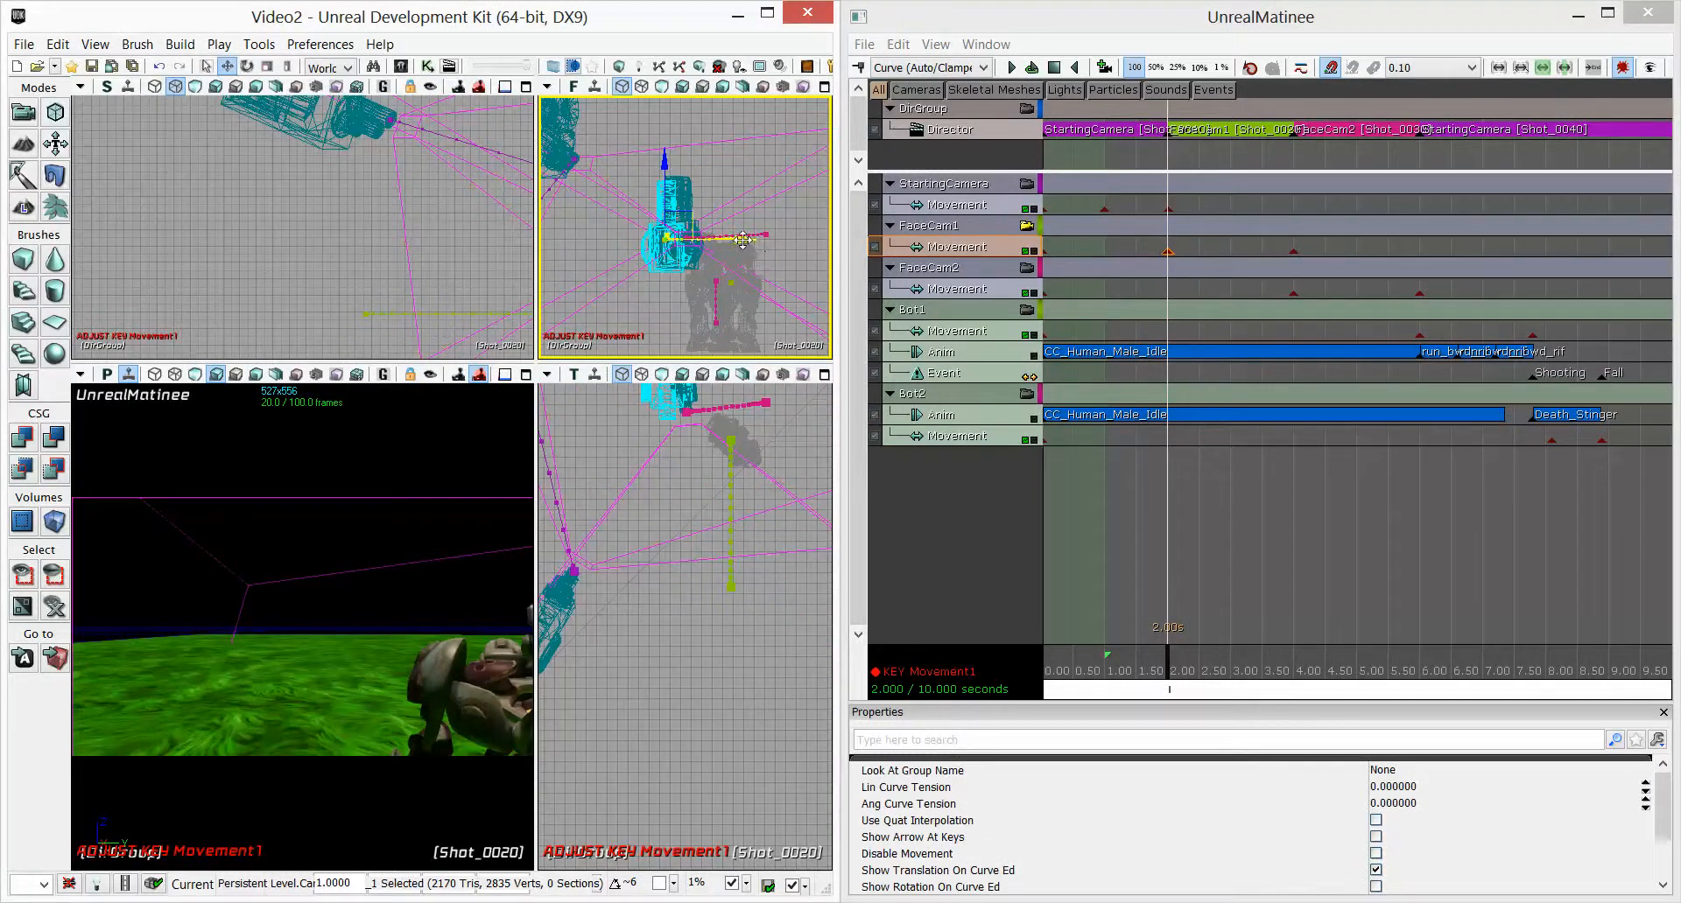
left_click(1293, 252)
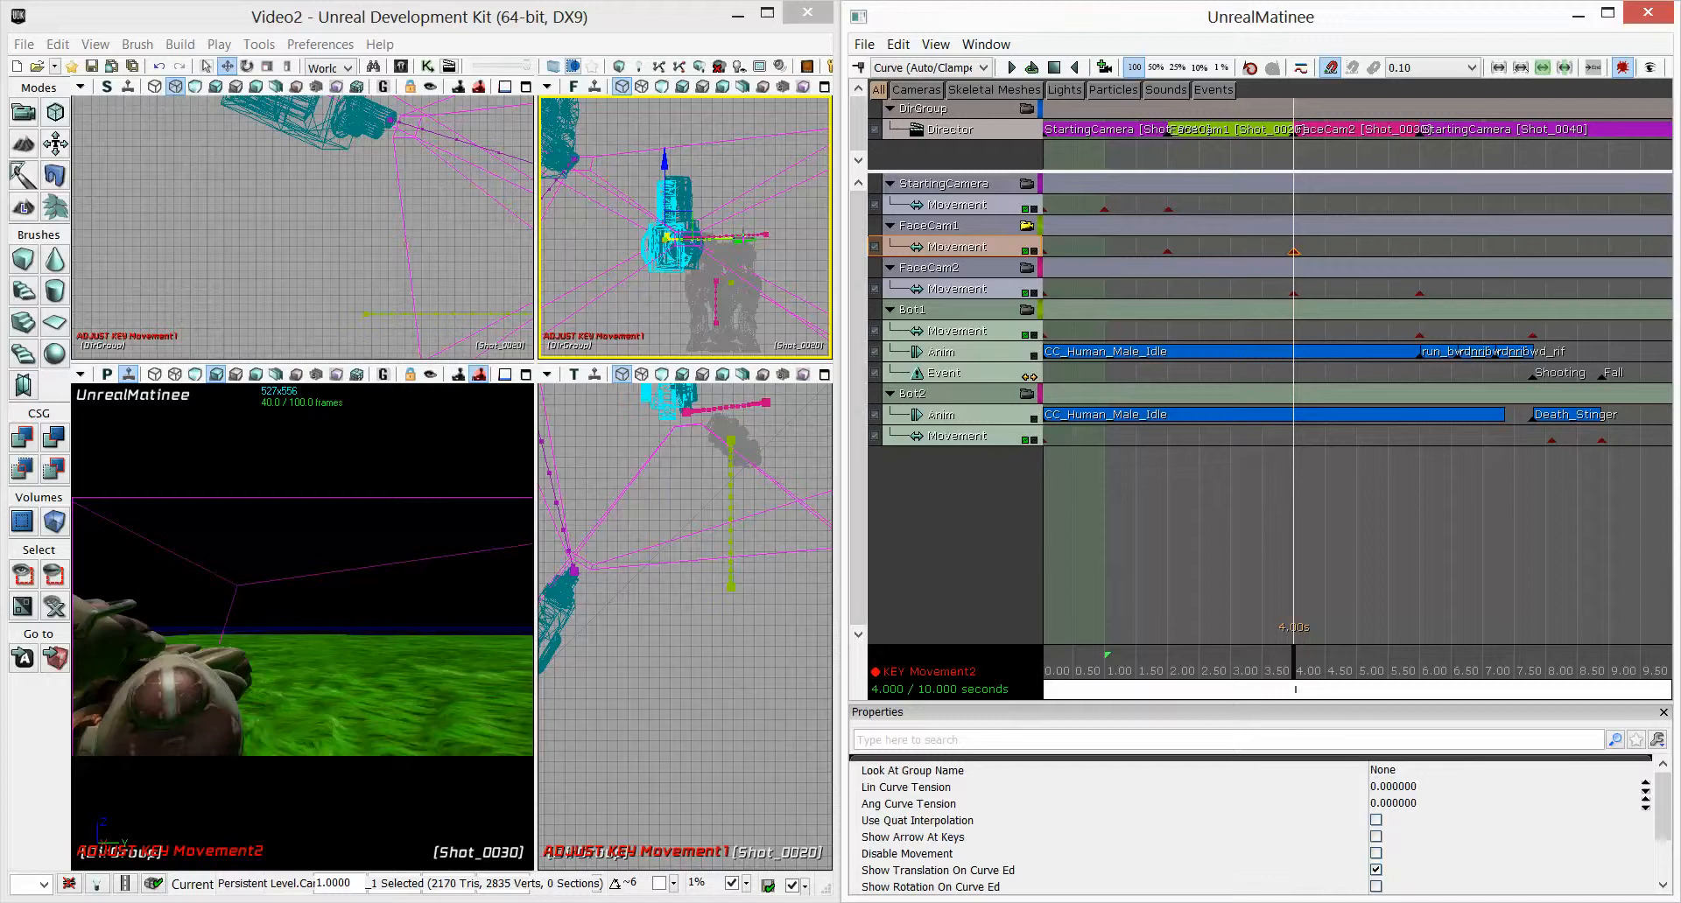
left_click_drag(744, 236, 821, 238)
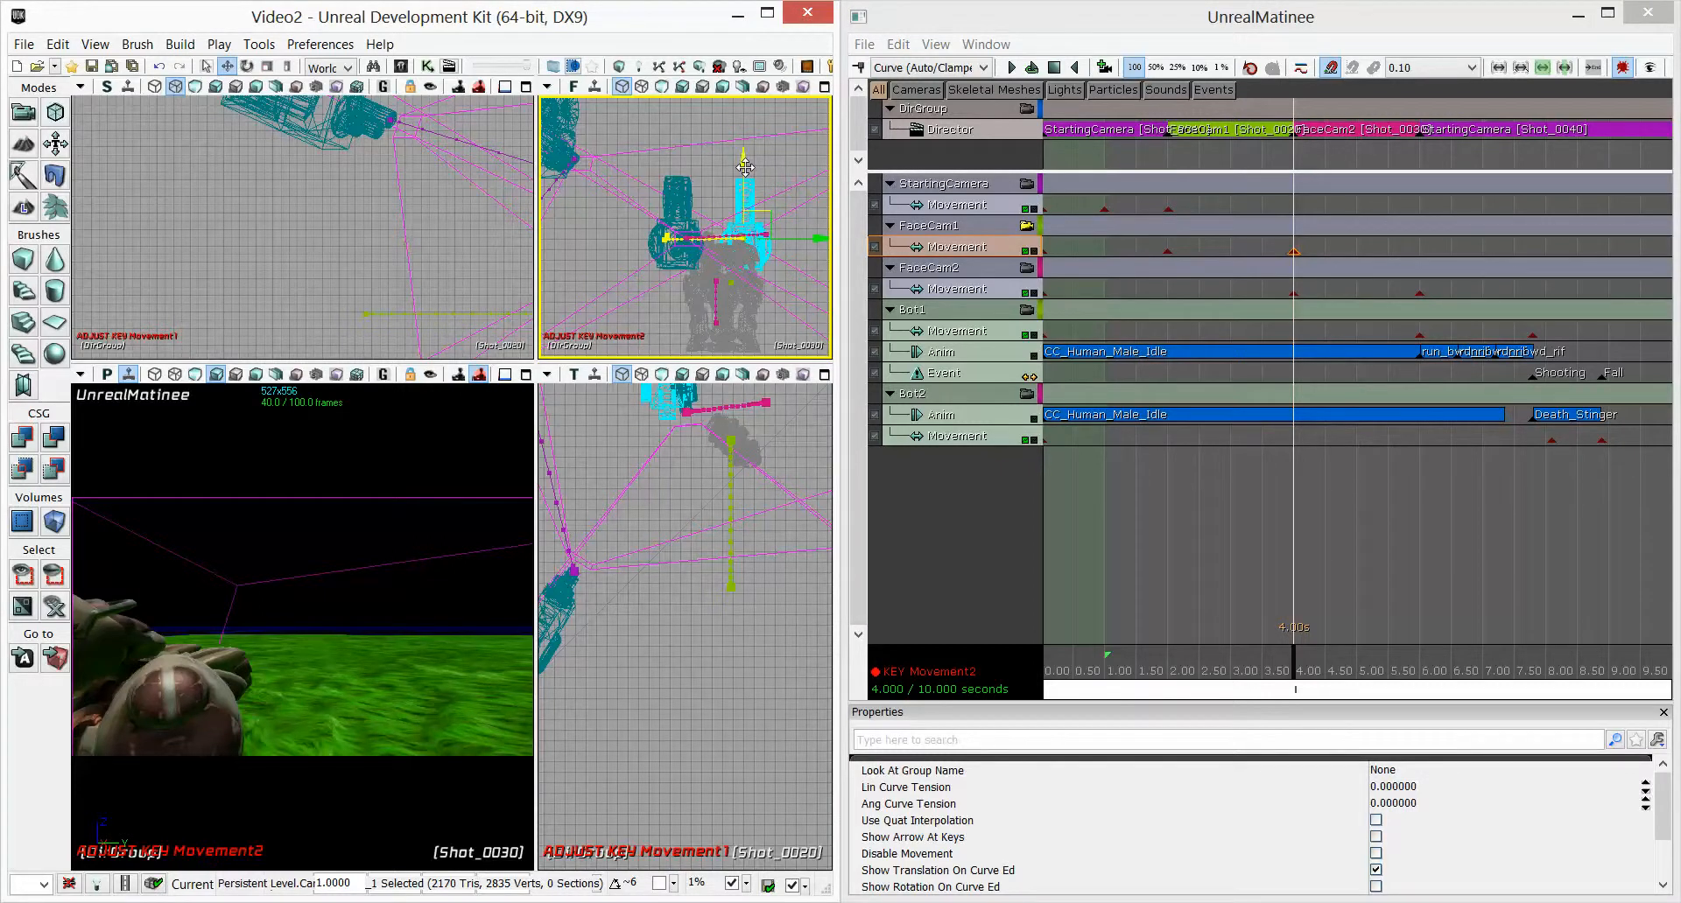
left_click_drag(745, 168, 743, 170)
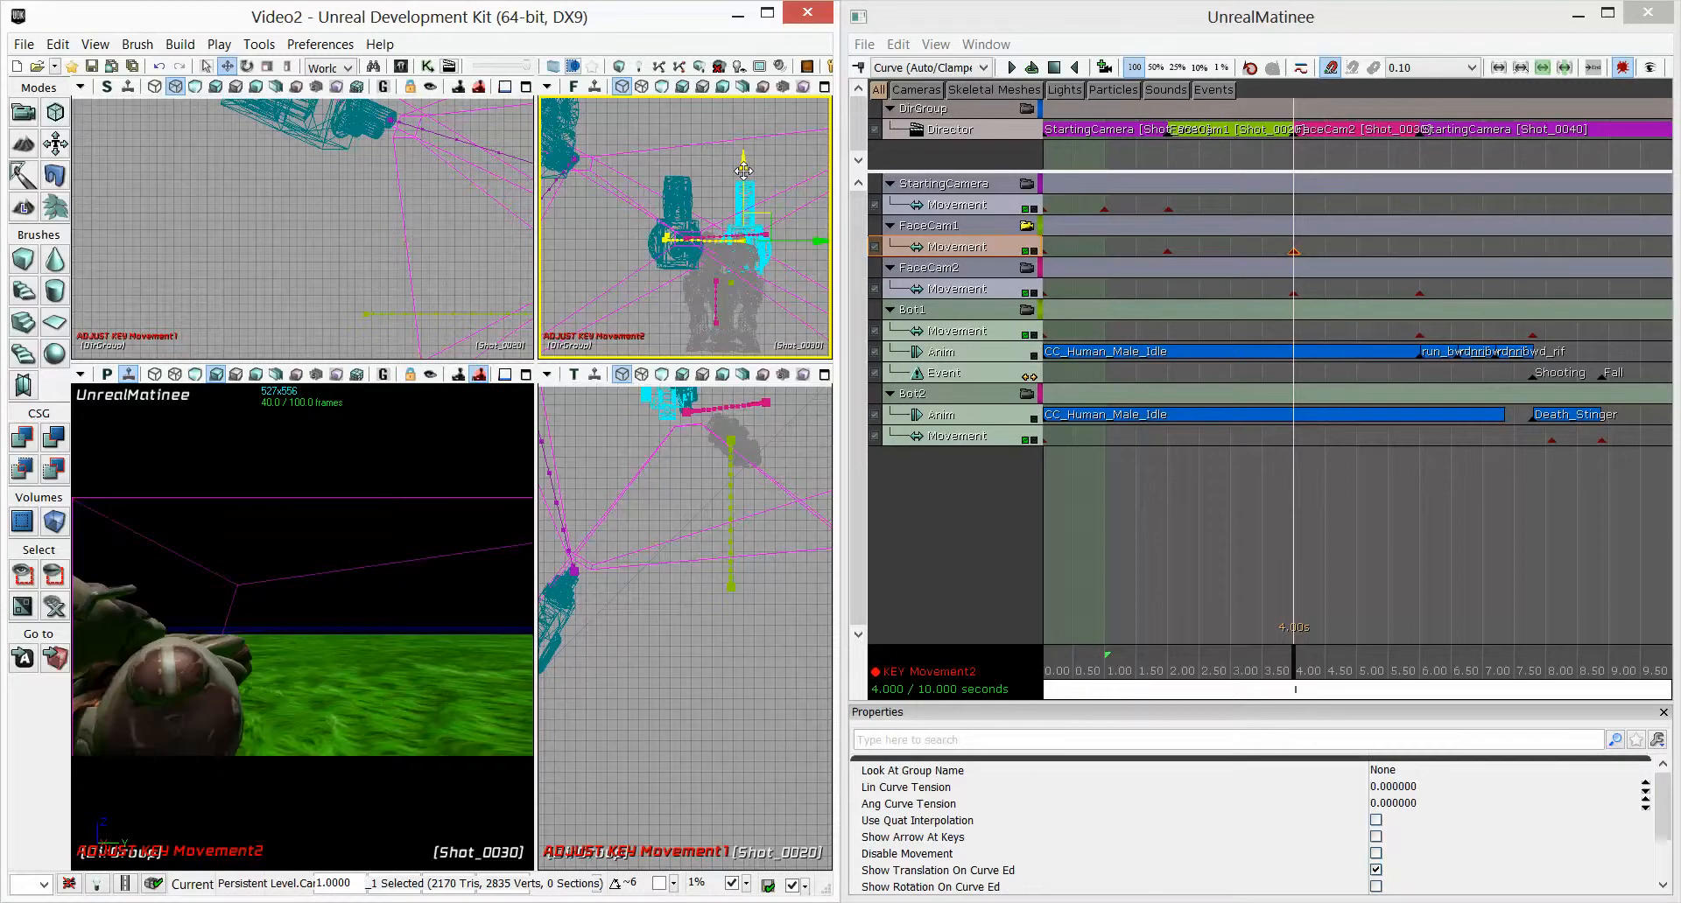
Examine the FaceCam1 and FaceCam2 movement paths in the front and top views by selecting their keys at 0, 4 and 6 seconds
left_click(766, 235)
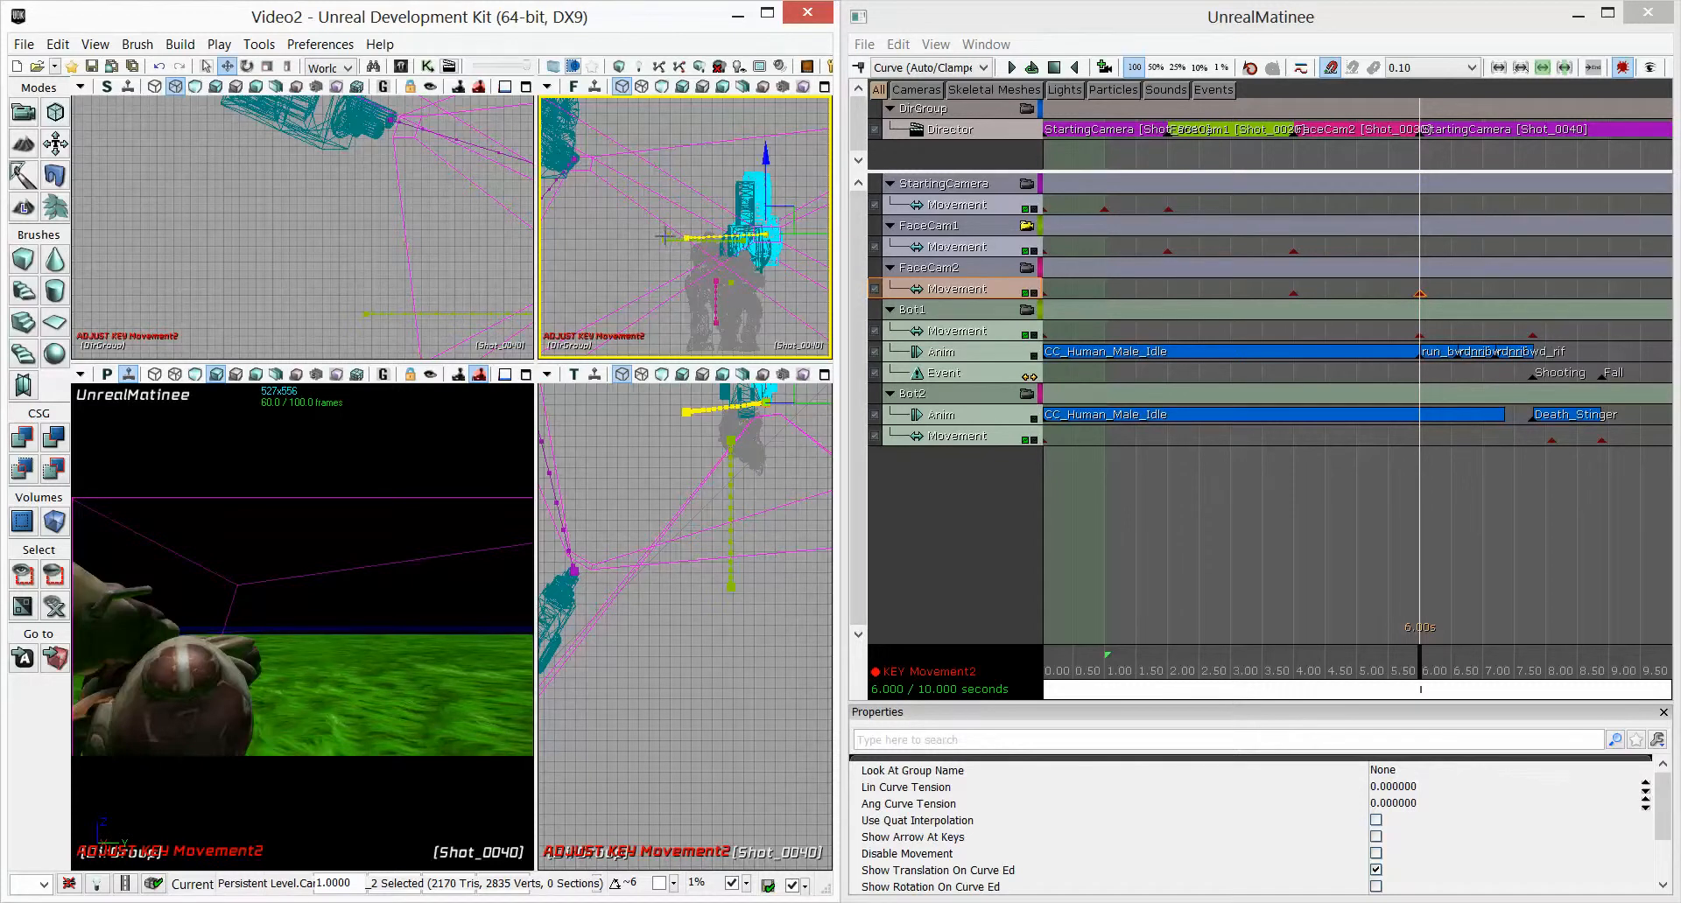
left_click(666, 237)
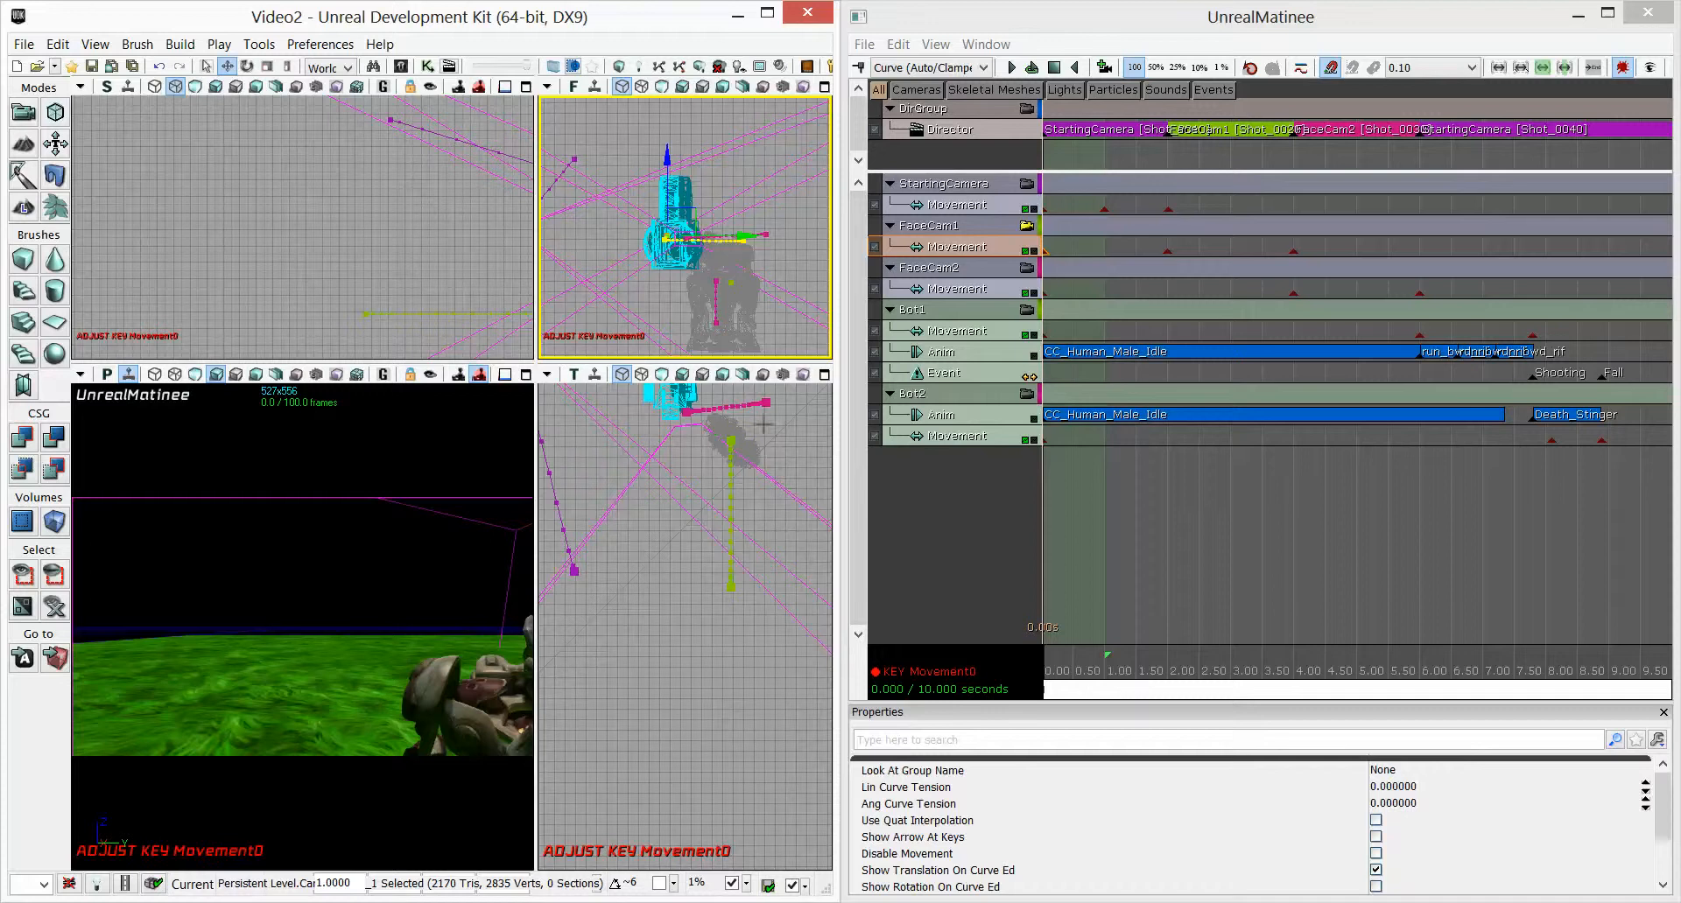
left_click_drag(781, 427, 791, 516)
left_click_drag(747, 449, 743, 505)
left_click(699, 574)
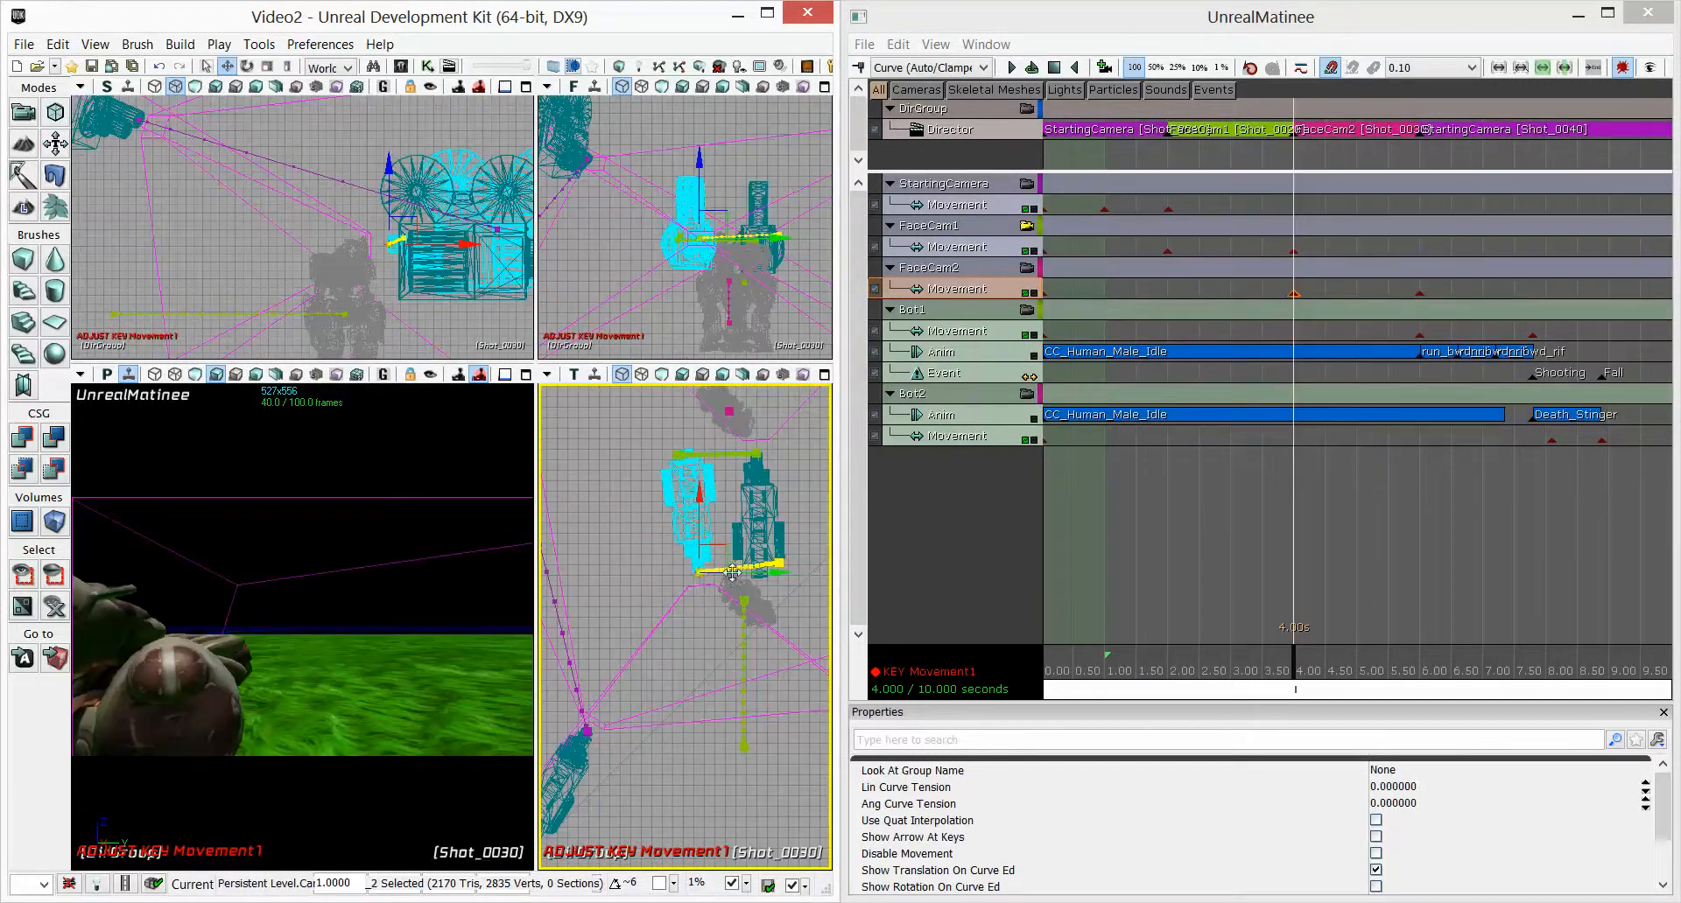
left_click(778, 563)
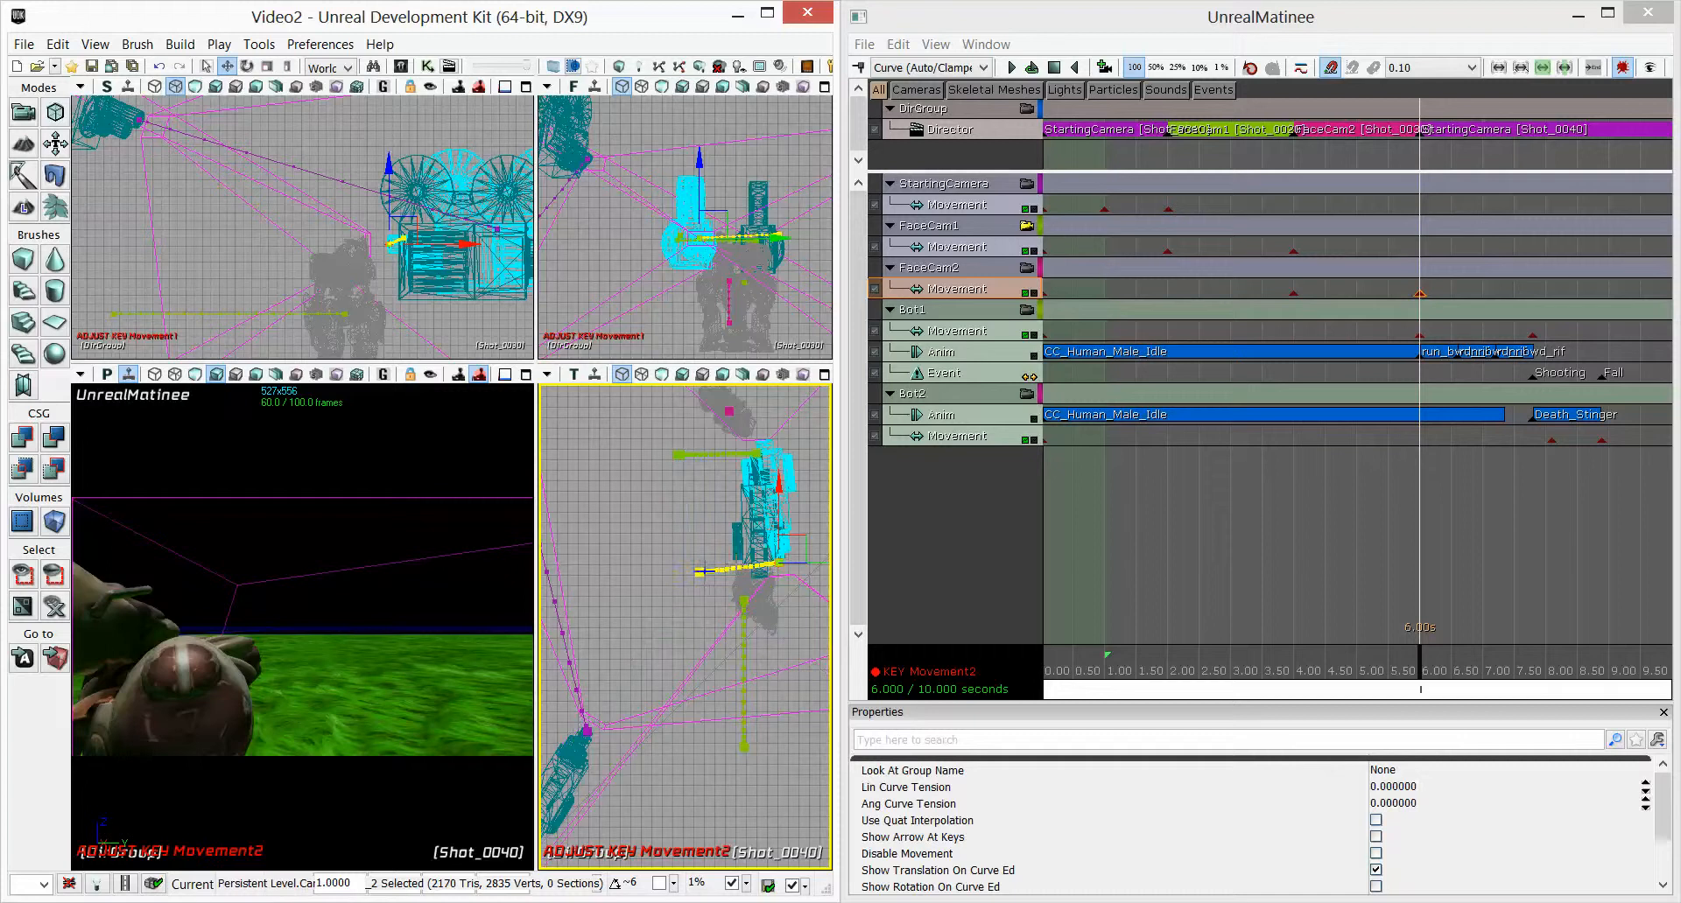
Level FaceCam2's movement path in the front view by adjusting the camera's height at its 4- and 6-second keys
left_click(704, 571)
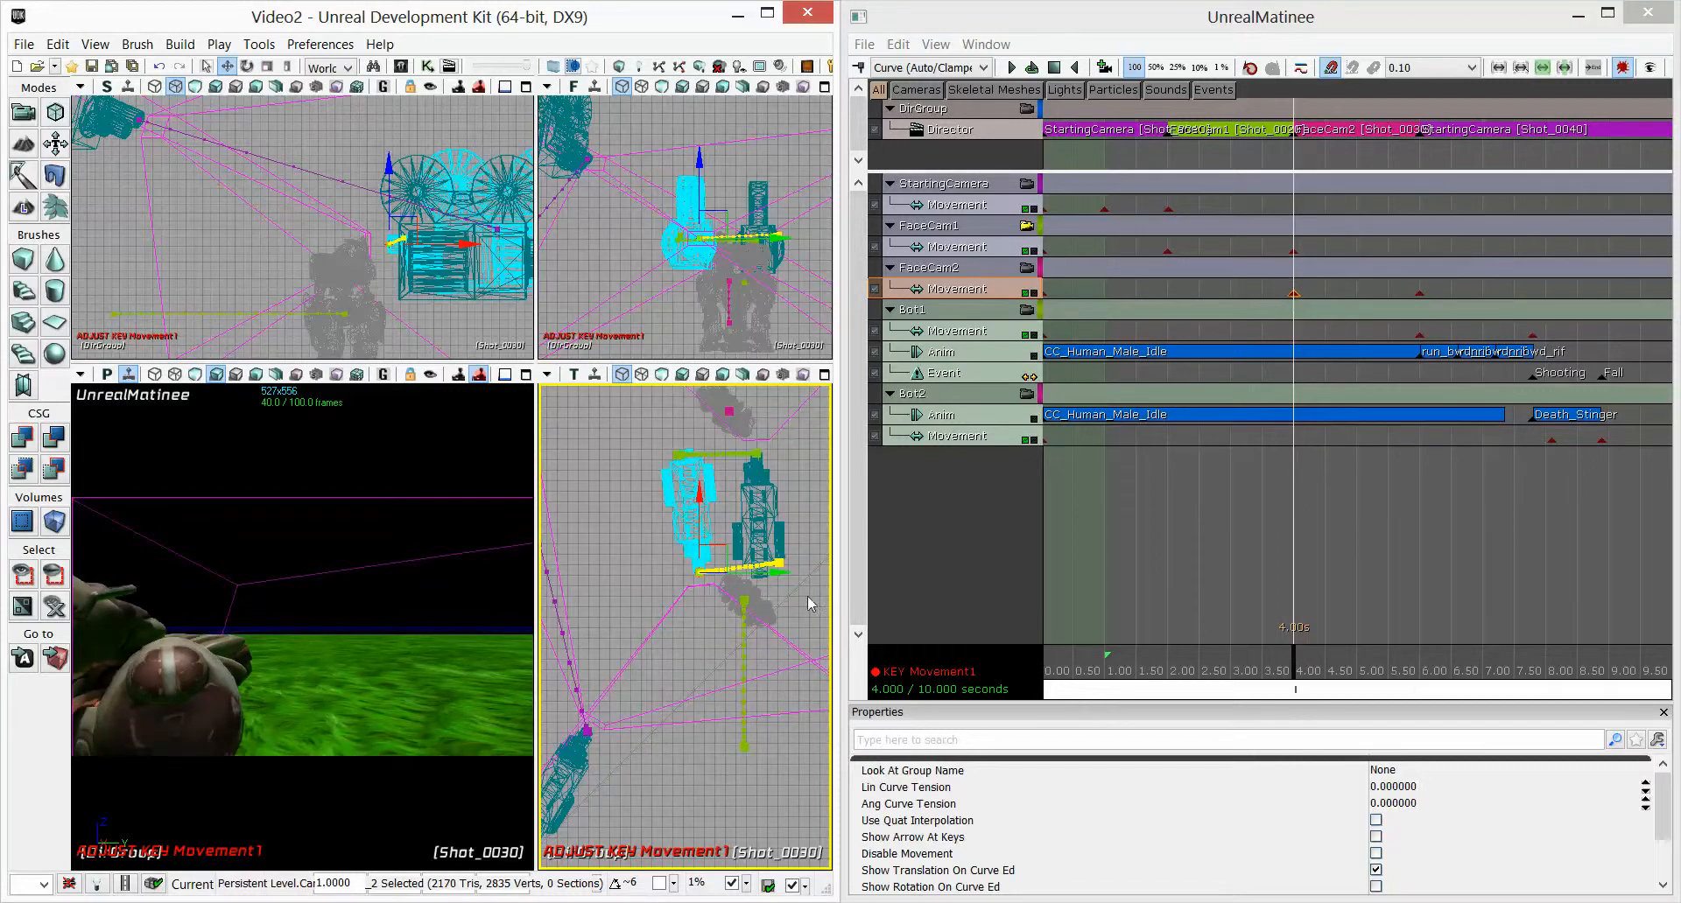
left_click(778, 564)
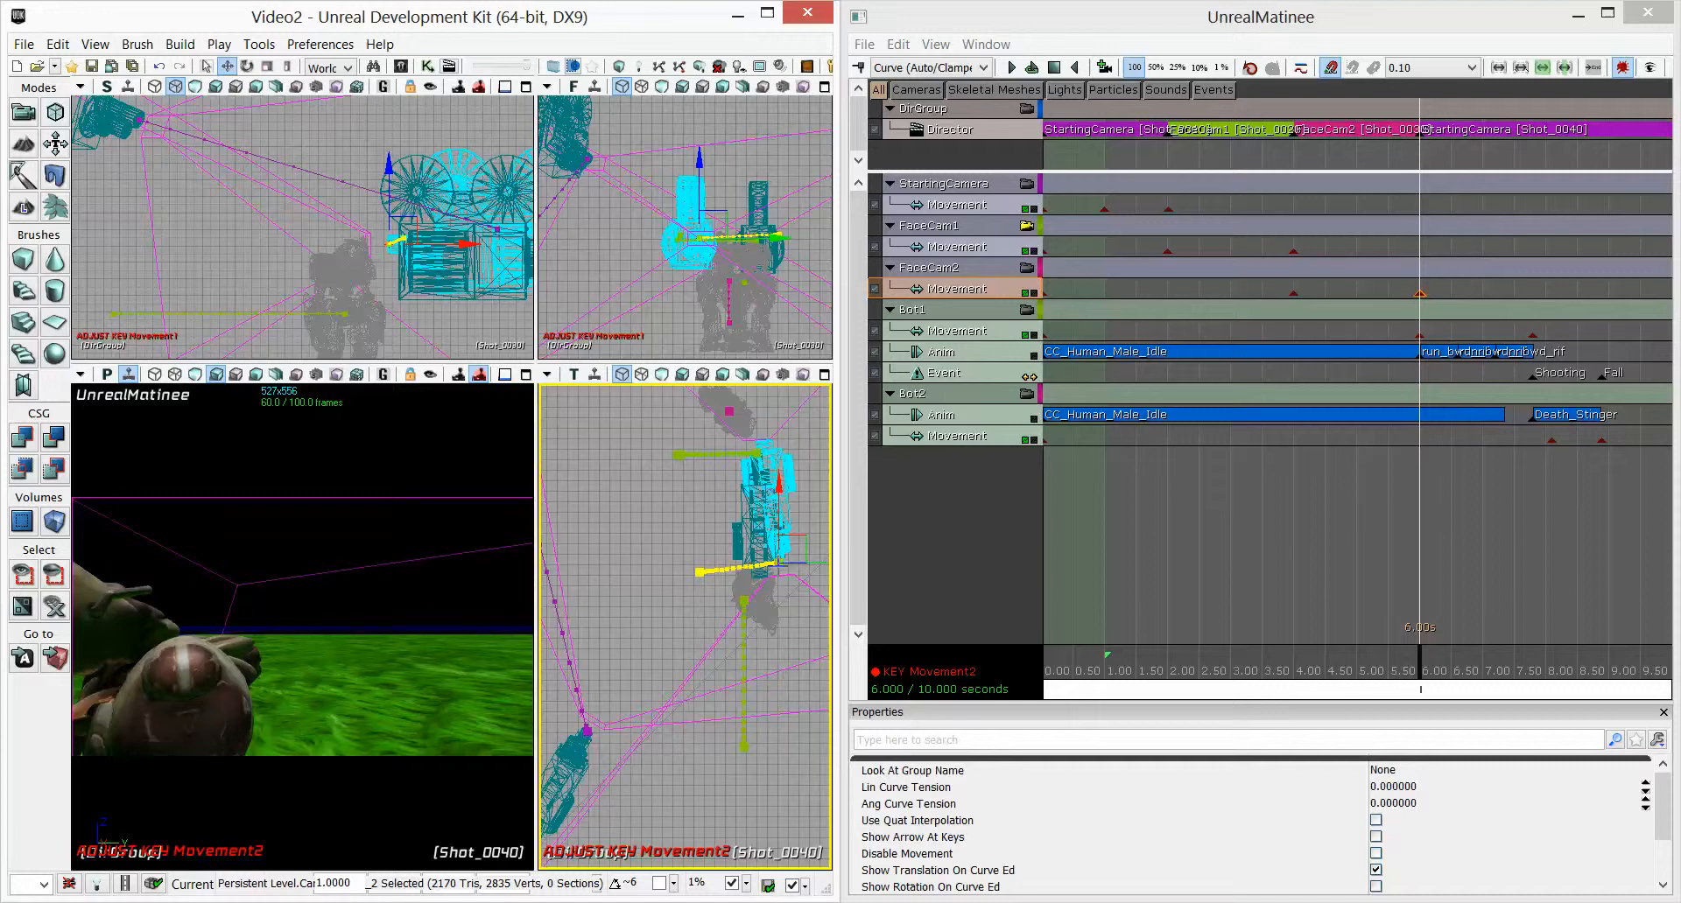
left_click(702, 573)
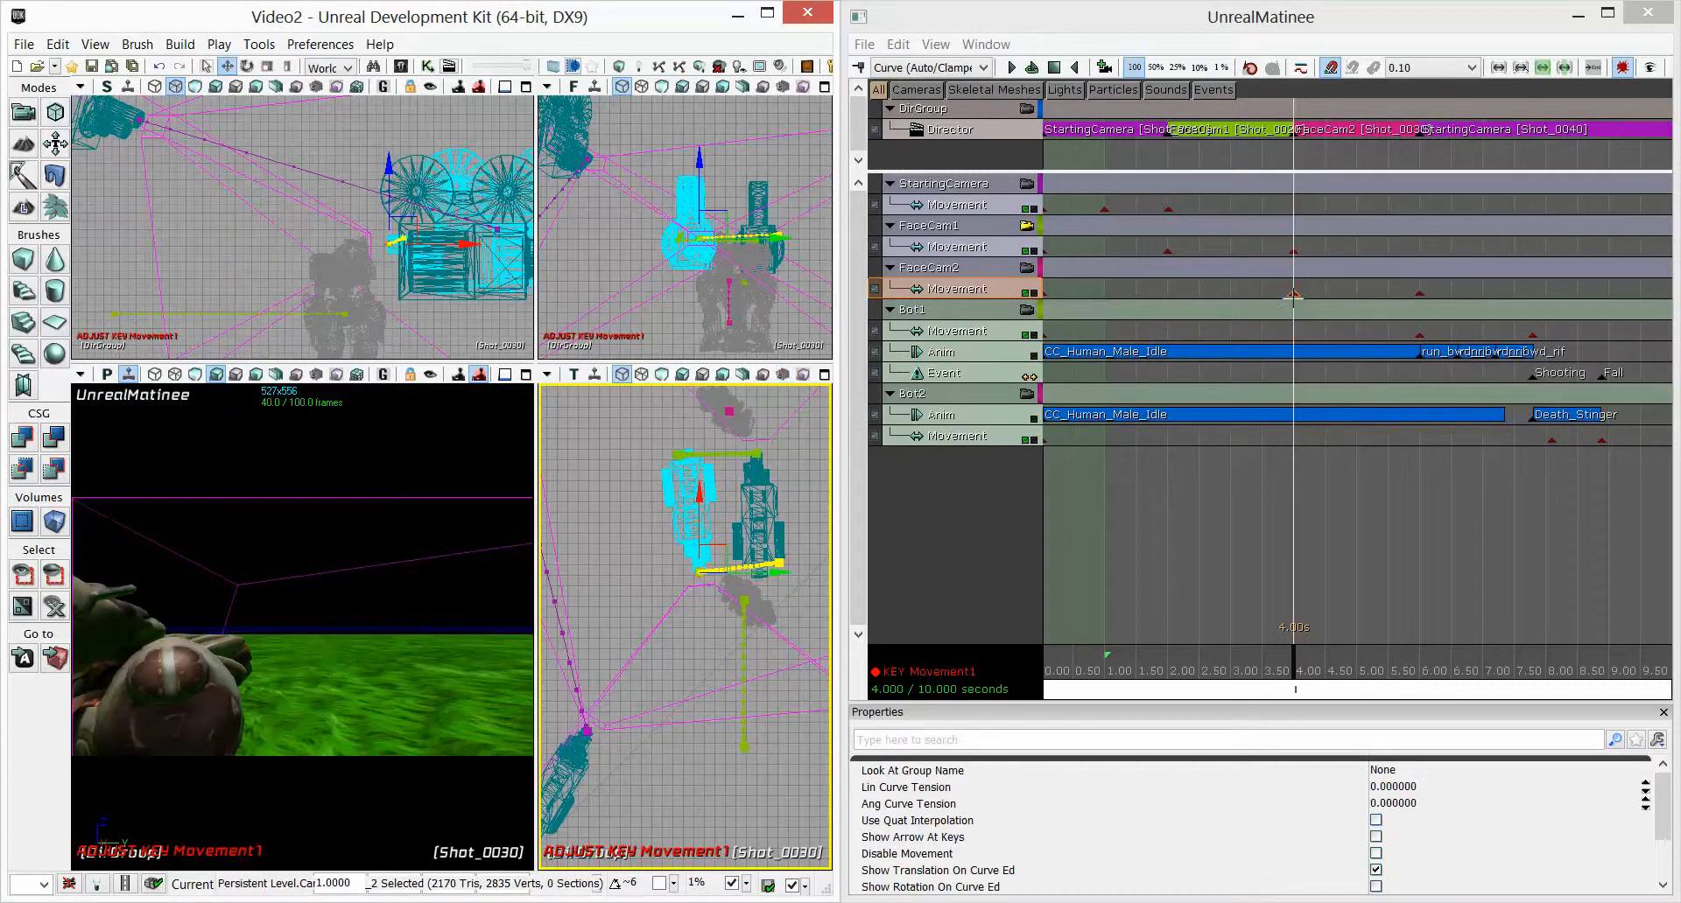
left_click(1292, 297)
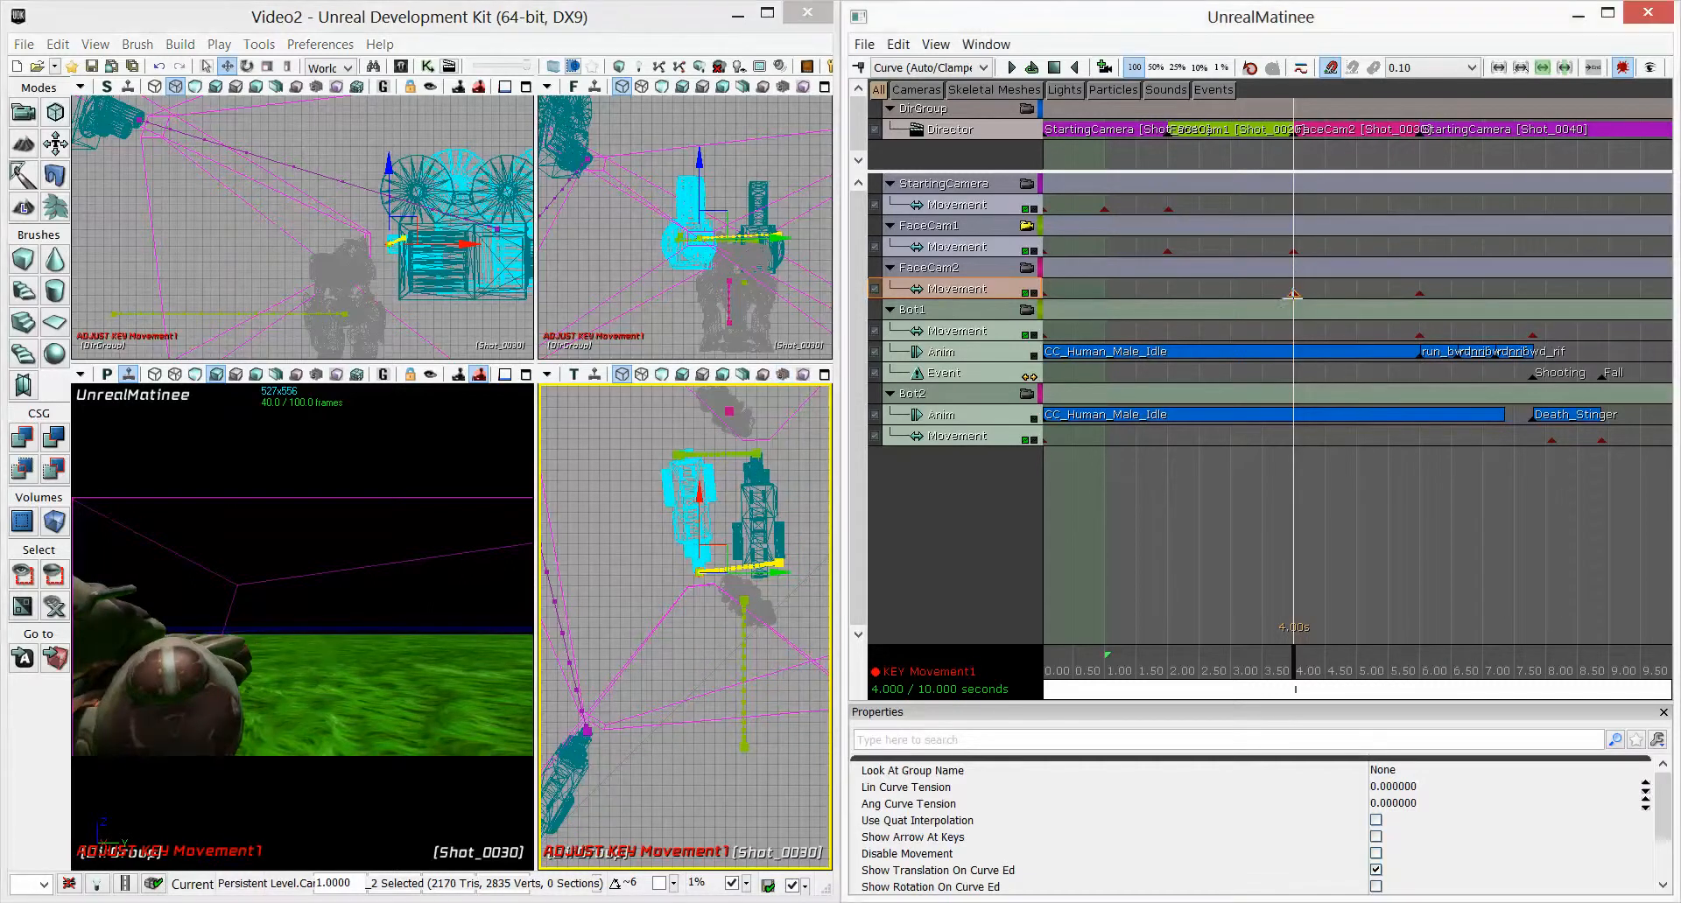
left_click(703, 162)
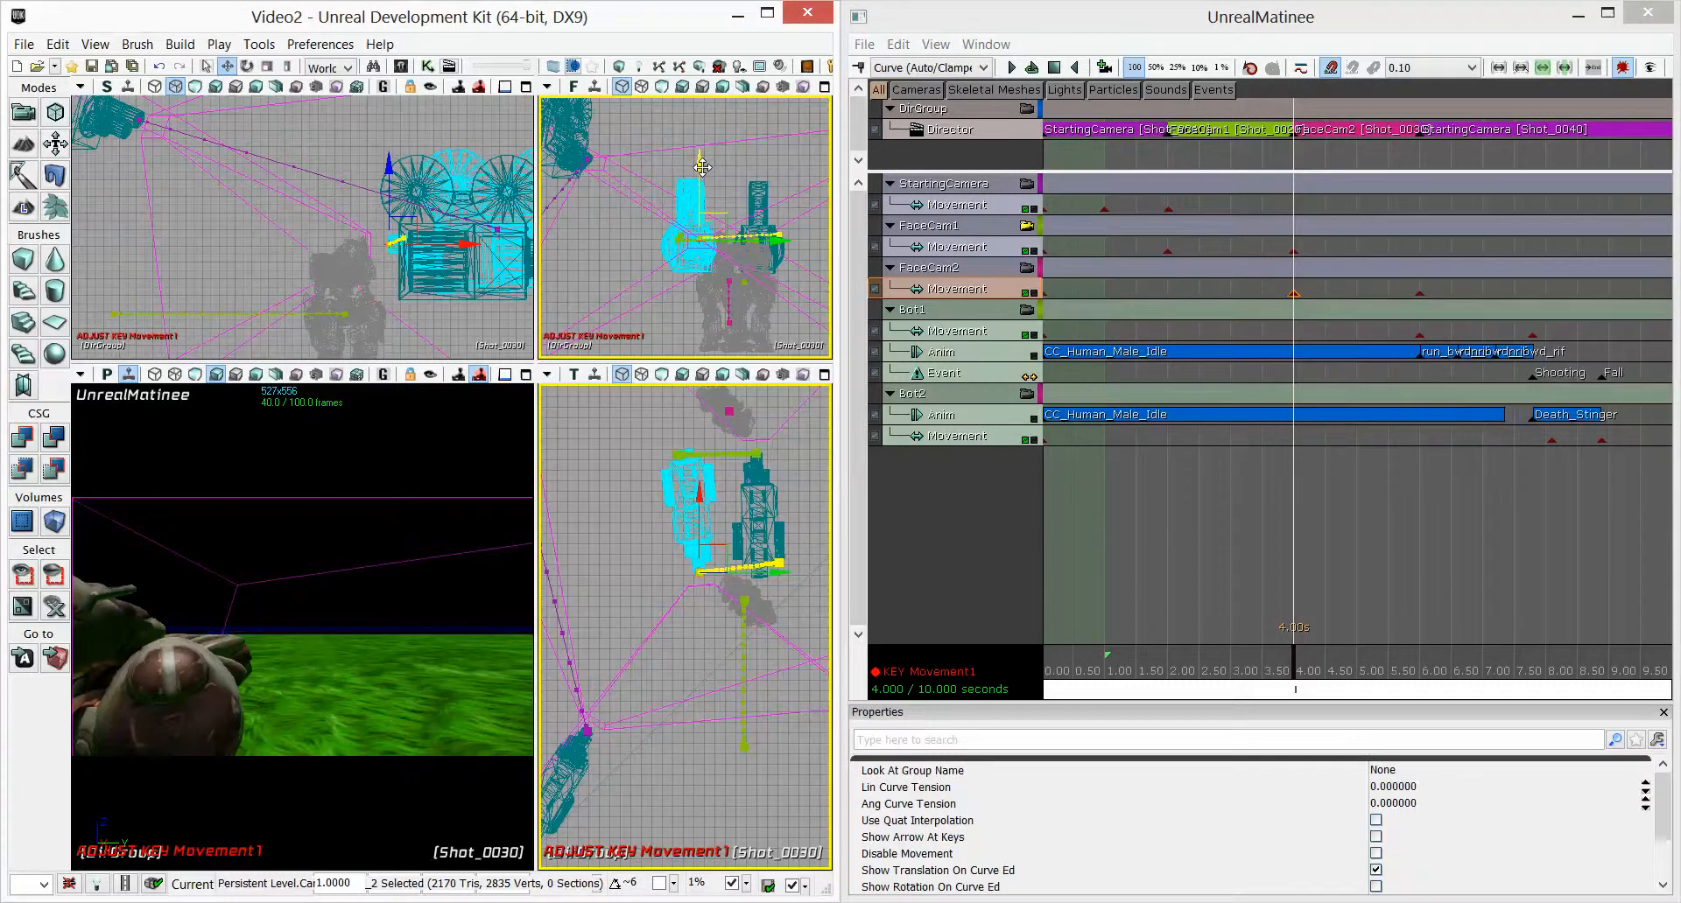
key("Right")
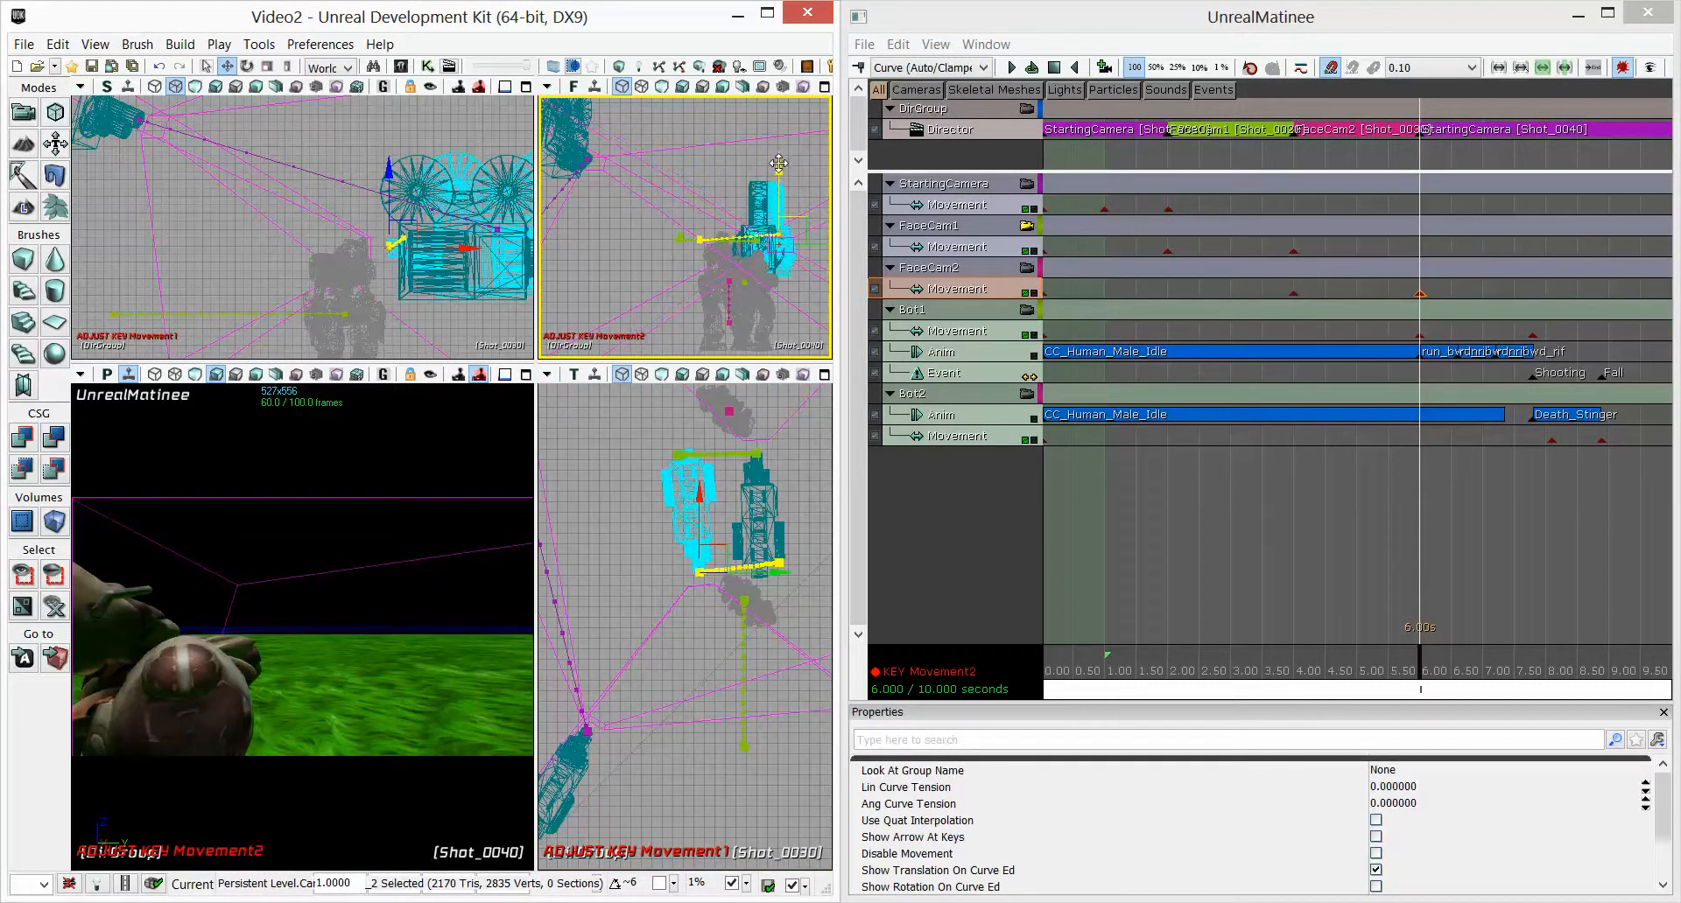
left_click_drag(778, 164, 778, 159)
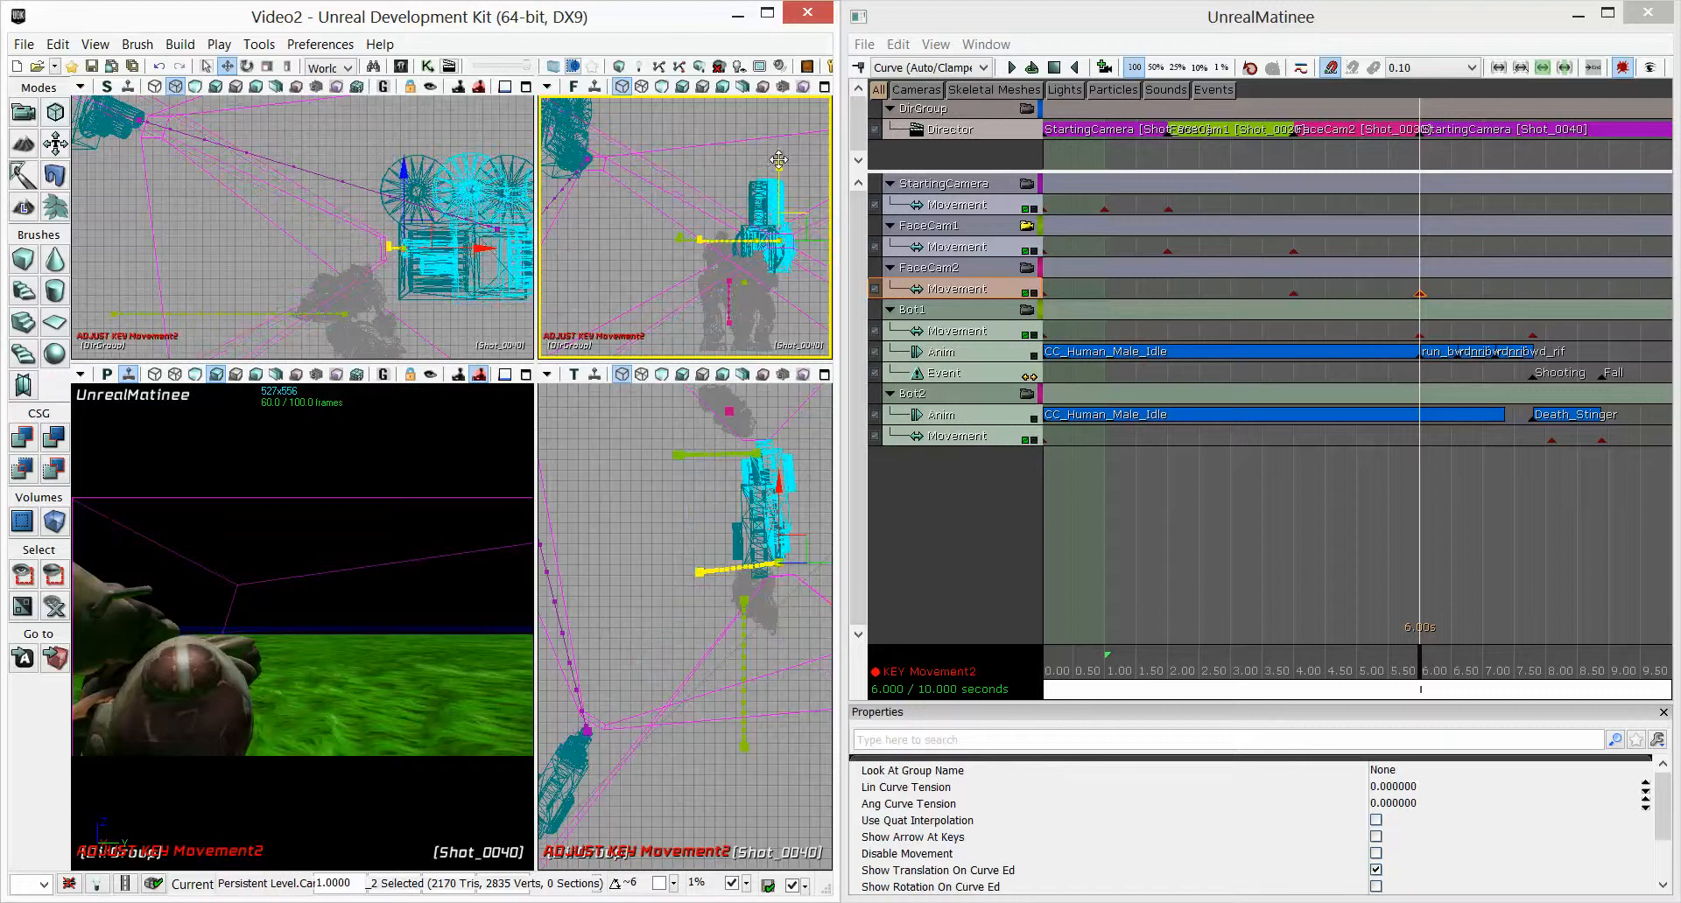
Play the sequence, check Bot1's Shooting event key at 7.8 seconds, and scrub to about 8 seconds
left_click_drag(1153, 665, 1116, 667)
left_click(1009, 67)
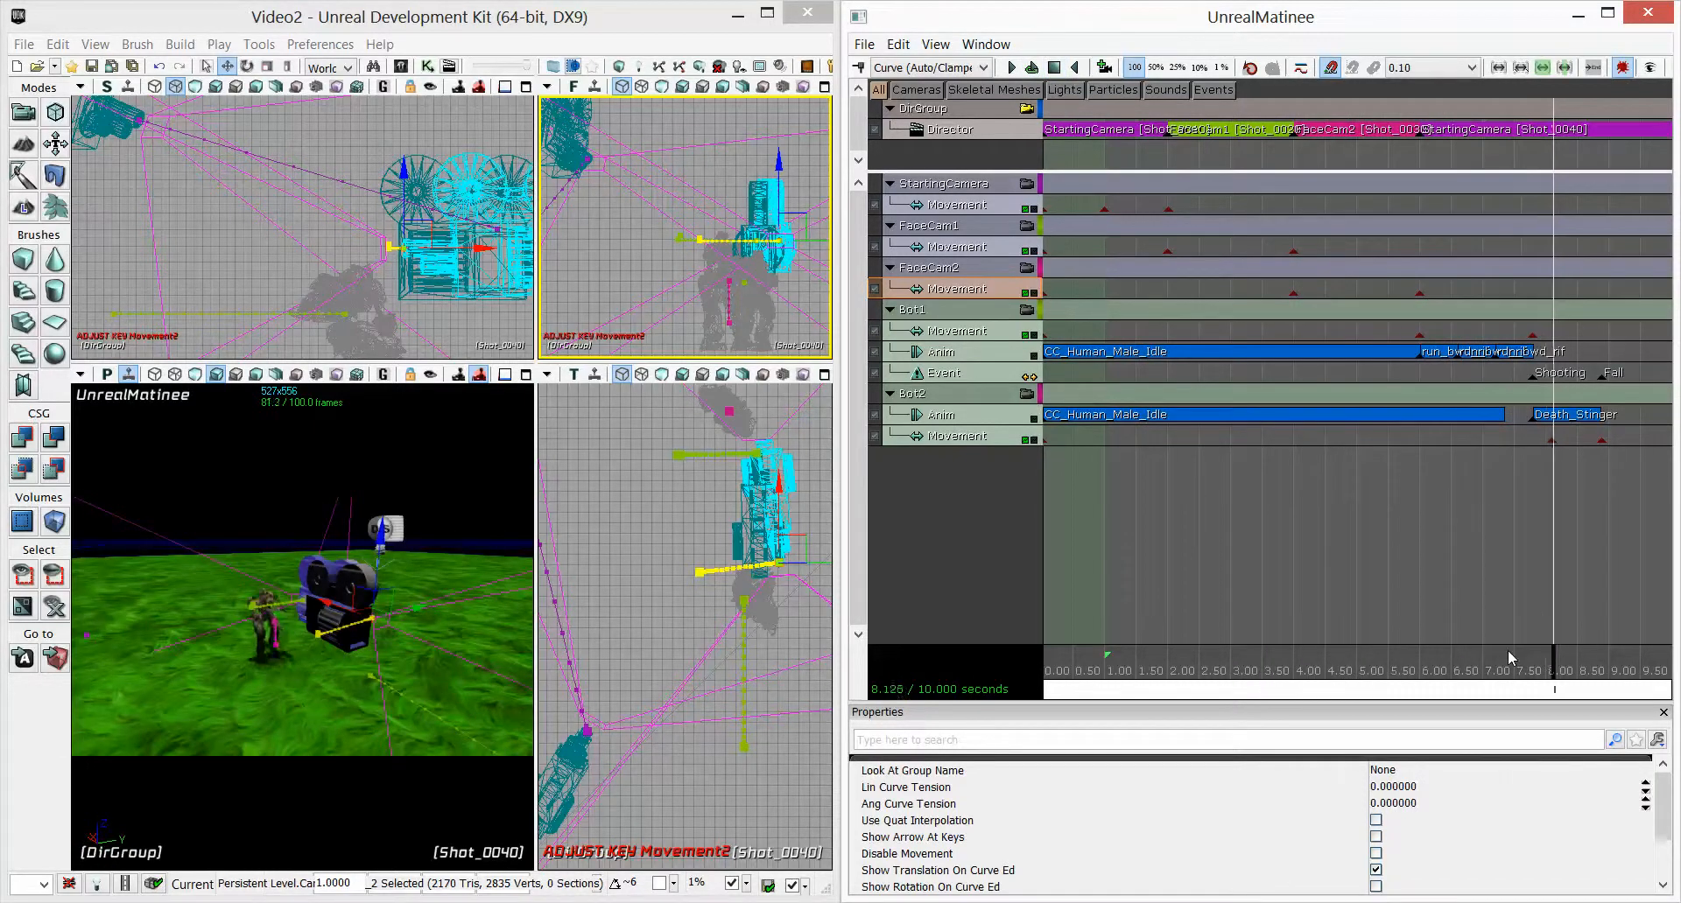
left_click_drag(1499, 669, 1533, 670)
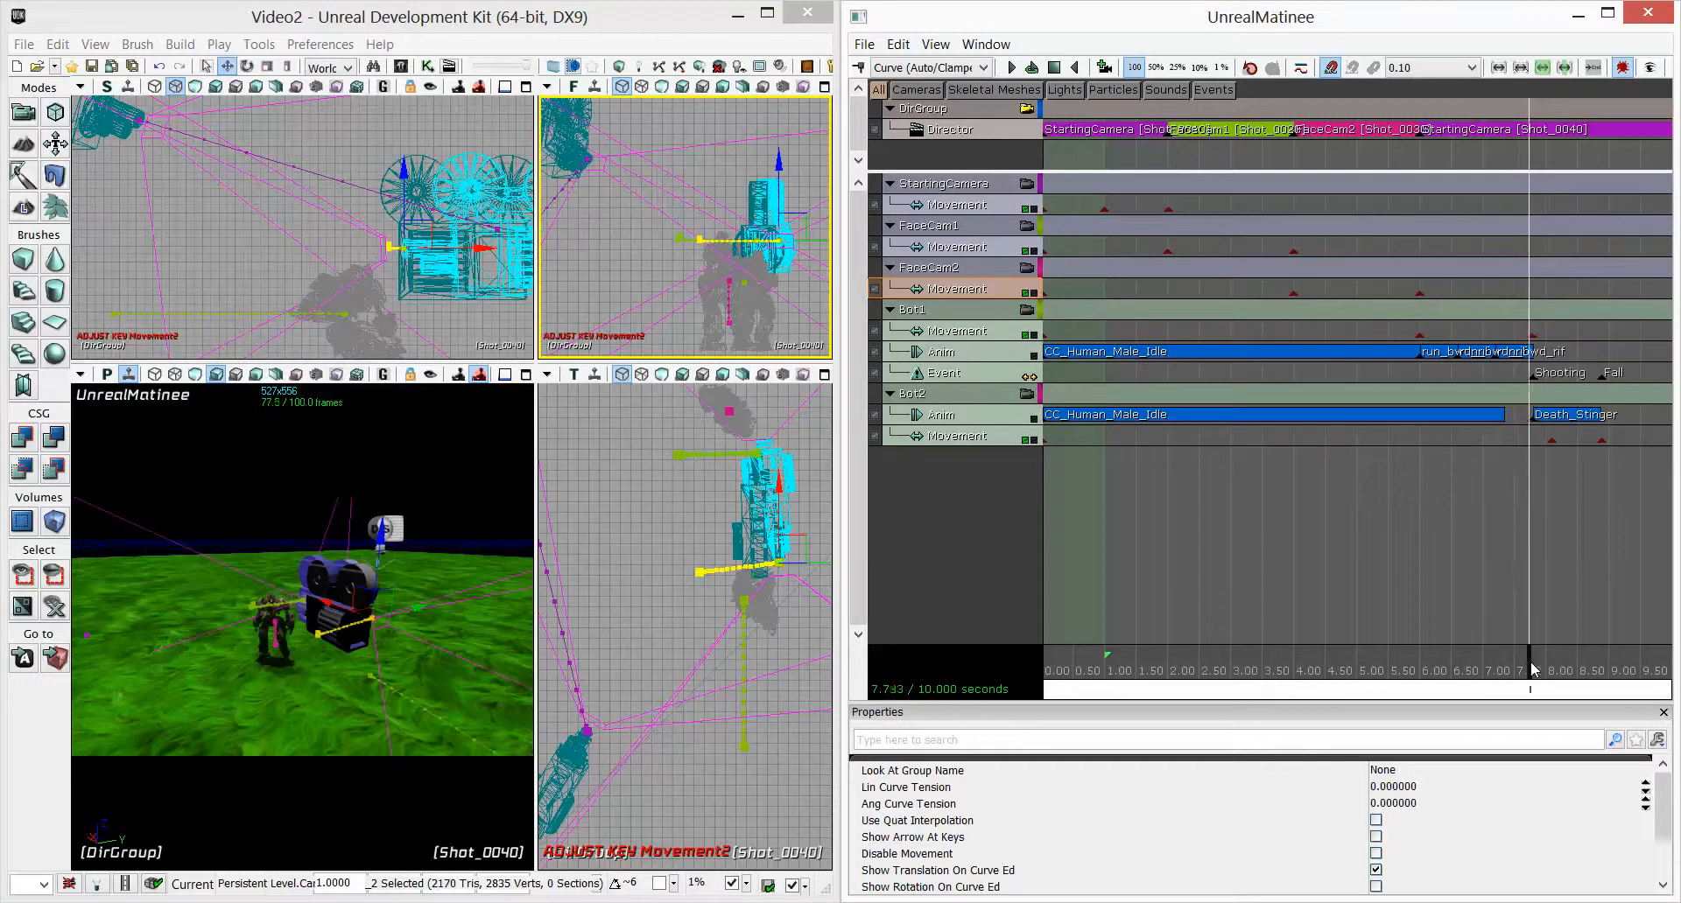
left_click(1530, 376)
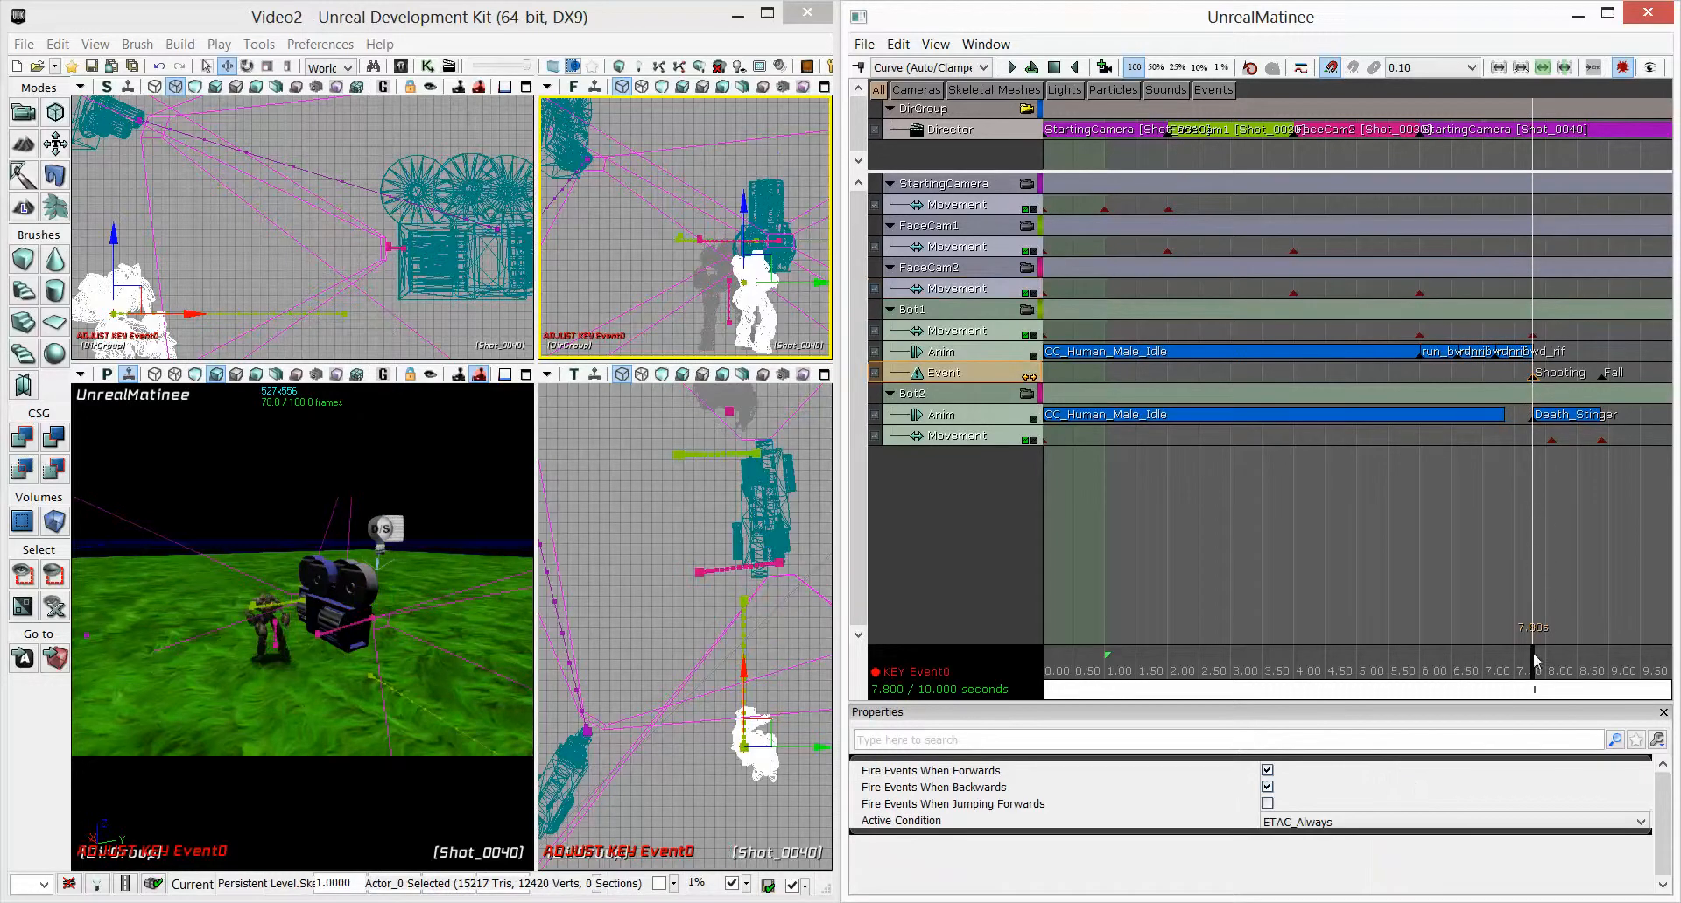
left_click_drag(1533, 666, 1549, 671)
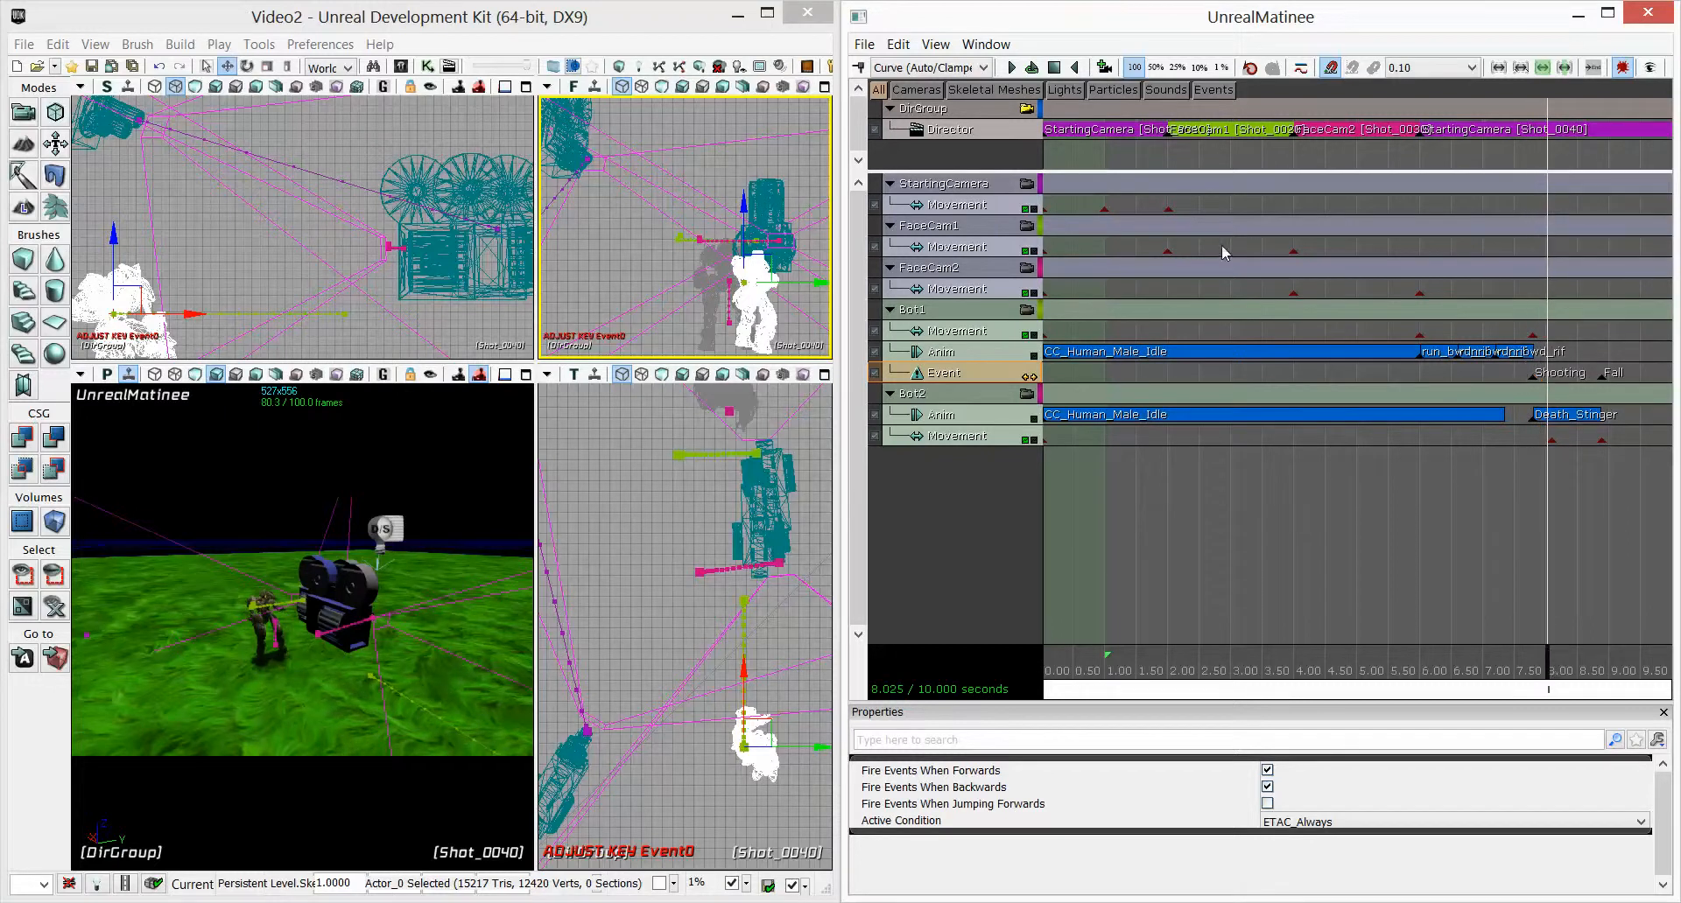
Close Matinee and preview the whole cutscene in-game from the grass in the perspective view, ending the preview after the explosion
right_click(315, 719)
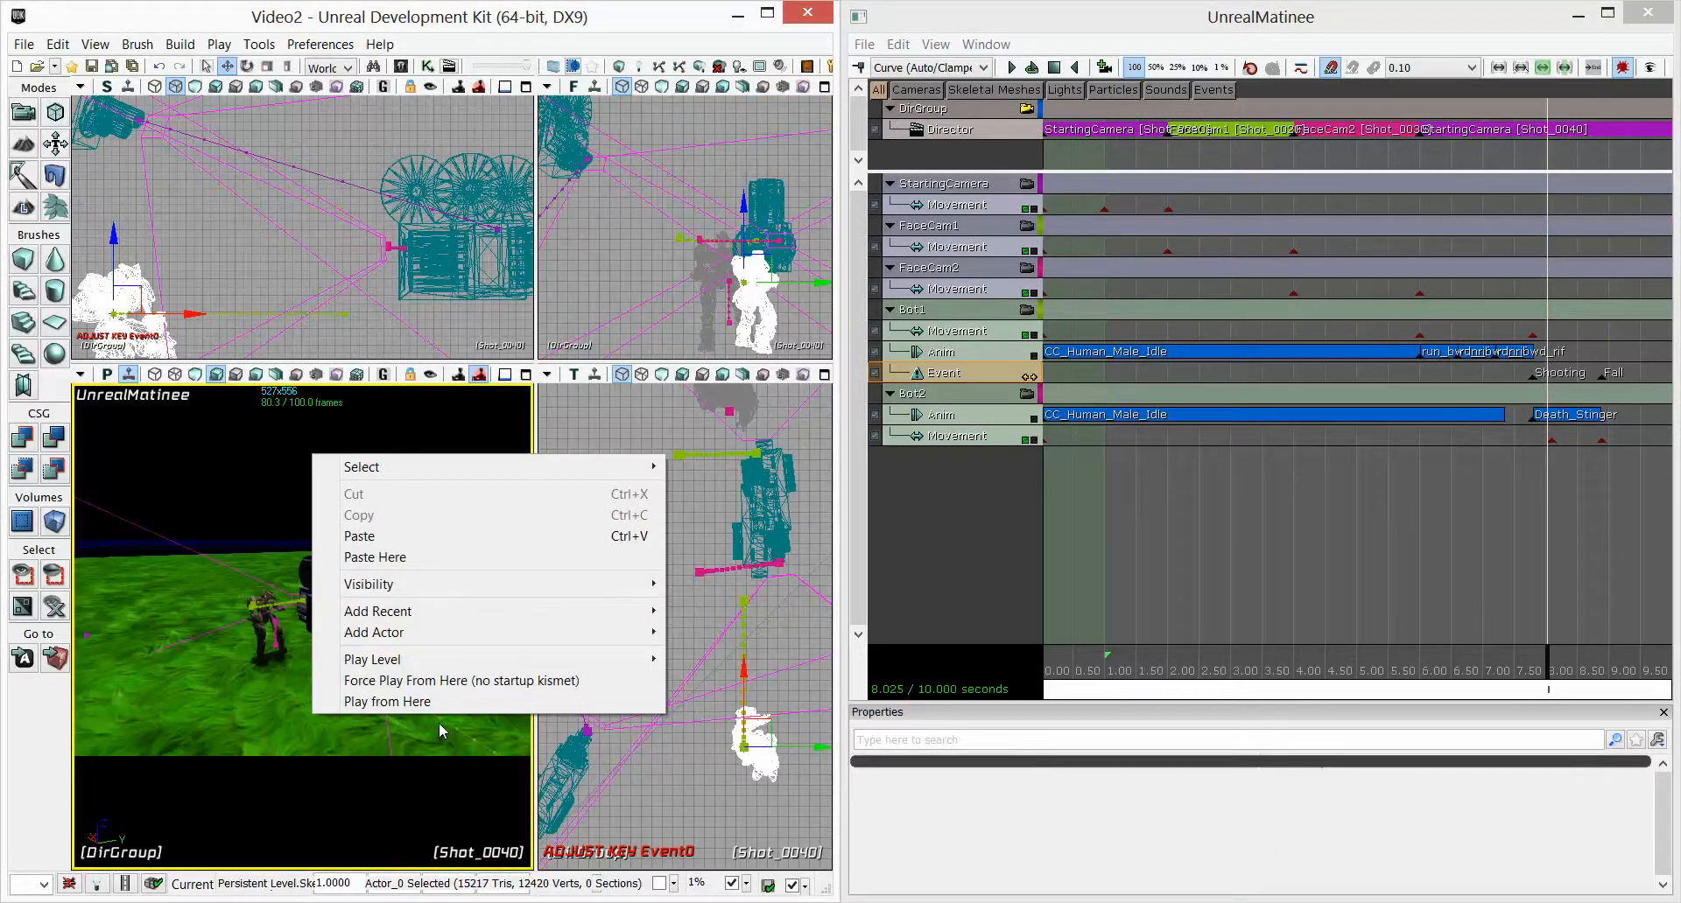
left_click(1642, 21)
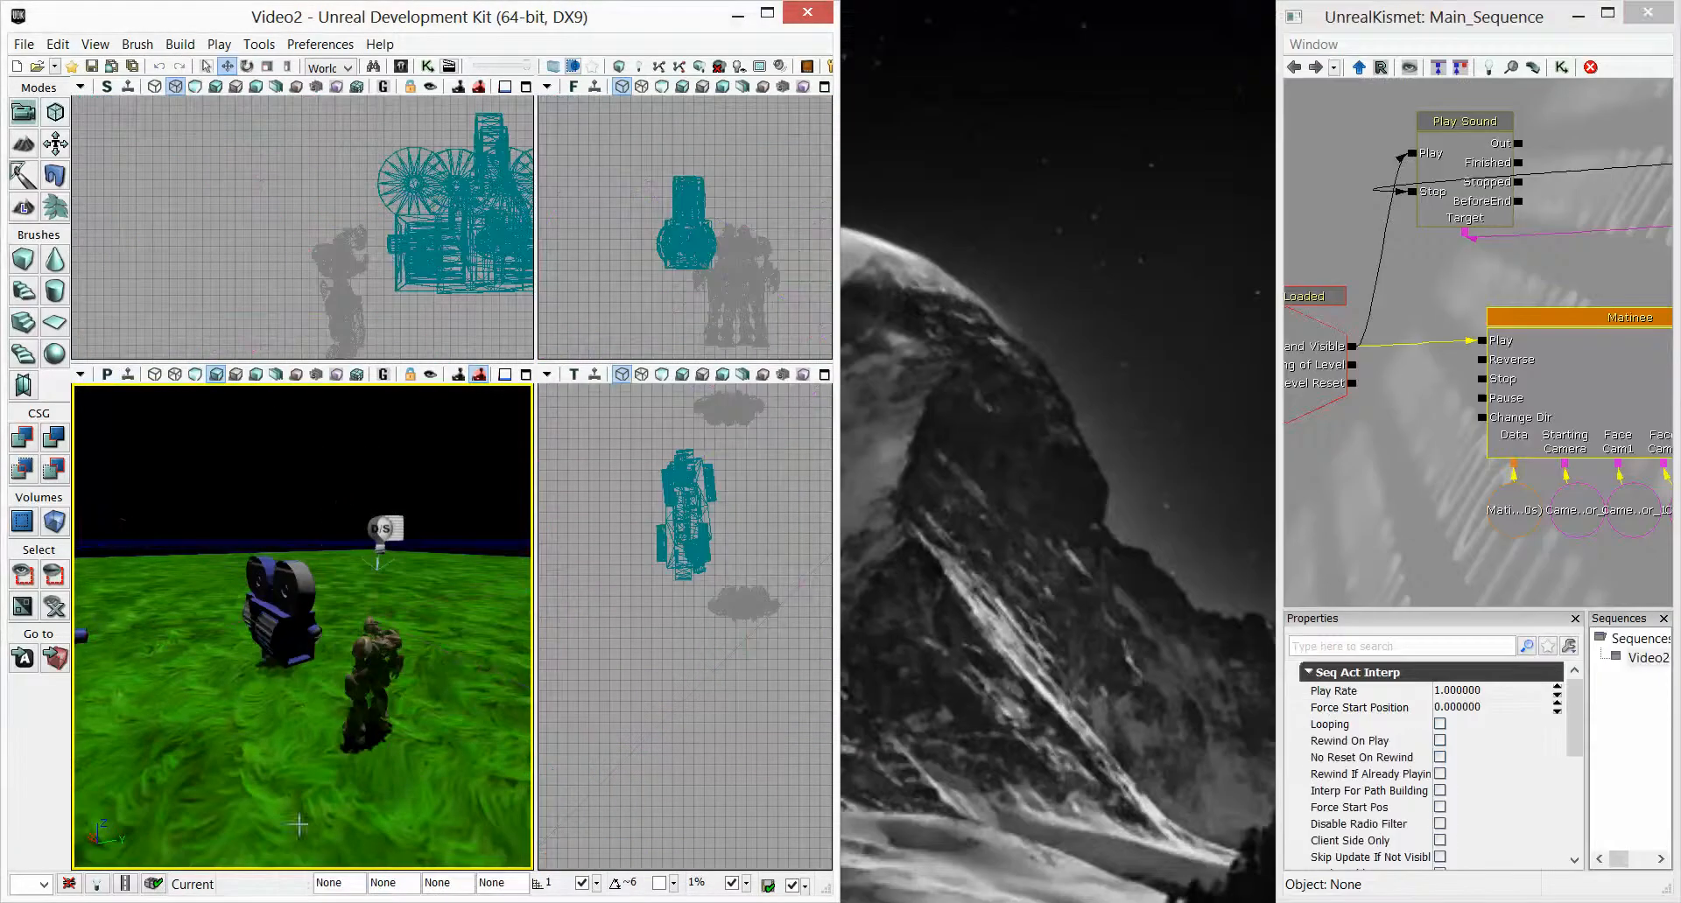
right_click(298, 812)
left_click(361, 794)
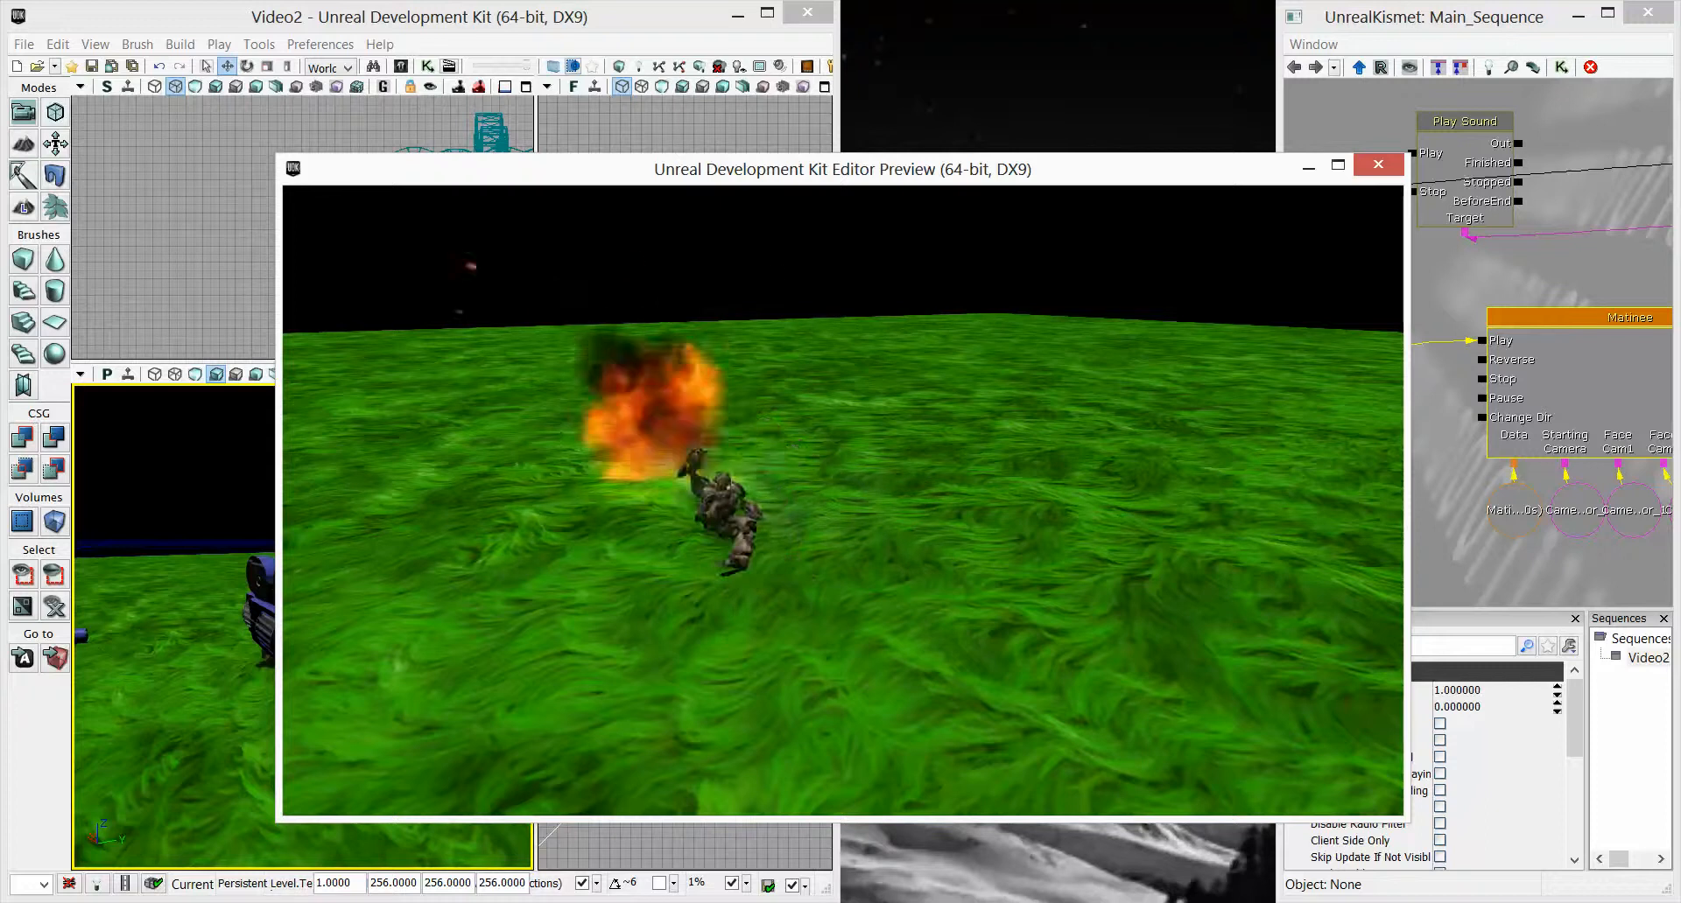
key("Escape")
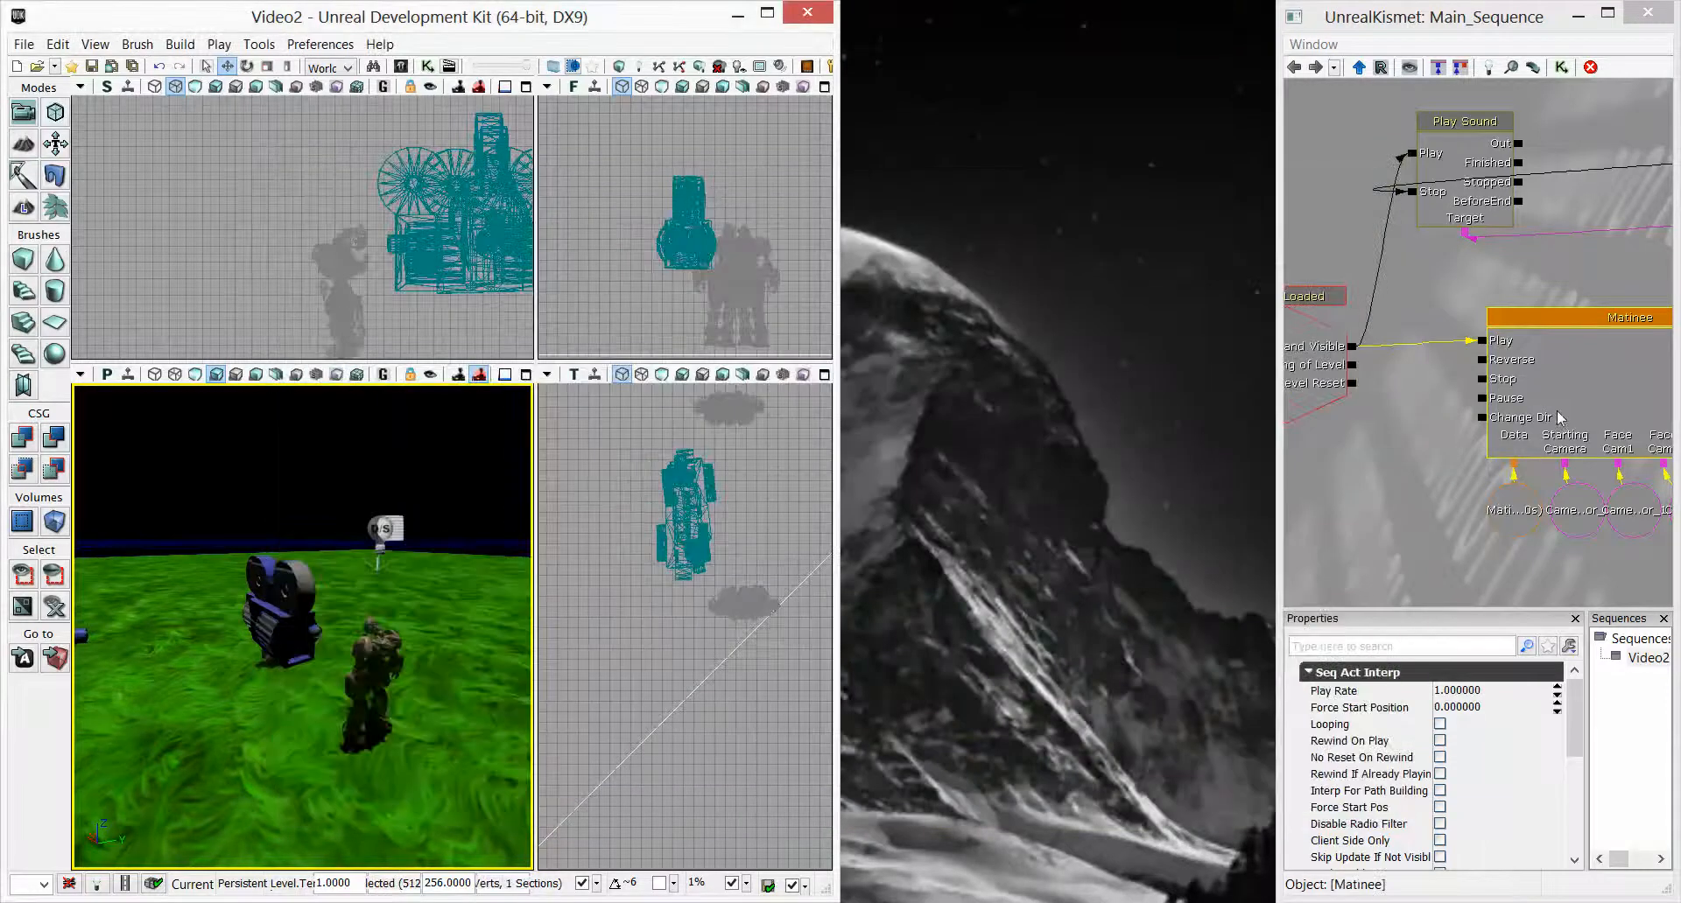
Reopen the Matinee sequence beside the level viewports and move Bot2's Death_Stinger animation key to 8 seconds
left_click_drag(1425, 14, 1679, 14)
double_click(1274, 312)
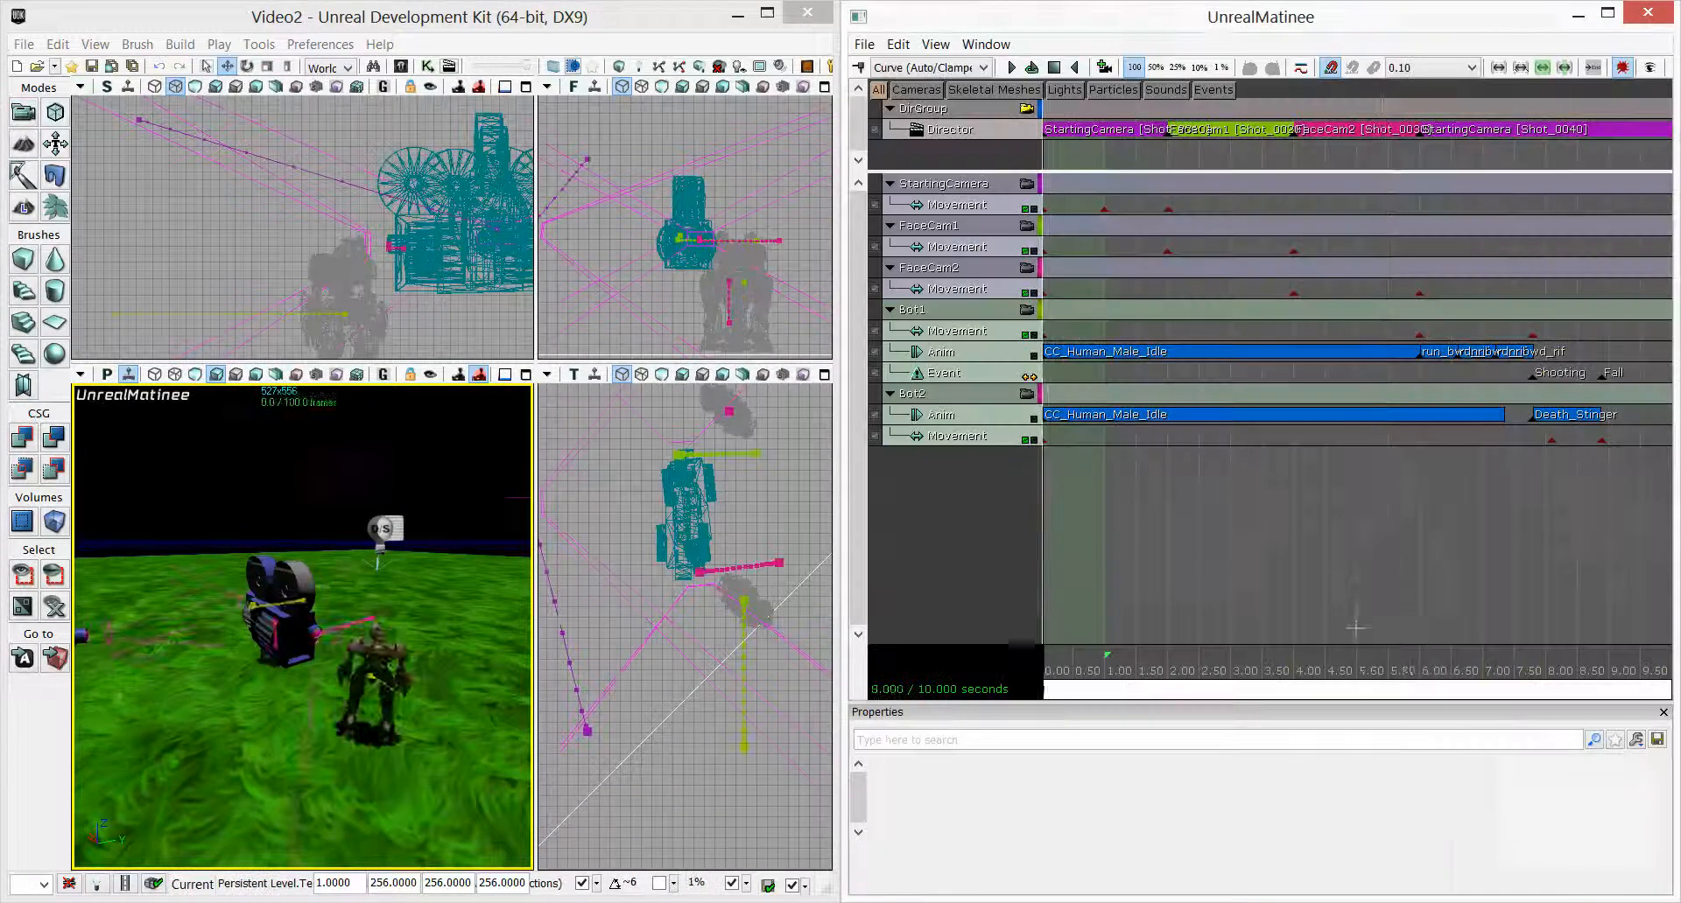
left_click(1382, 671)
left_click_drag(1407, 669, 1534, 670)
left_click(1532, 417)
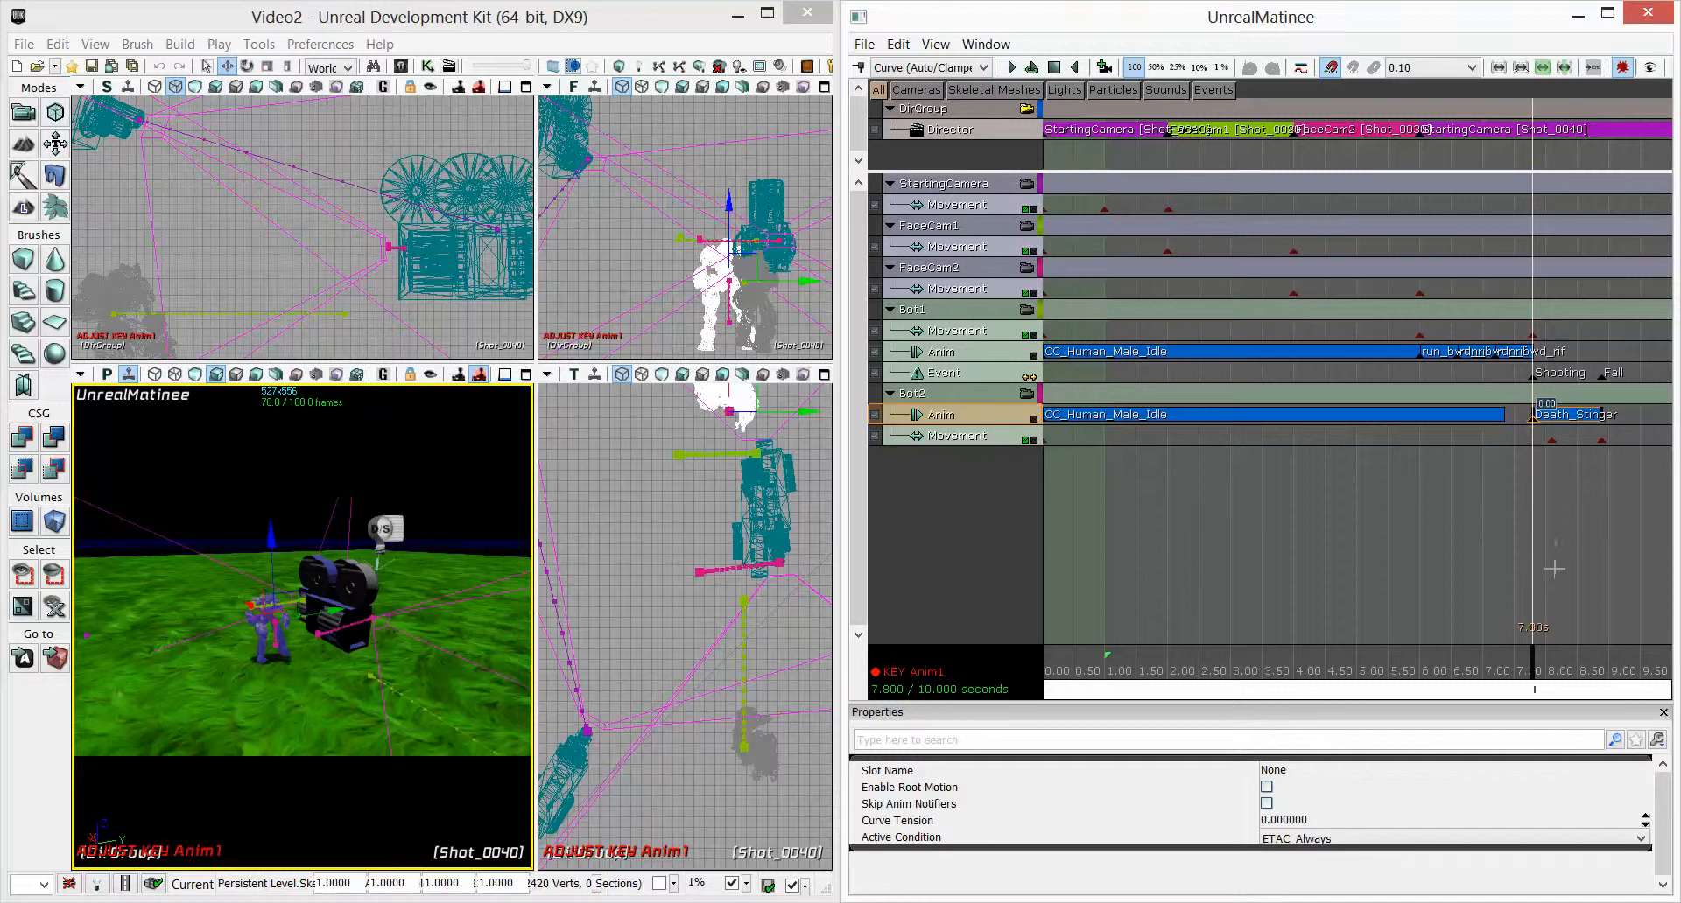
left_click_drag(1561, 626, 1559, 627, "ctrl")
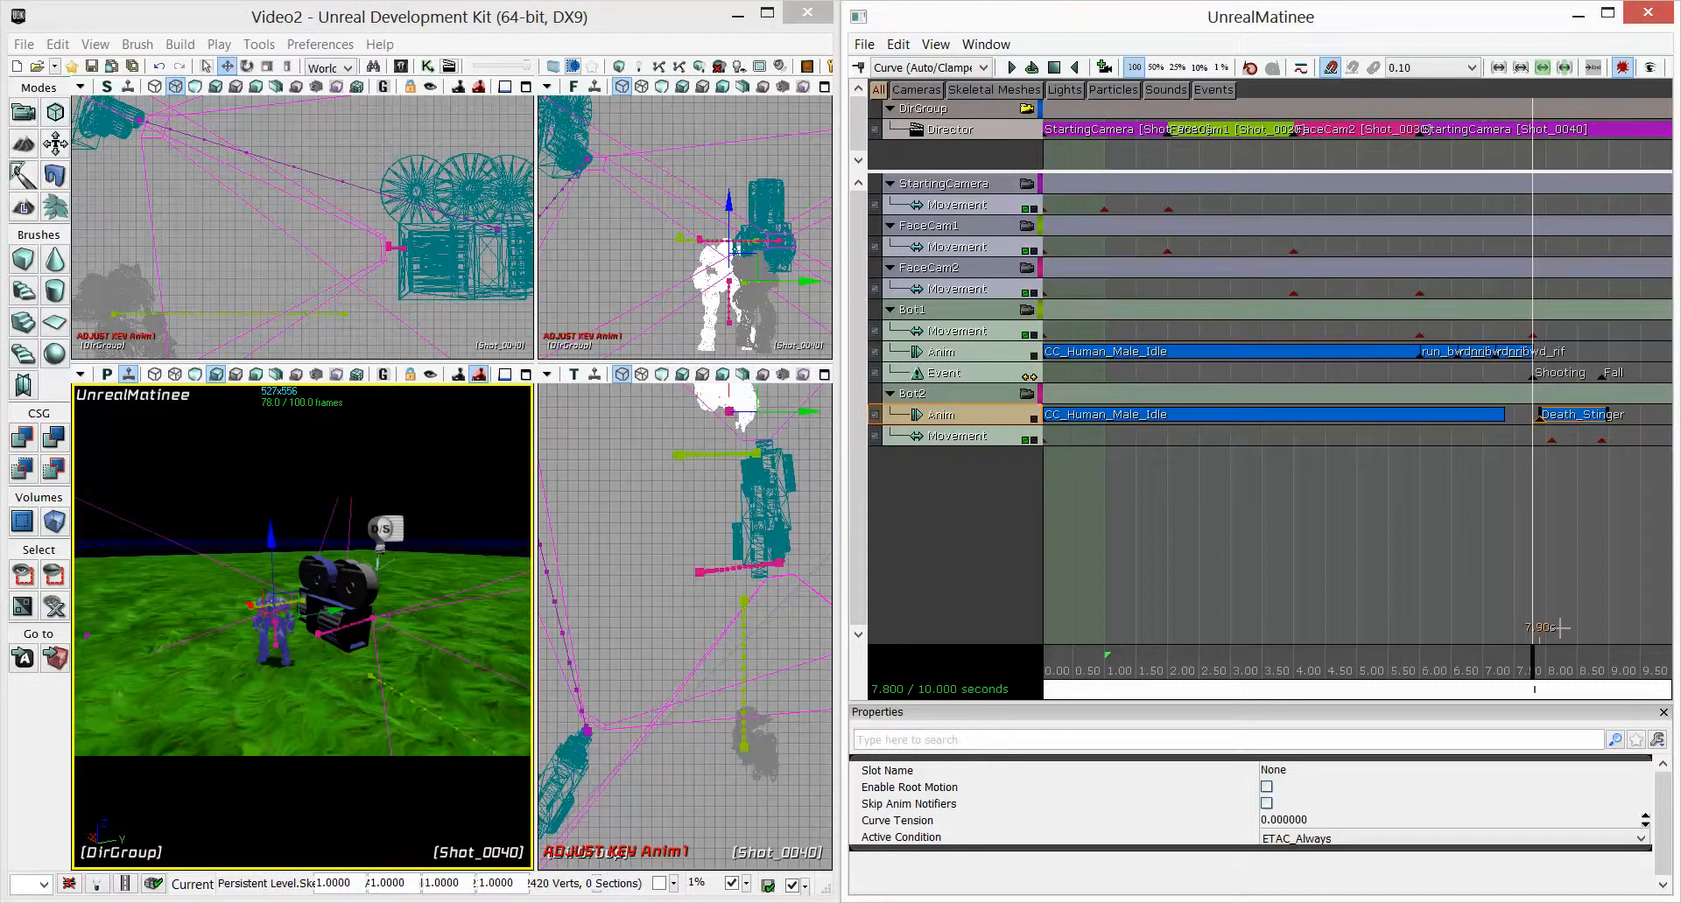
left_click_drag(1543, 668, 1551, 674, "ctrl")
Place Matinee beside Kismet and set the Dummy Weapon Fire action's weapon class to UTWeap_ShockRifle
left_click(1532, 376)
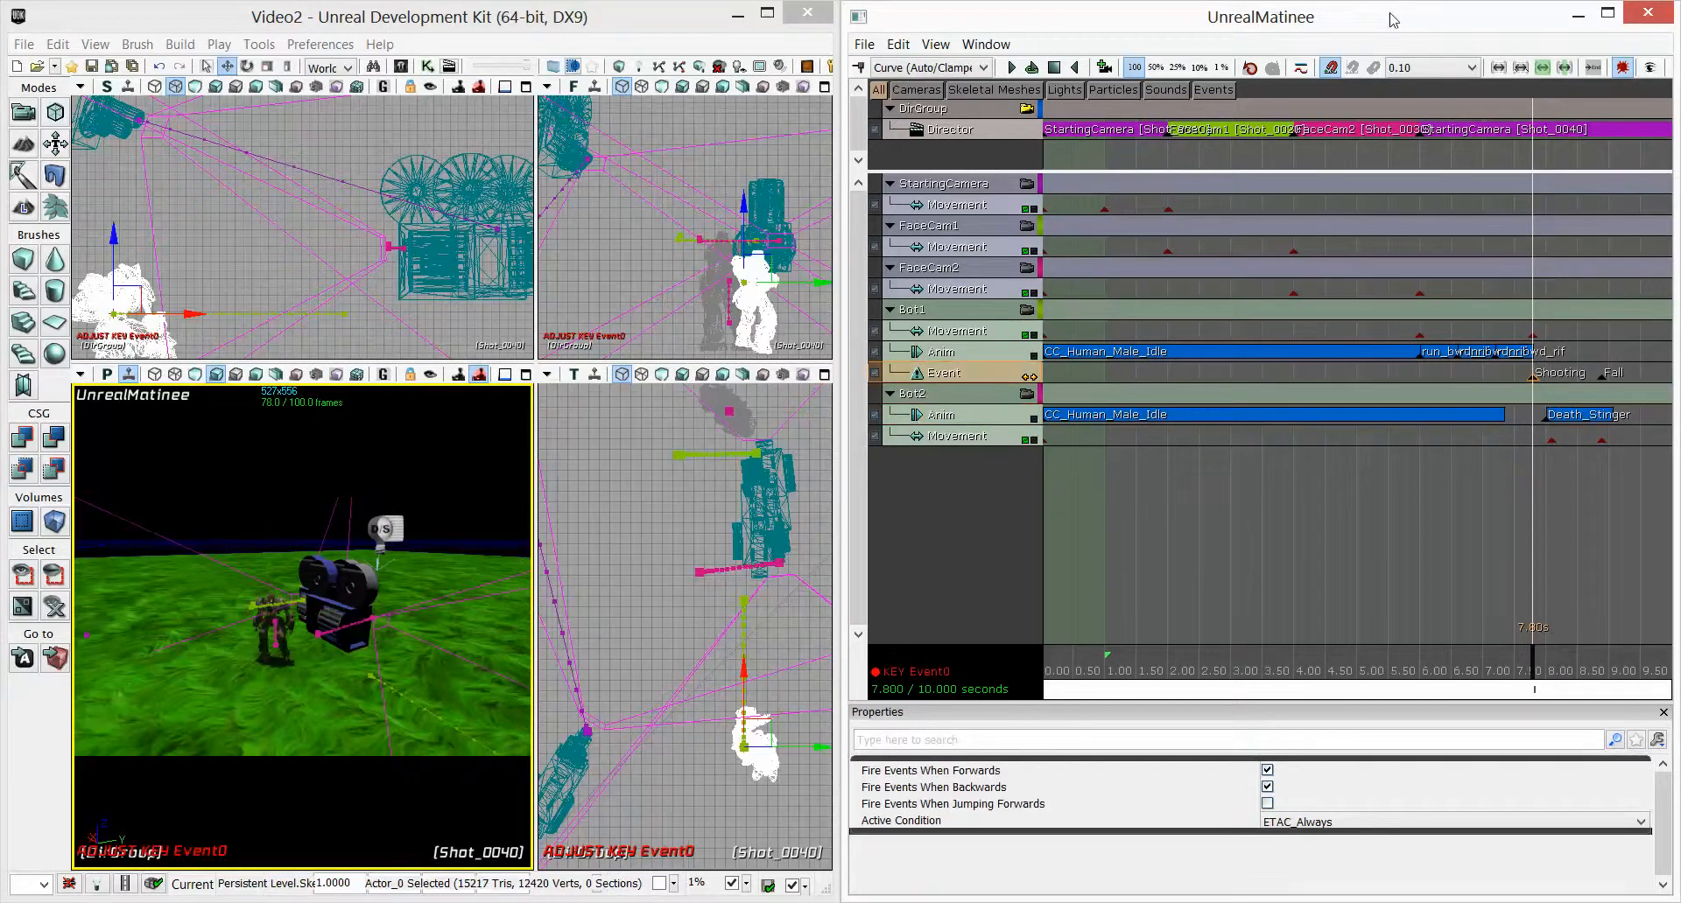
left_click_drag(1392, 19, 464, 77)
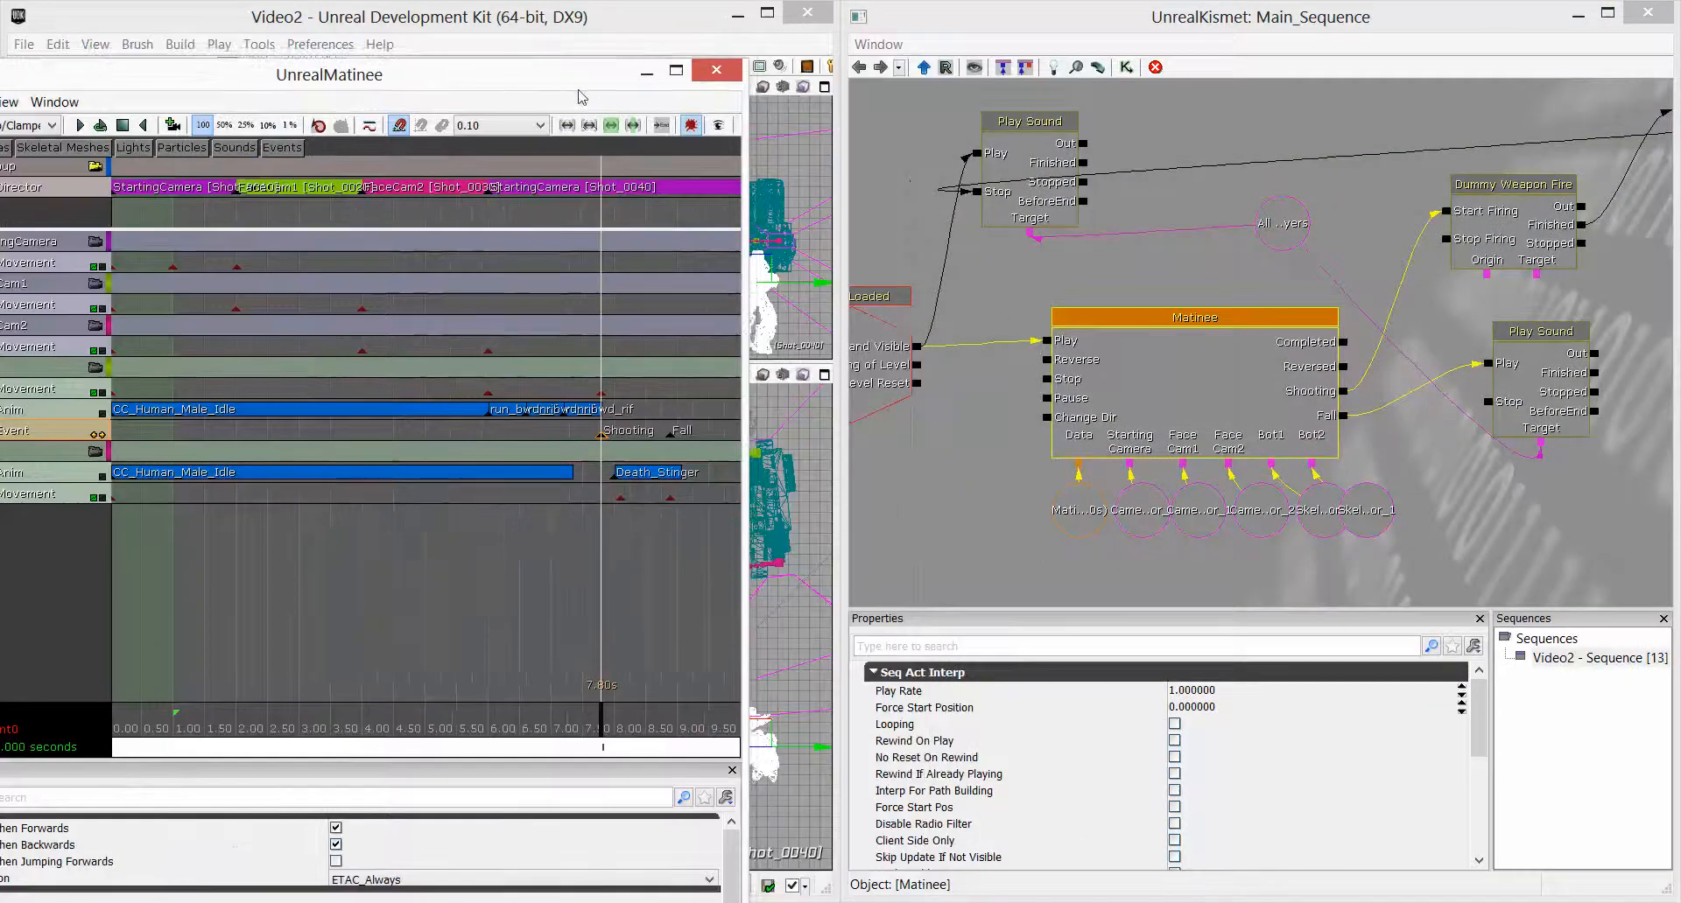
left_click_drag(580, 93, 1, 88)
left_click(1512, 185)
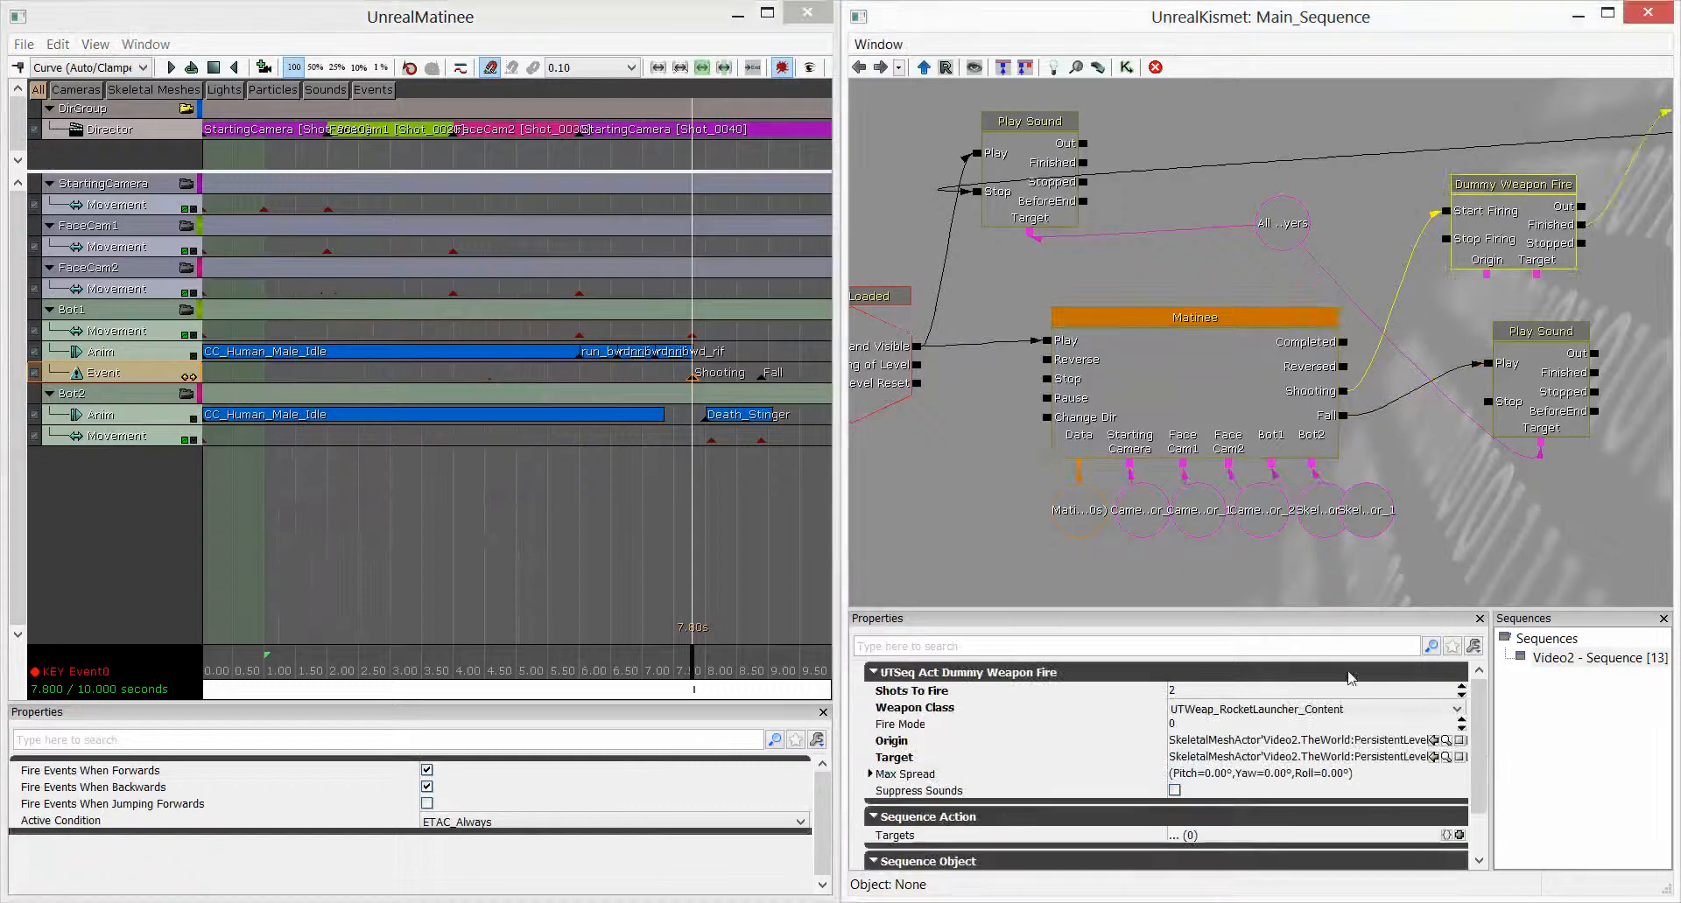
left_click(1384, 713)
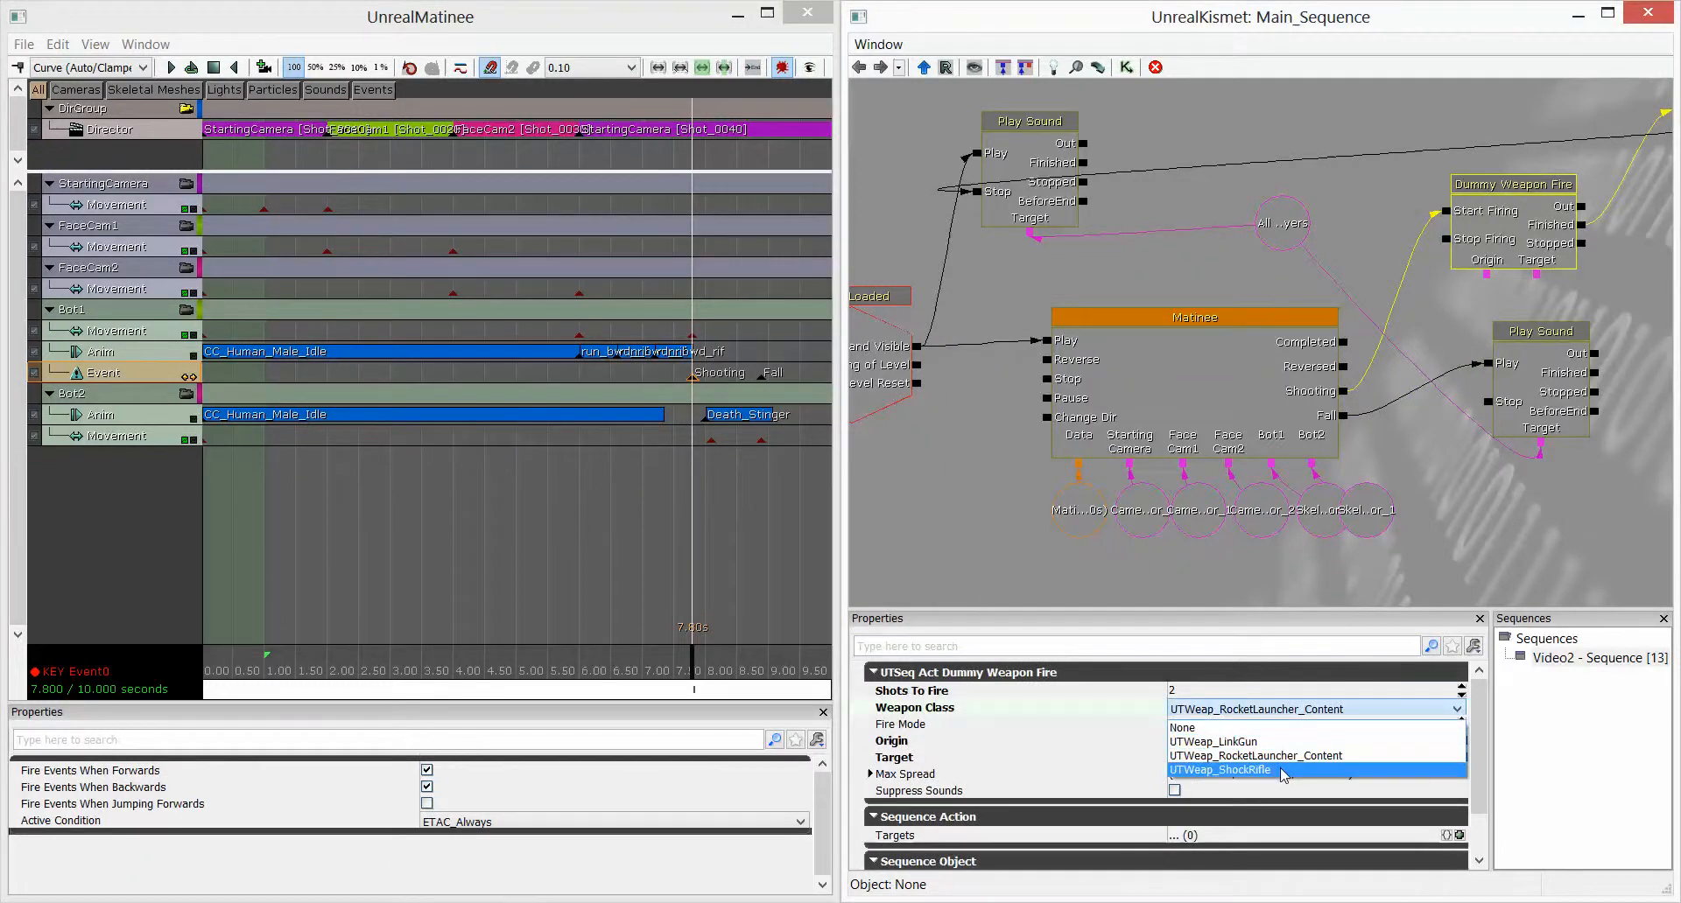
left_click(1277, 770)
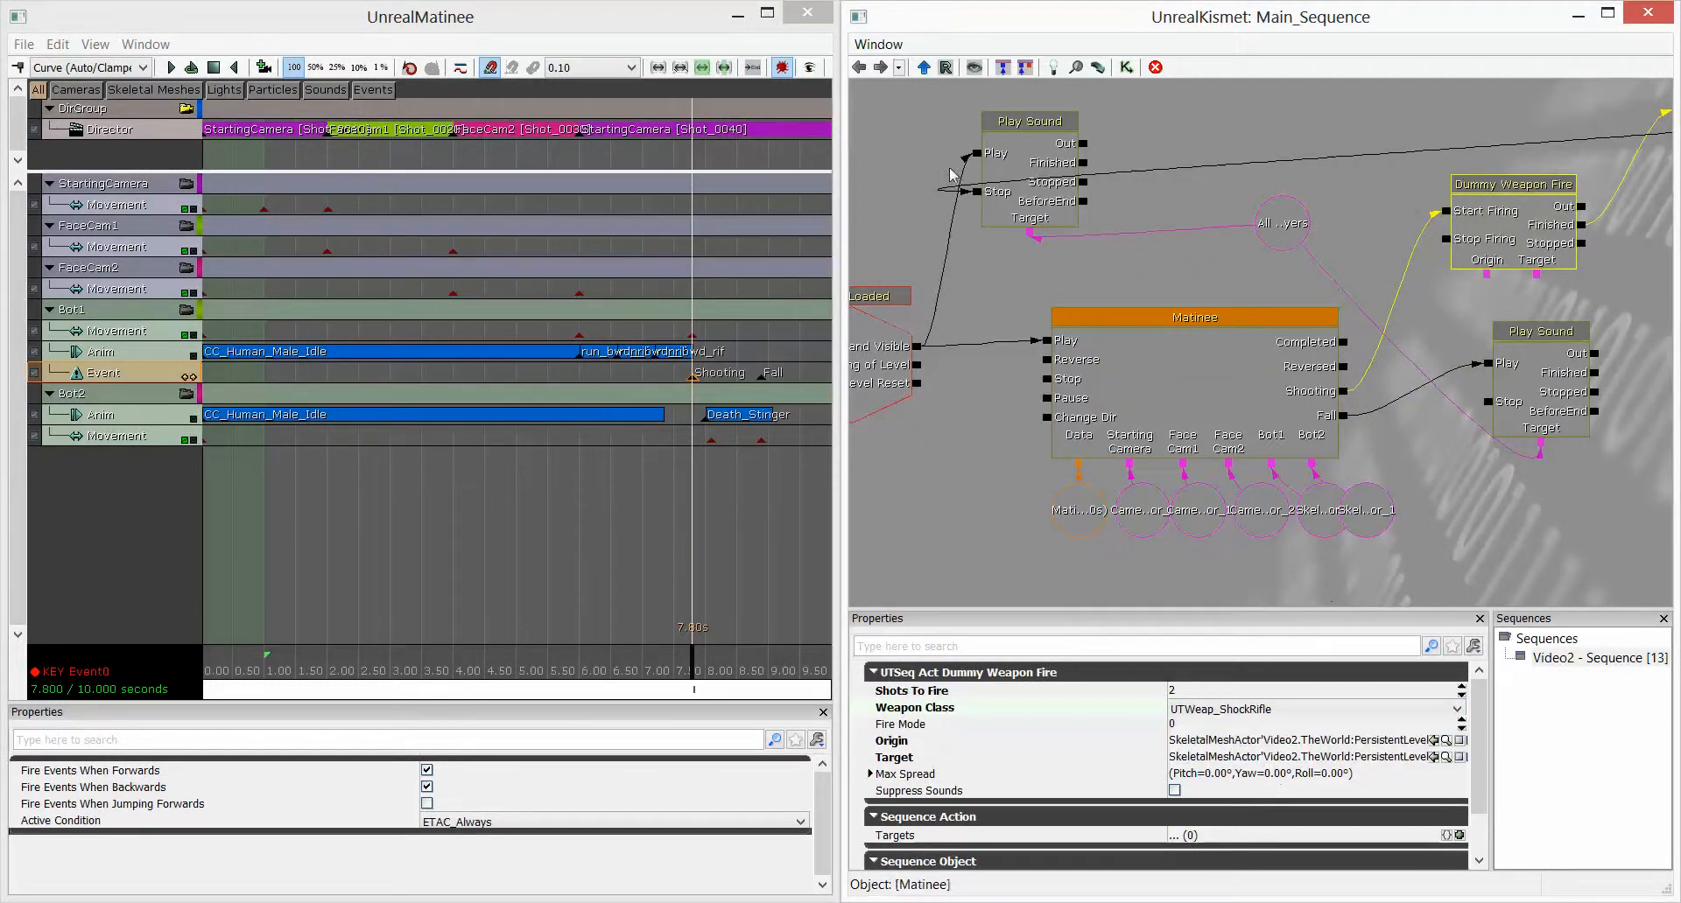
Move the Matinee window off the level viewports and close it, and preview the cutscene in-game with the new weapon class
left_click_drag(557, 26, 1676, 27)
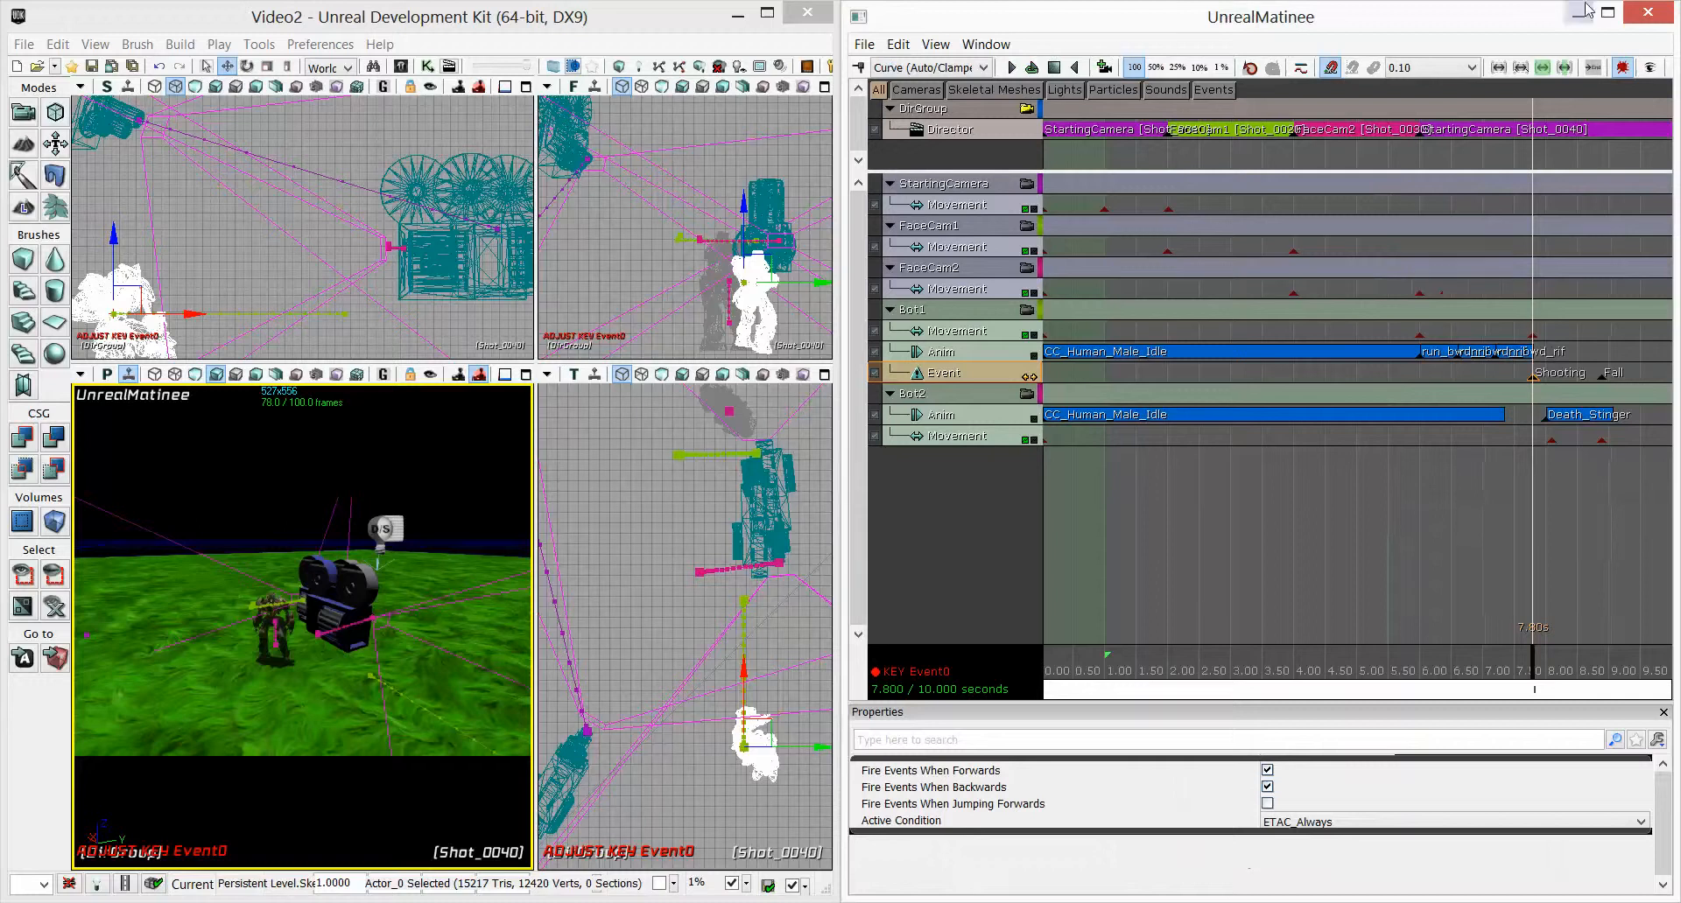
left_click(1647, 14)
right_click(297, 782)
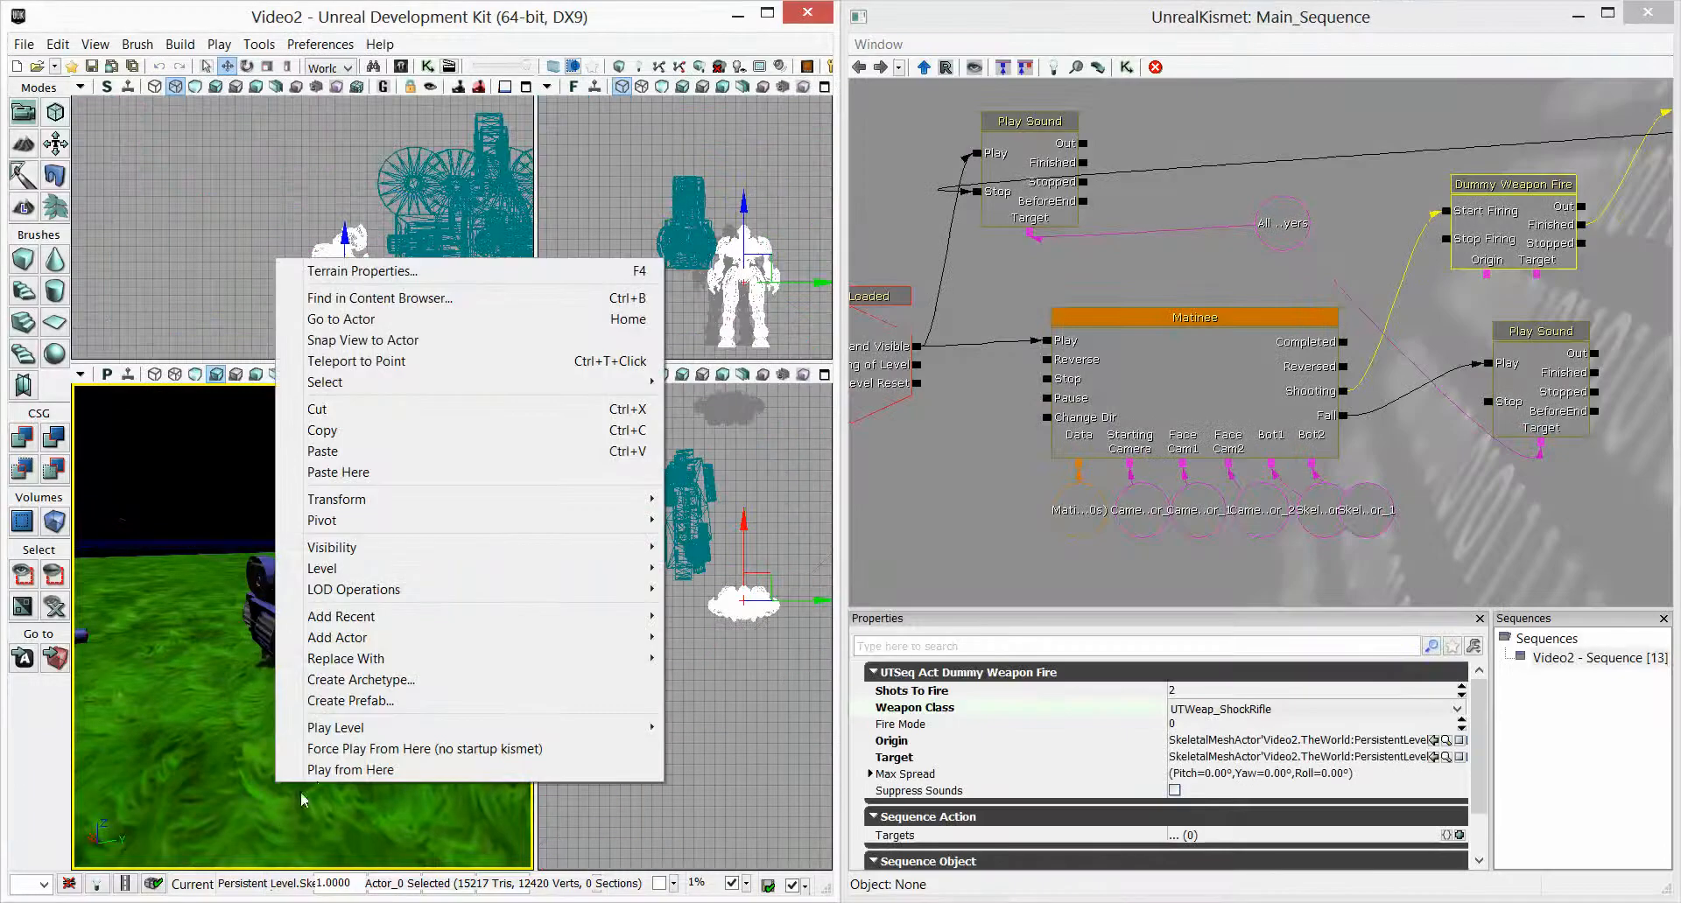
left_click(351, 769)
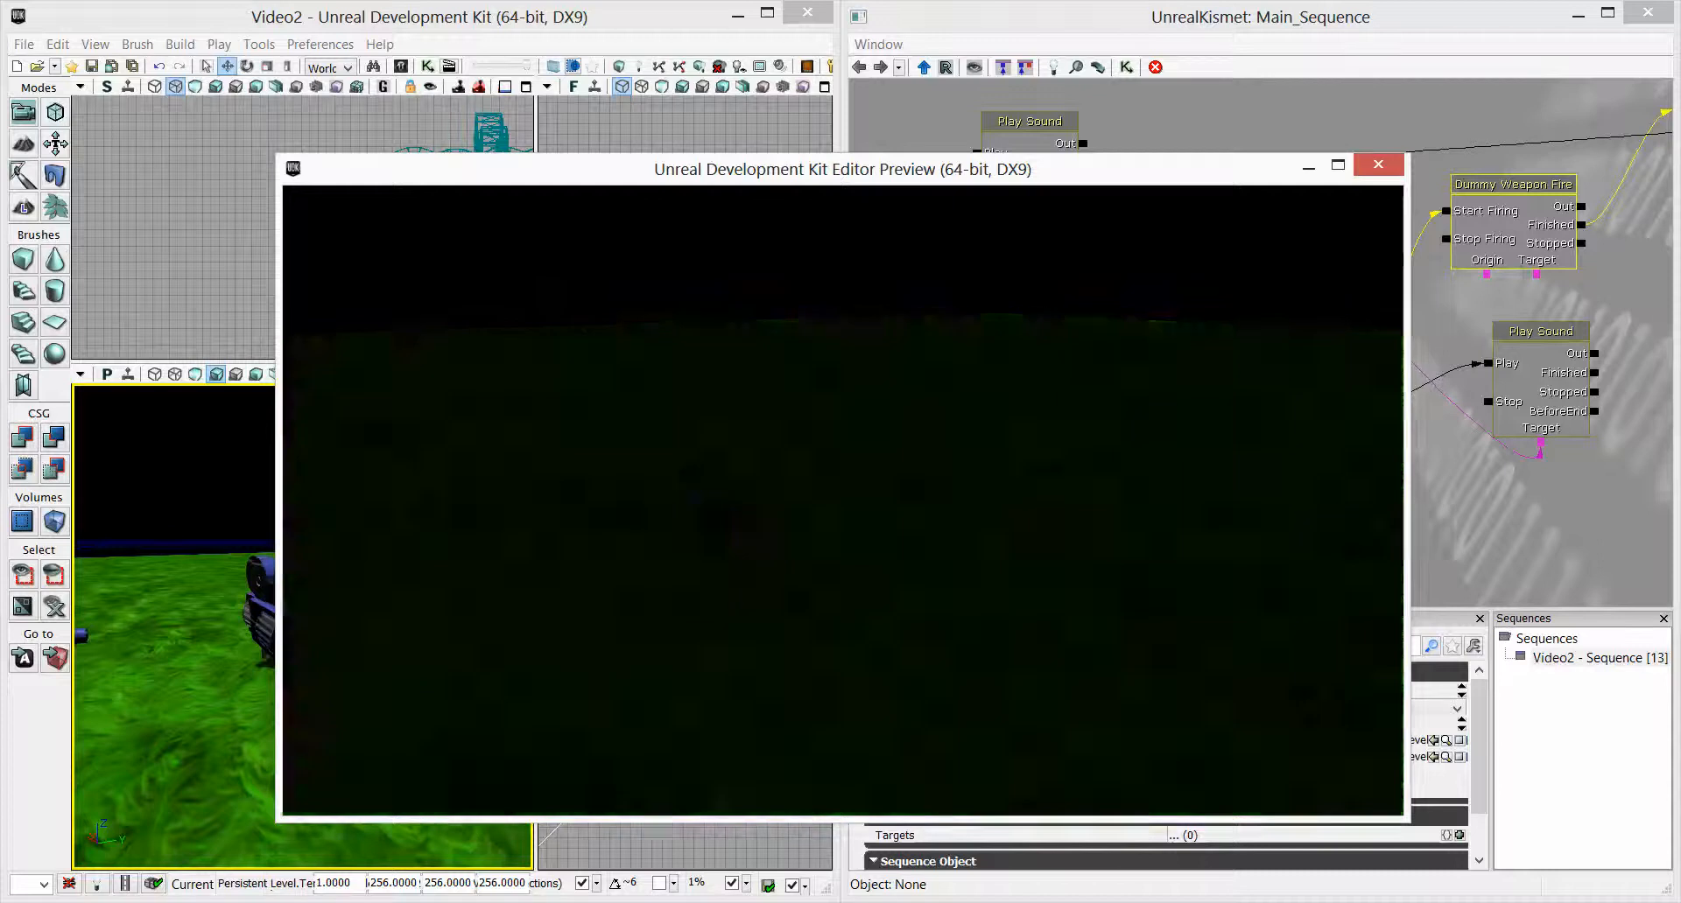
key("Escape")
Reopen the Matinee sequence and delay Bot2's Death_Stinger animation key to about 8.2 seconds
left_click(1220, 339)
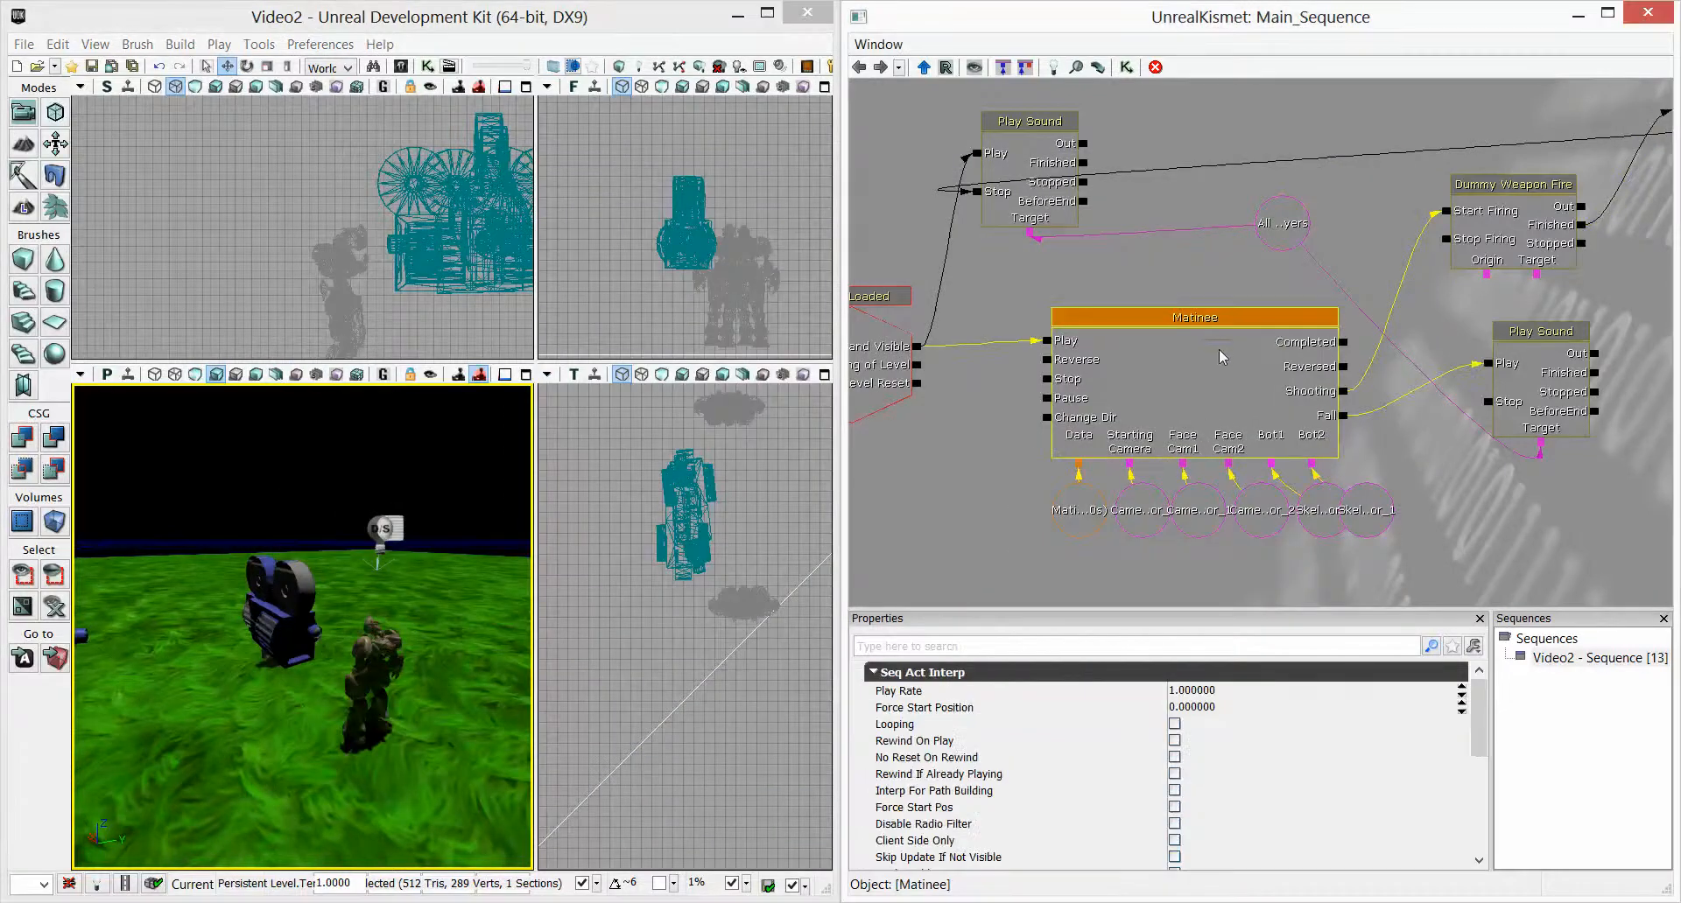
double_click(1213, 383)
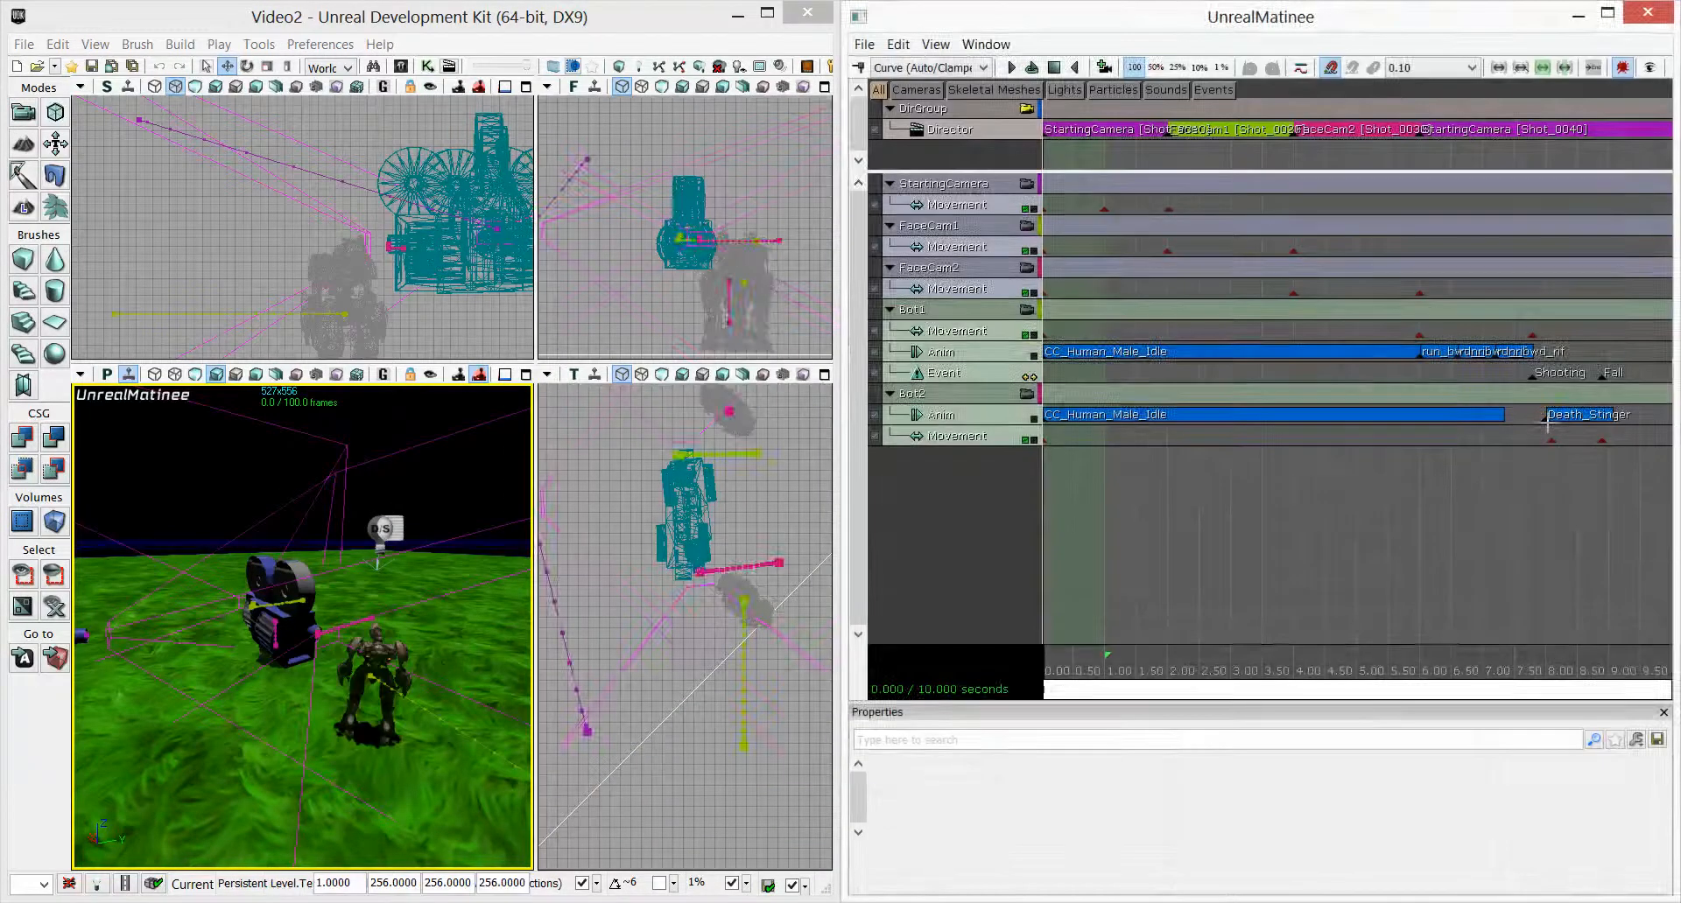
left_click(1547, 417)
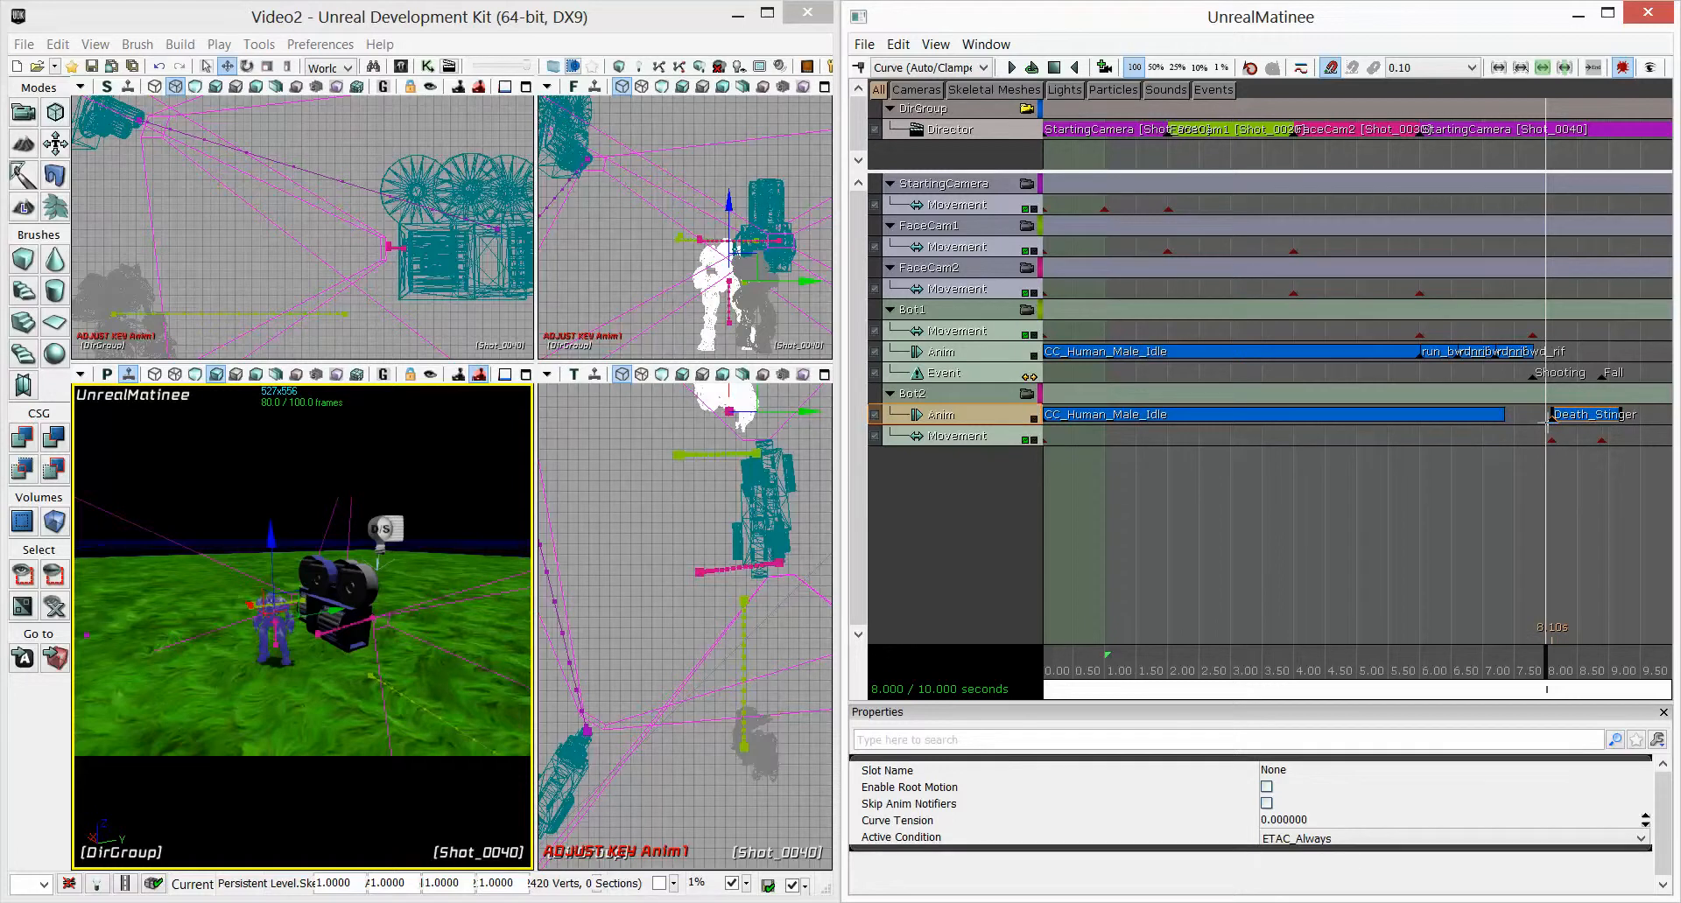
left_click_drag(1549, 531, 1554, 531, "ctrl")
Close Matinee and play the level in-game from the grass to check Bot2's death animation timing, ending the preview
left_click(1663, 11)
right_click(291, 786)
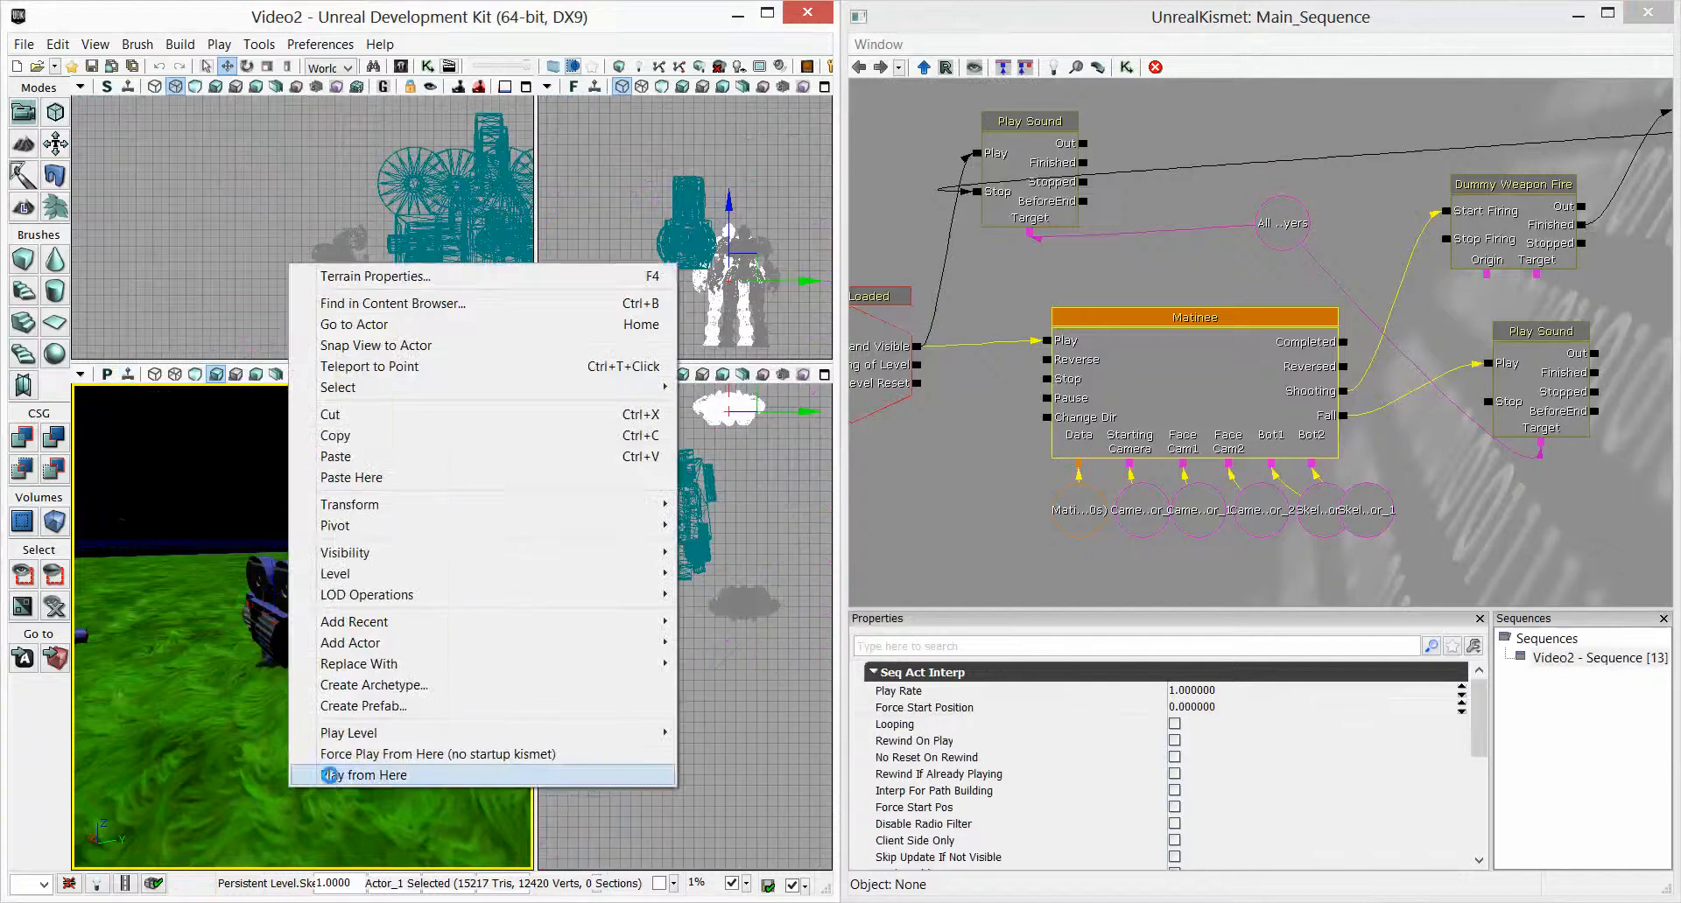
left_click(330, 775)
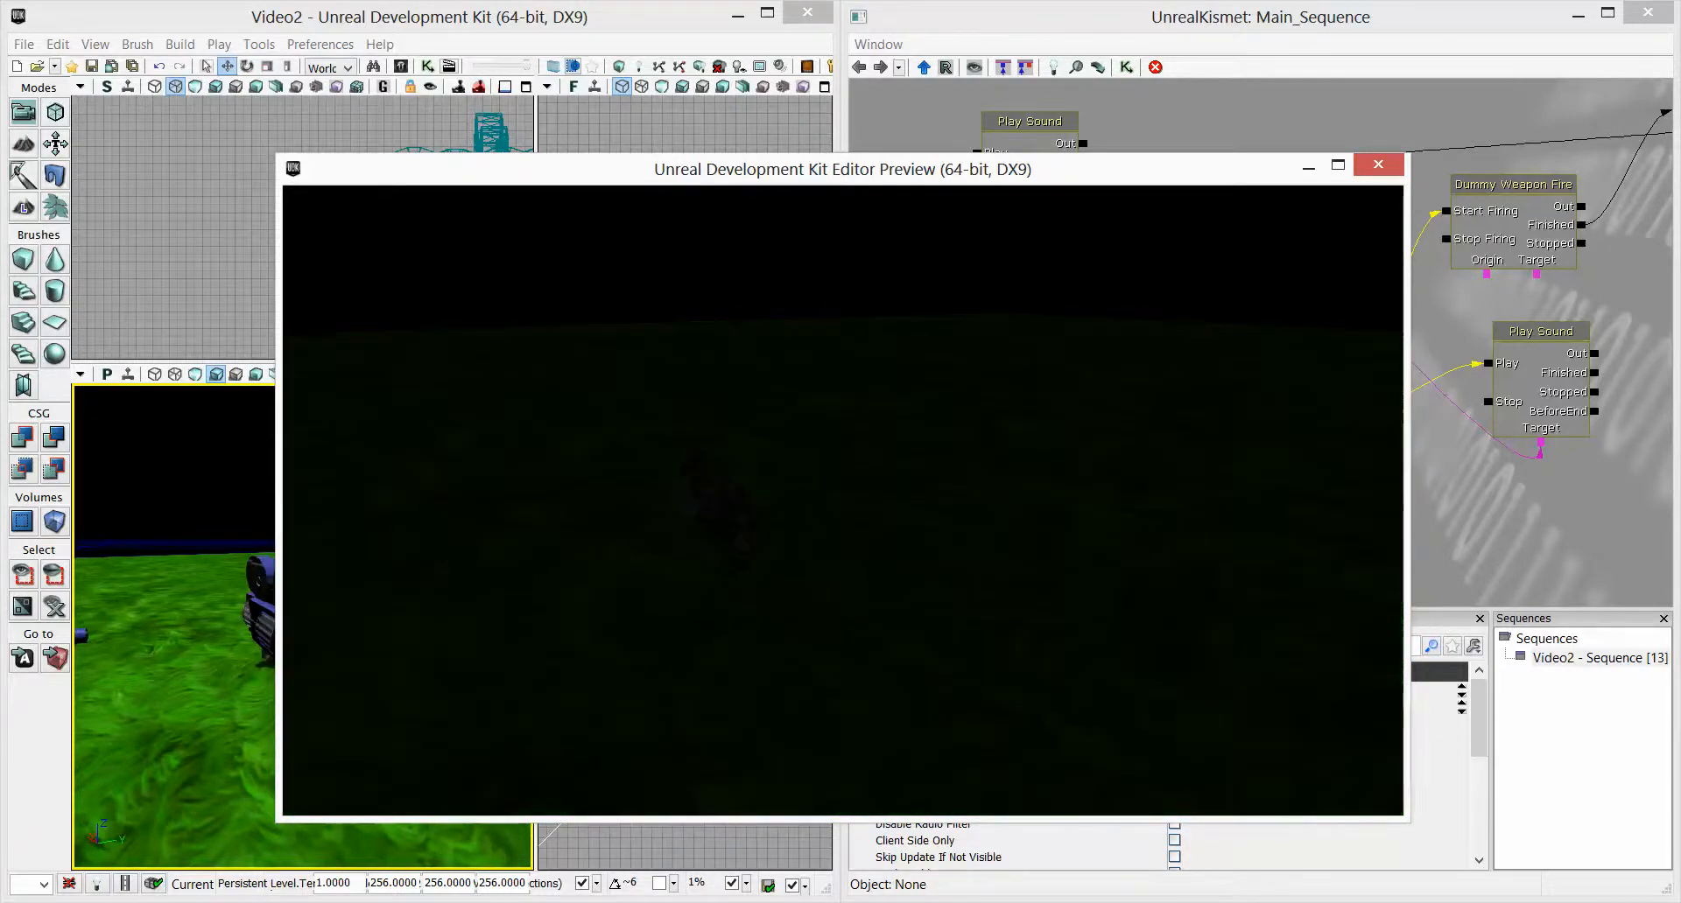
key("Escape")
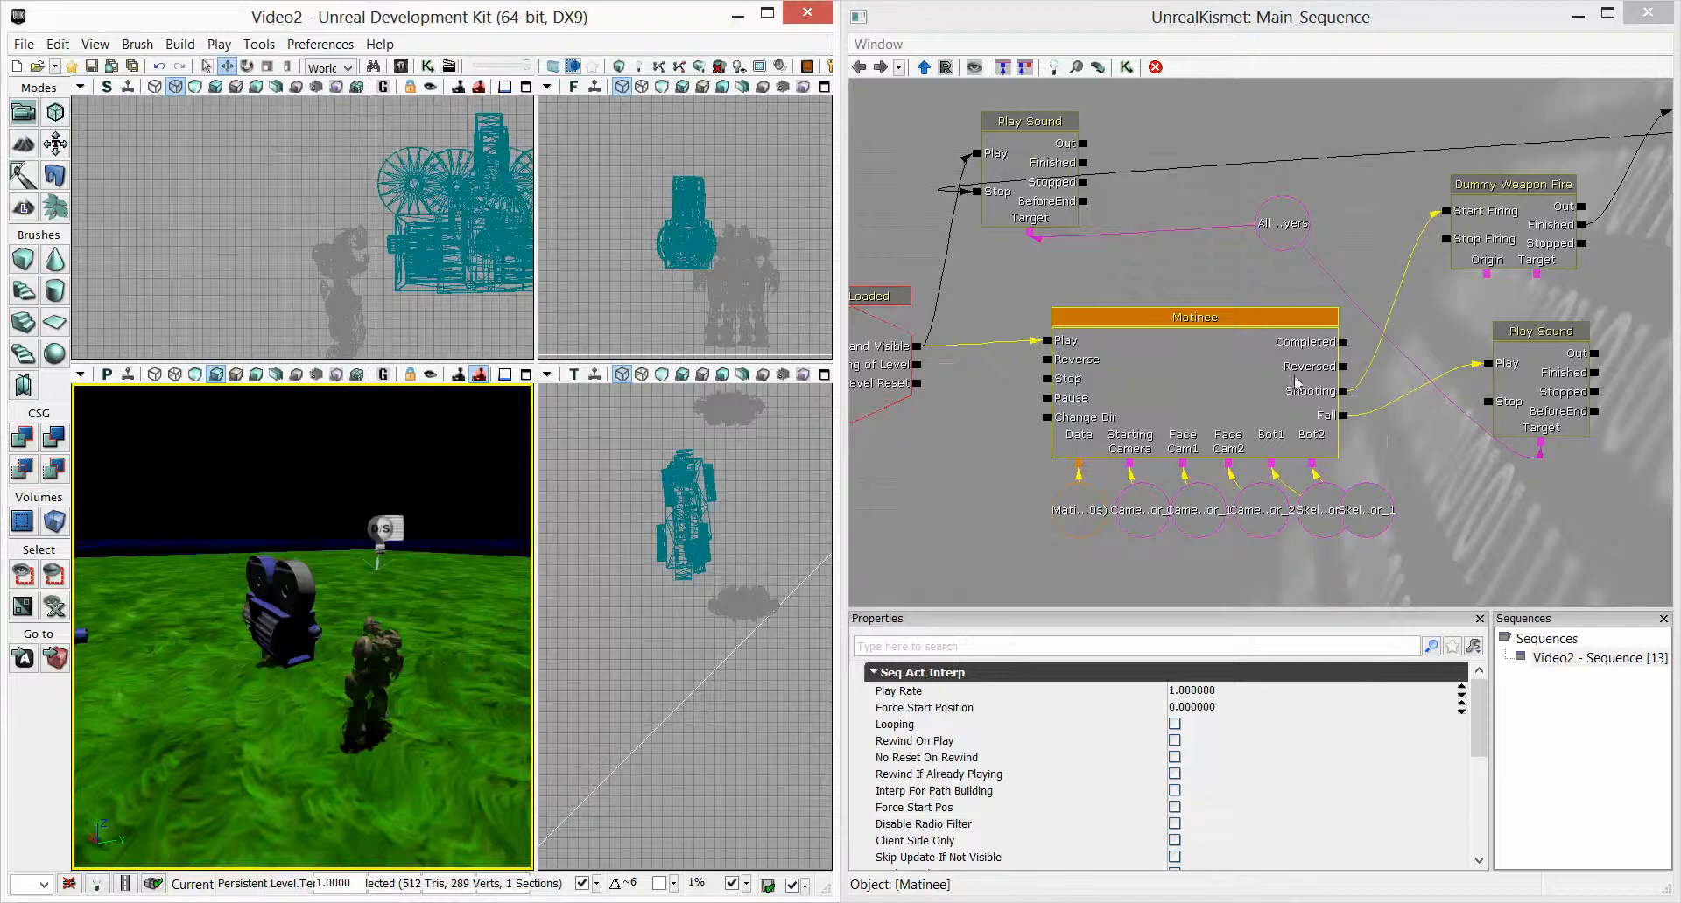
Reopen the Matinee sequence and delay all FaceCam1, FaceCam2, Bot1 and Bot2 keys after the initial ones so they start at 2.40 seconds
double_click(1208, 373)
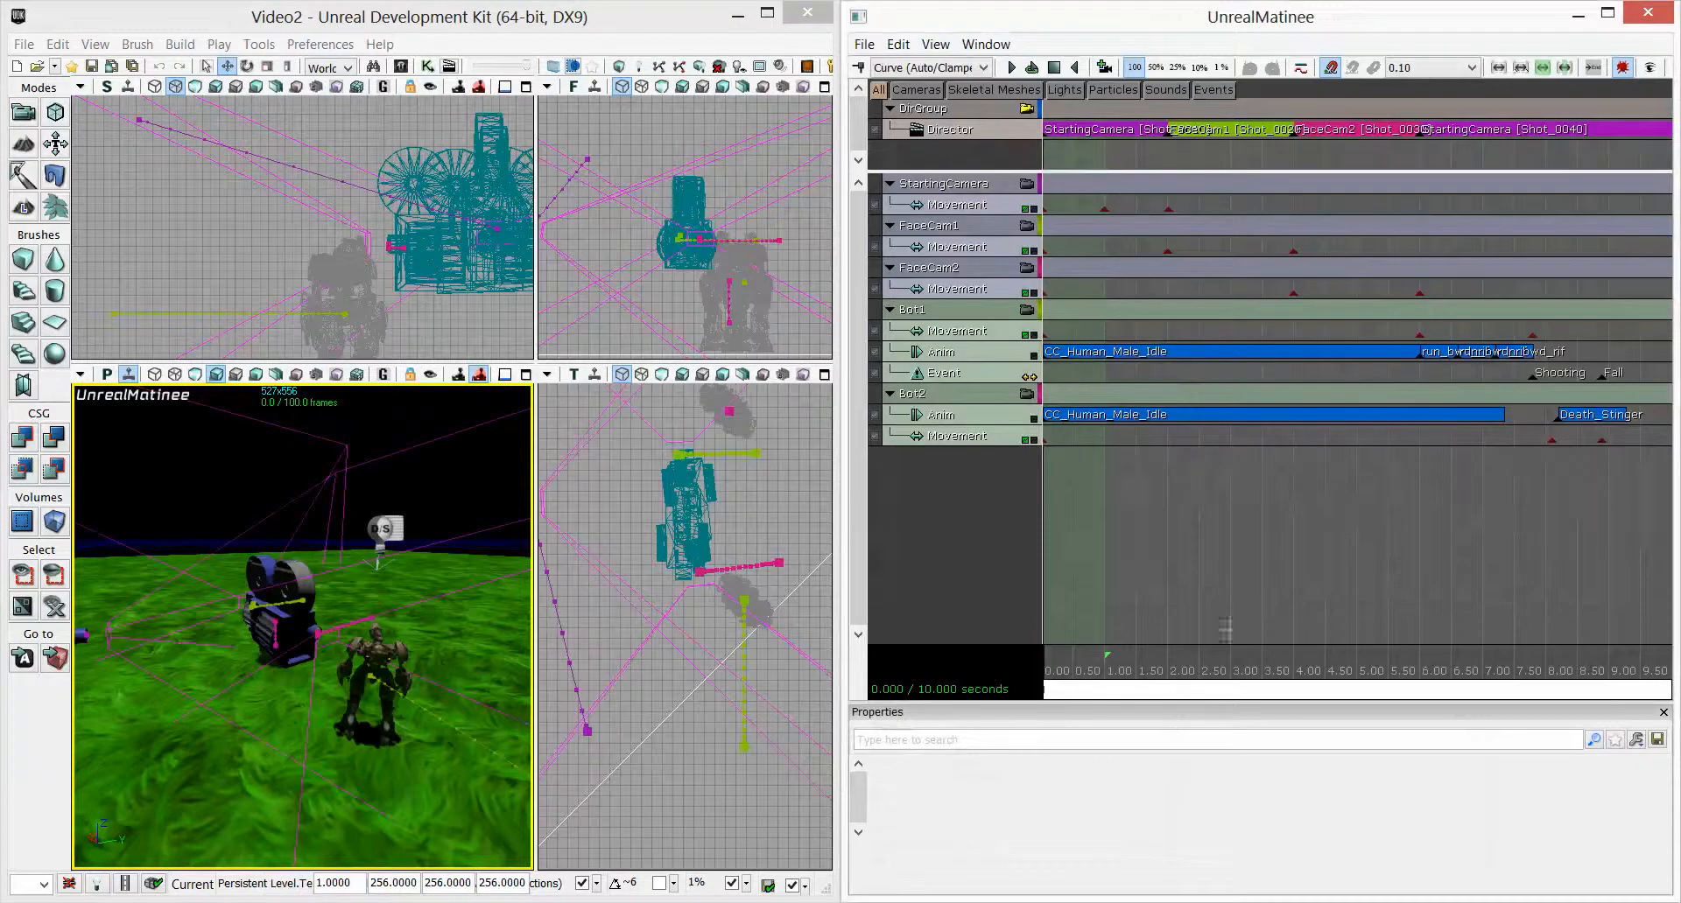
left_click_drag(1107, 674, 1297, 671)
scroll(1488, 527, "down", 5)
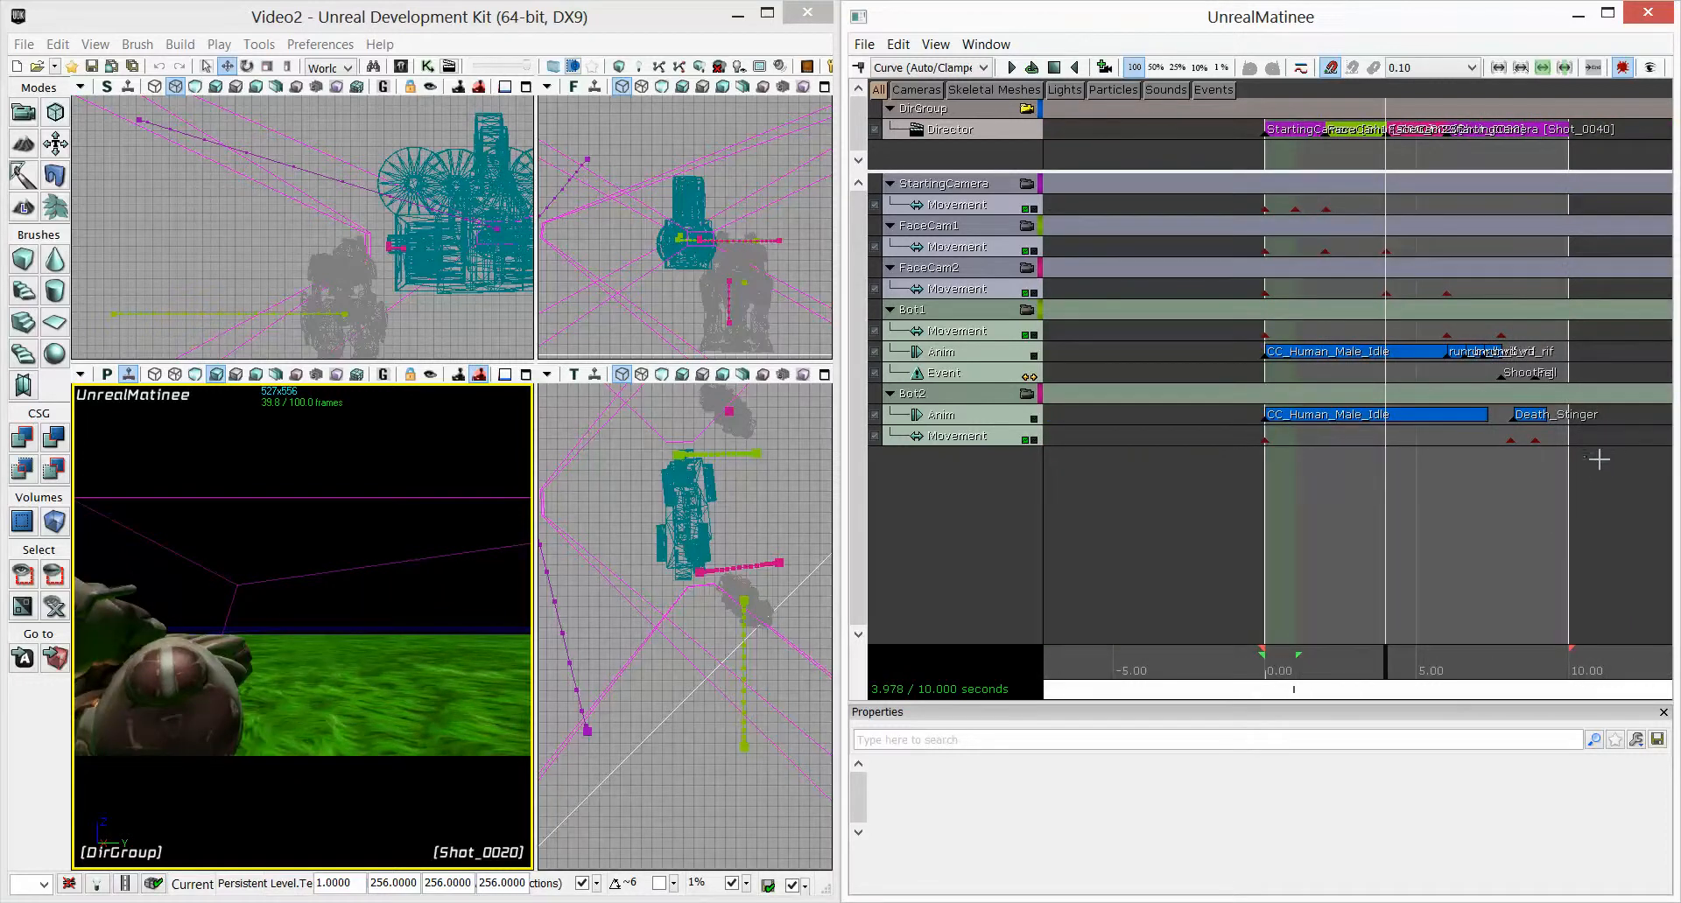
left_click_drag(1387, 207, 1304, 169, "ctrl+alt")
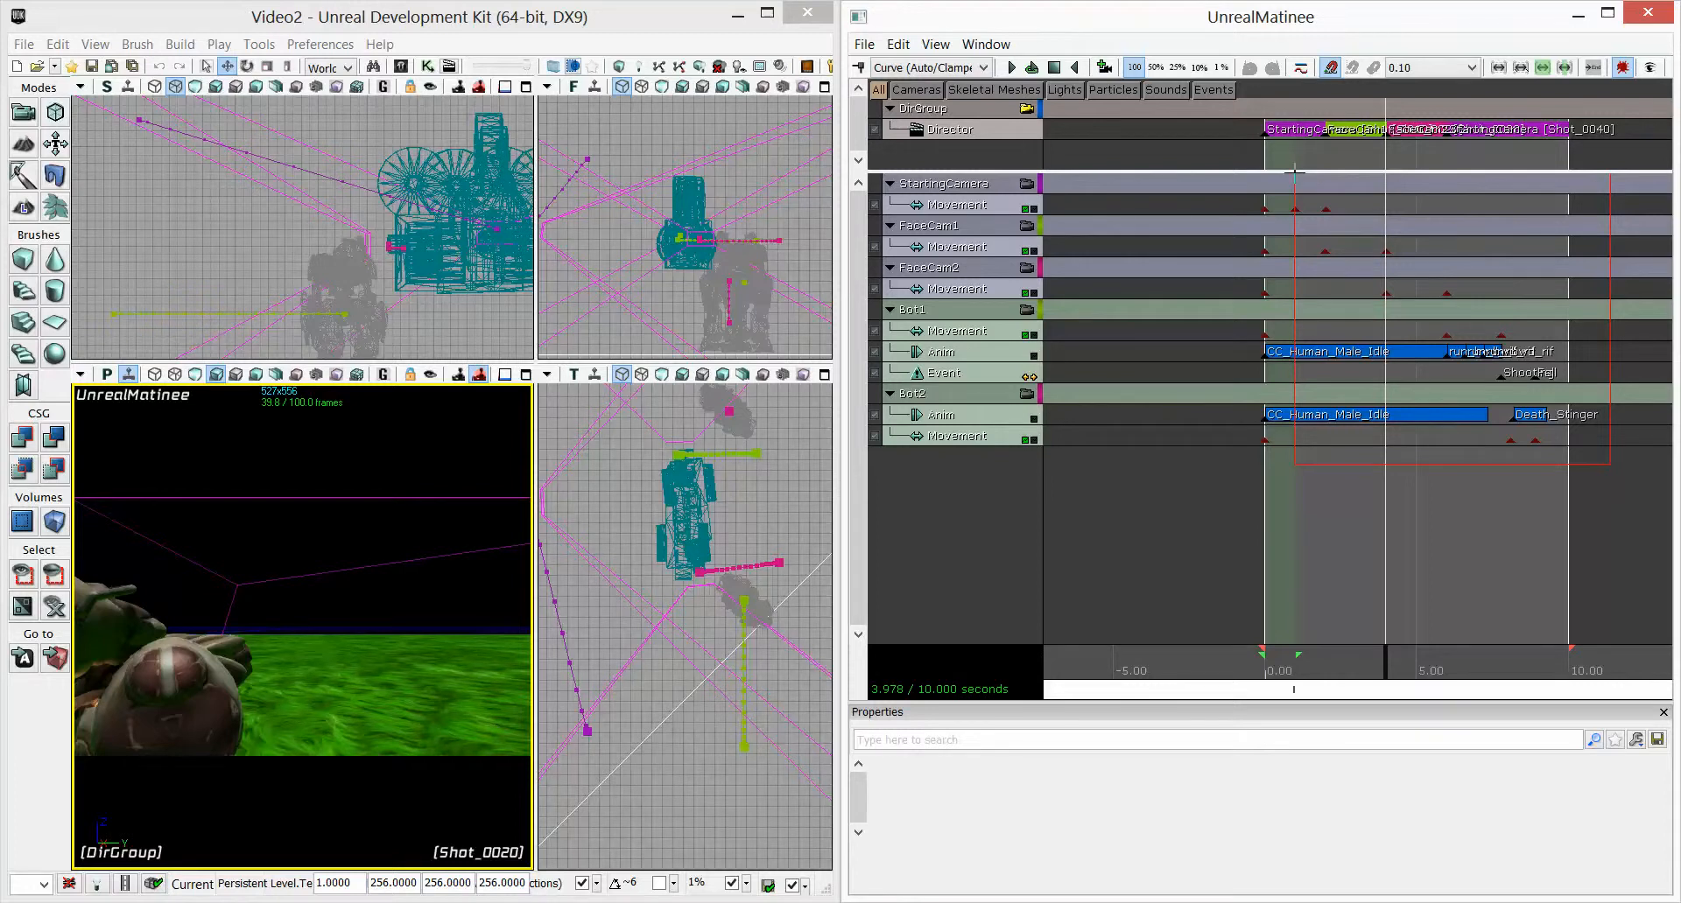
left_click_drag(1307, 167, 1323, 238, "ctrl+alt")
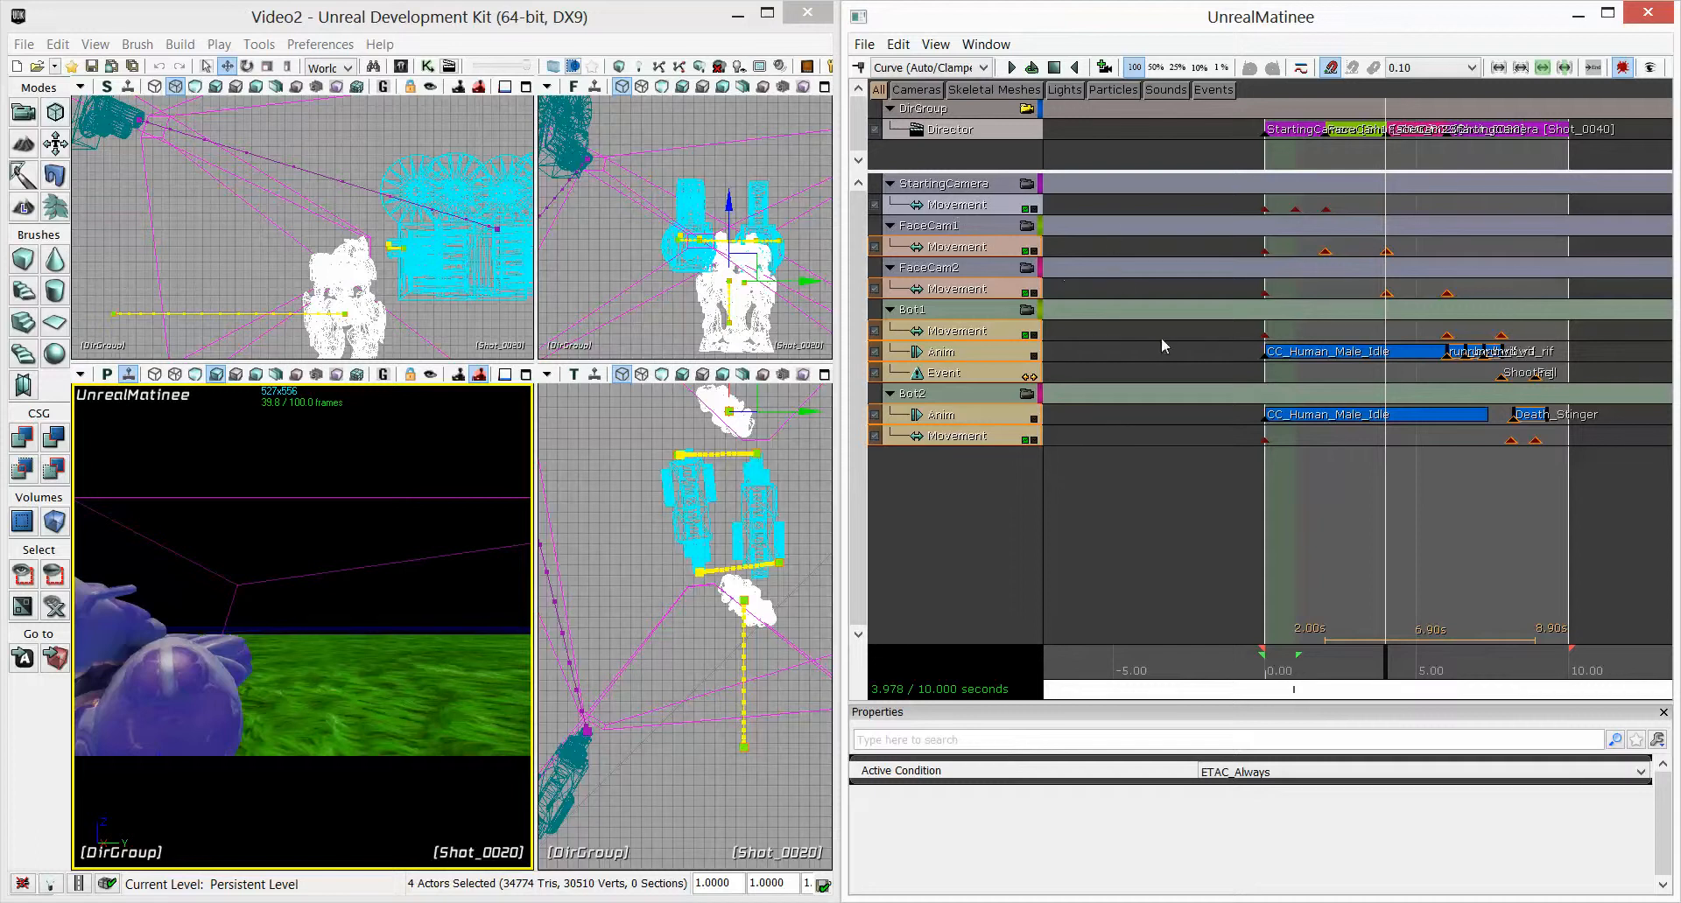
key("Right")
key("Right")
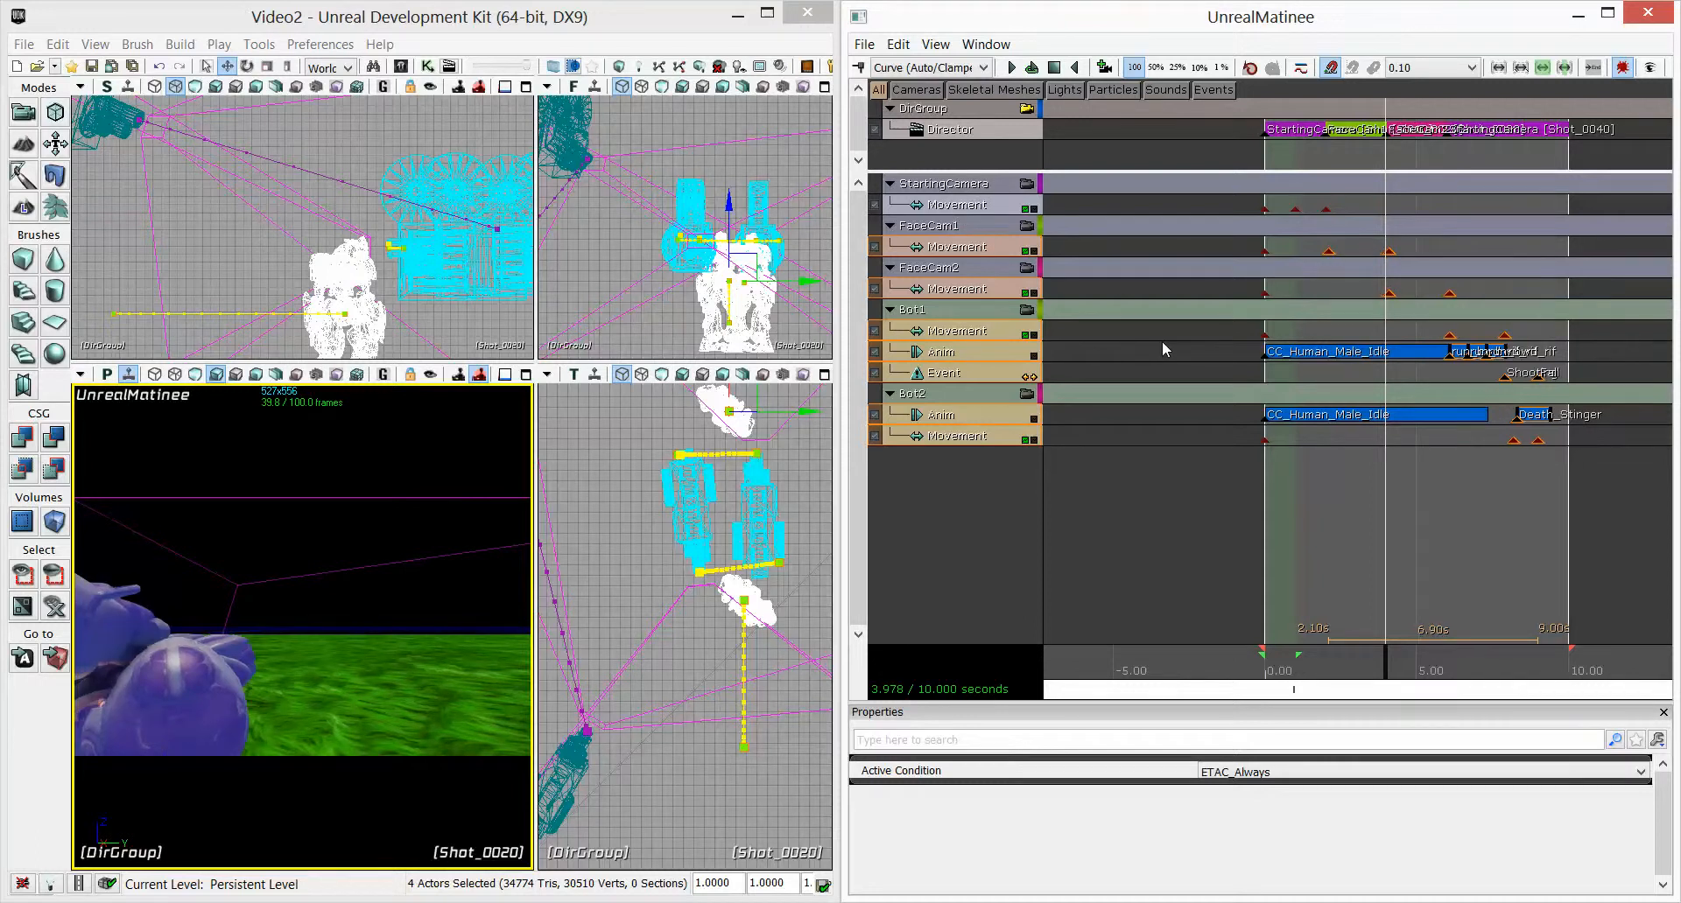
key("Right")
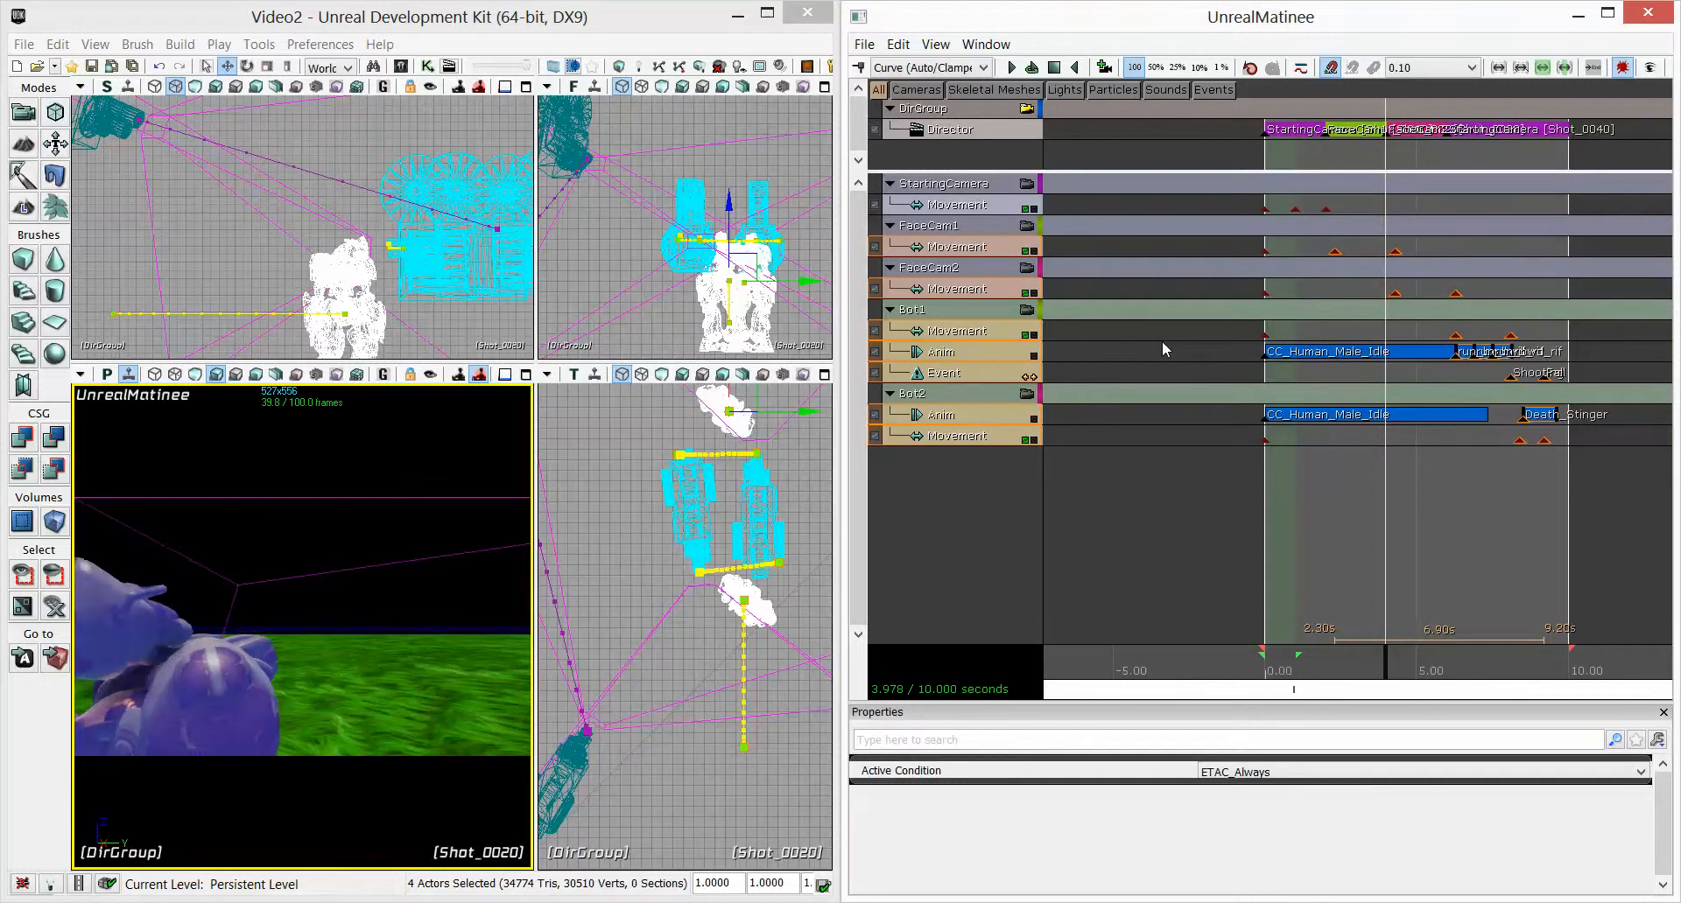
key("Right")
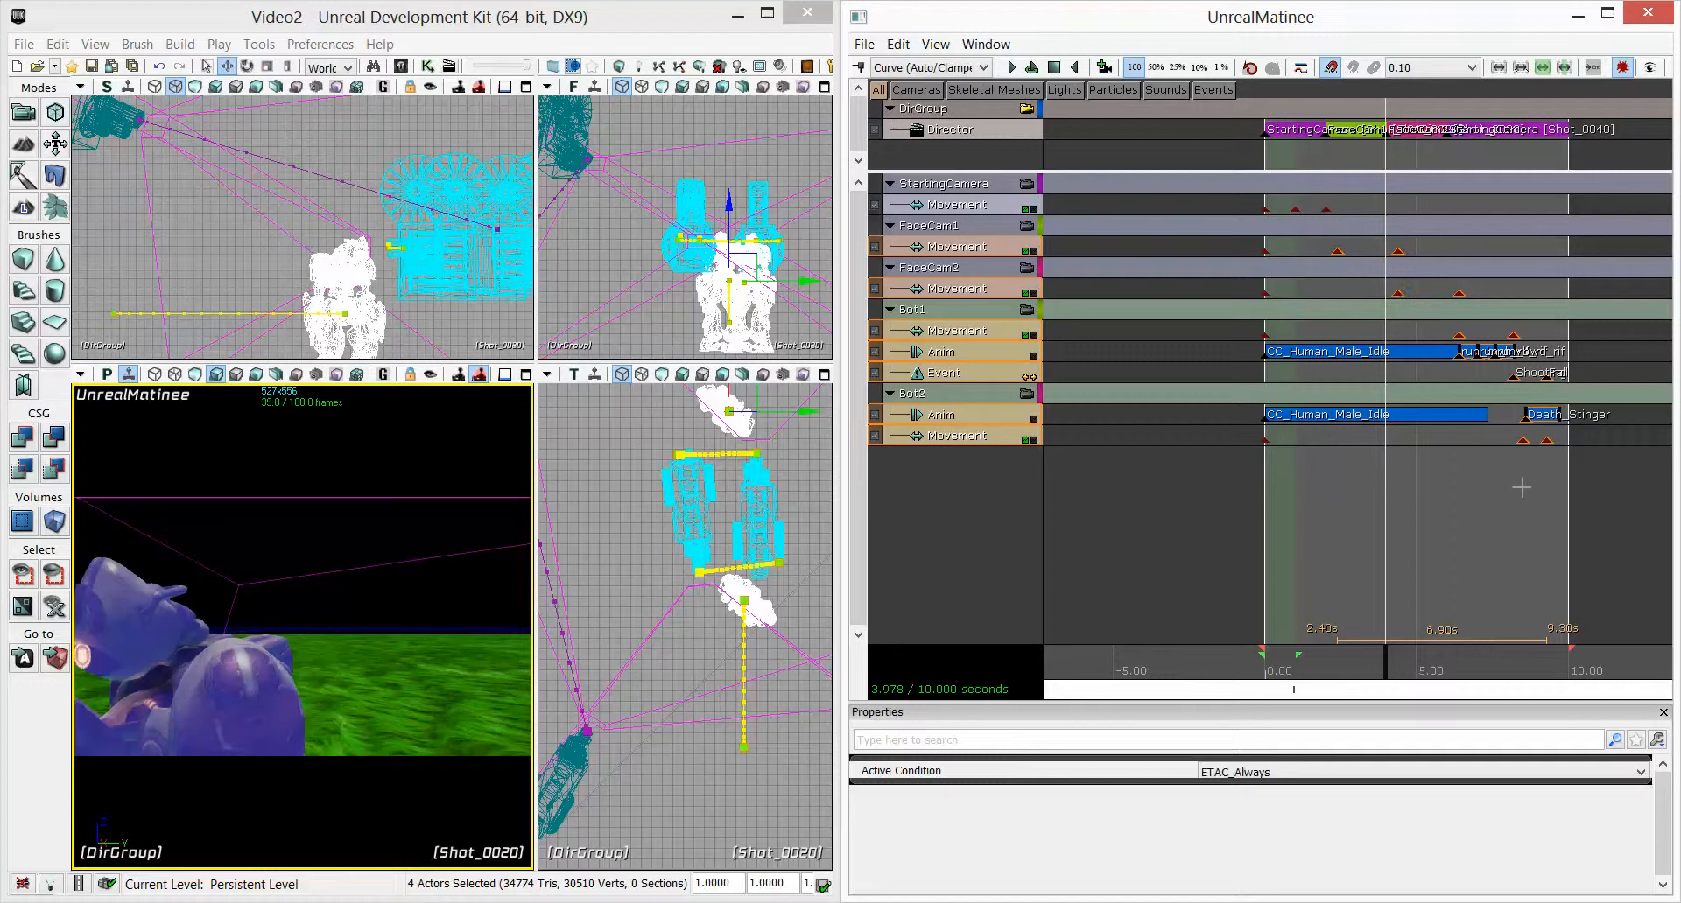
Delay the later FaceCam2, Bot1 and Bot2 keys to start at 4.90 seconds and move FaceCam1's last movement key to 4.90 seconds
left_click(1598, 488)
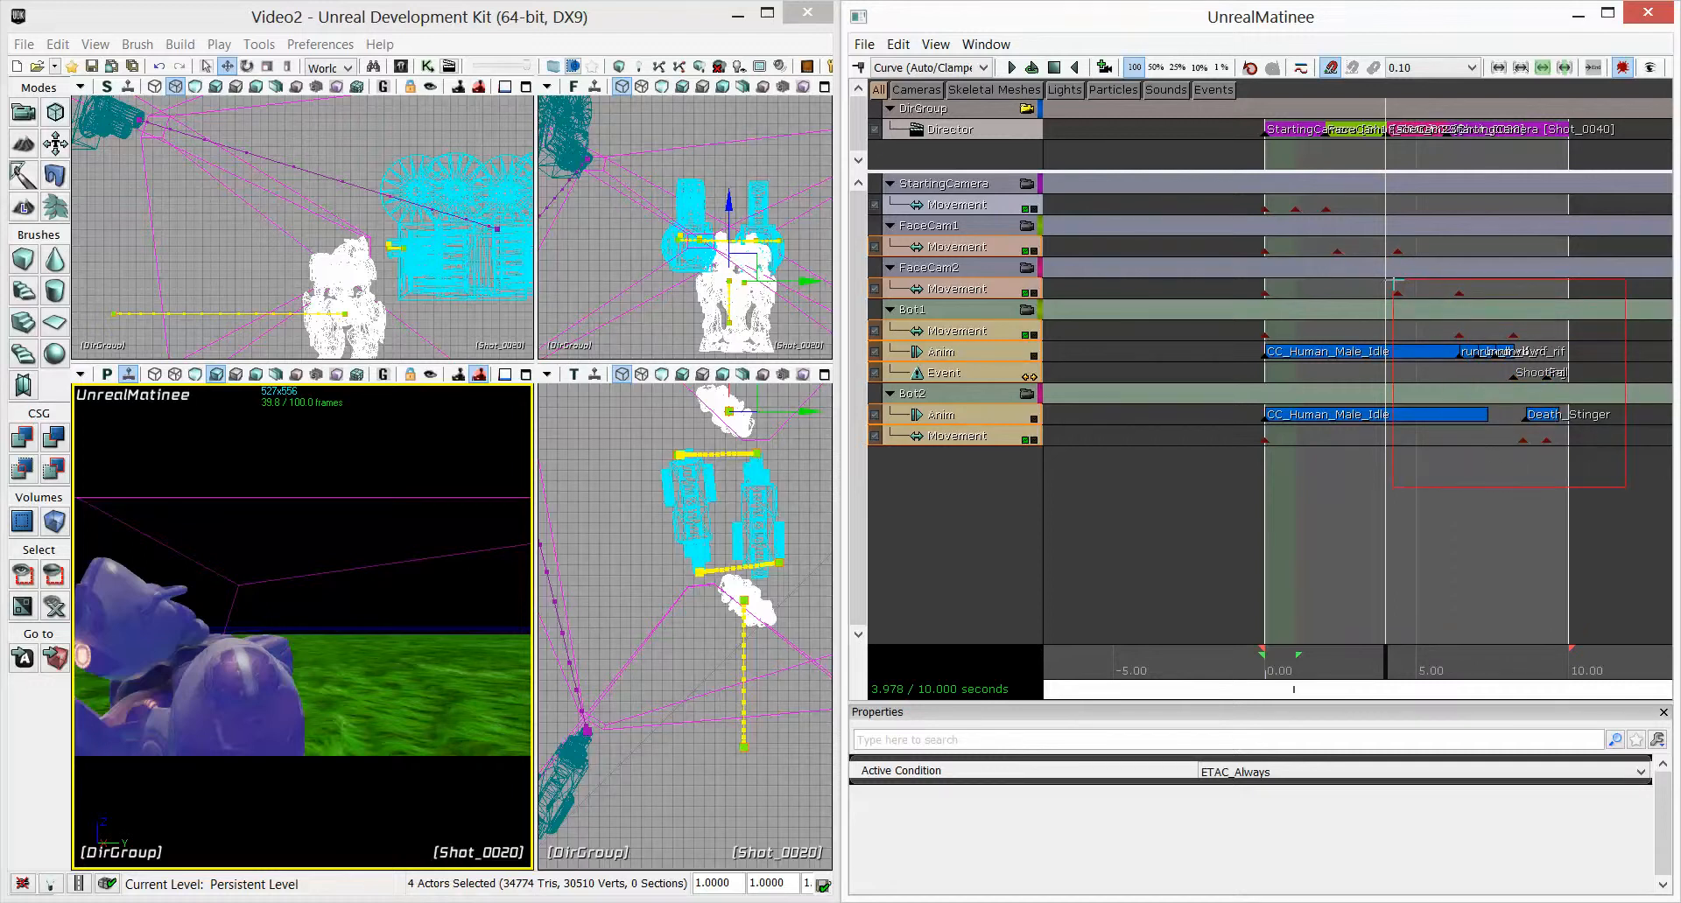
left_click_drag(1394, 279, 1392, 278, "ctrl+alt")
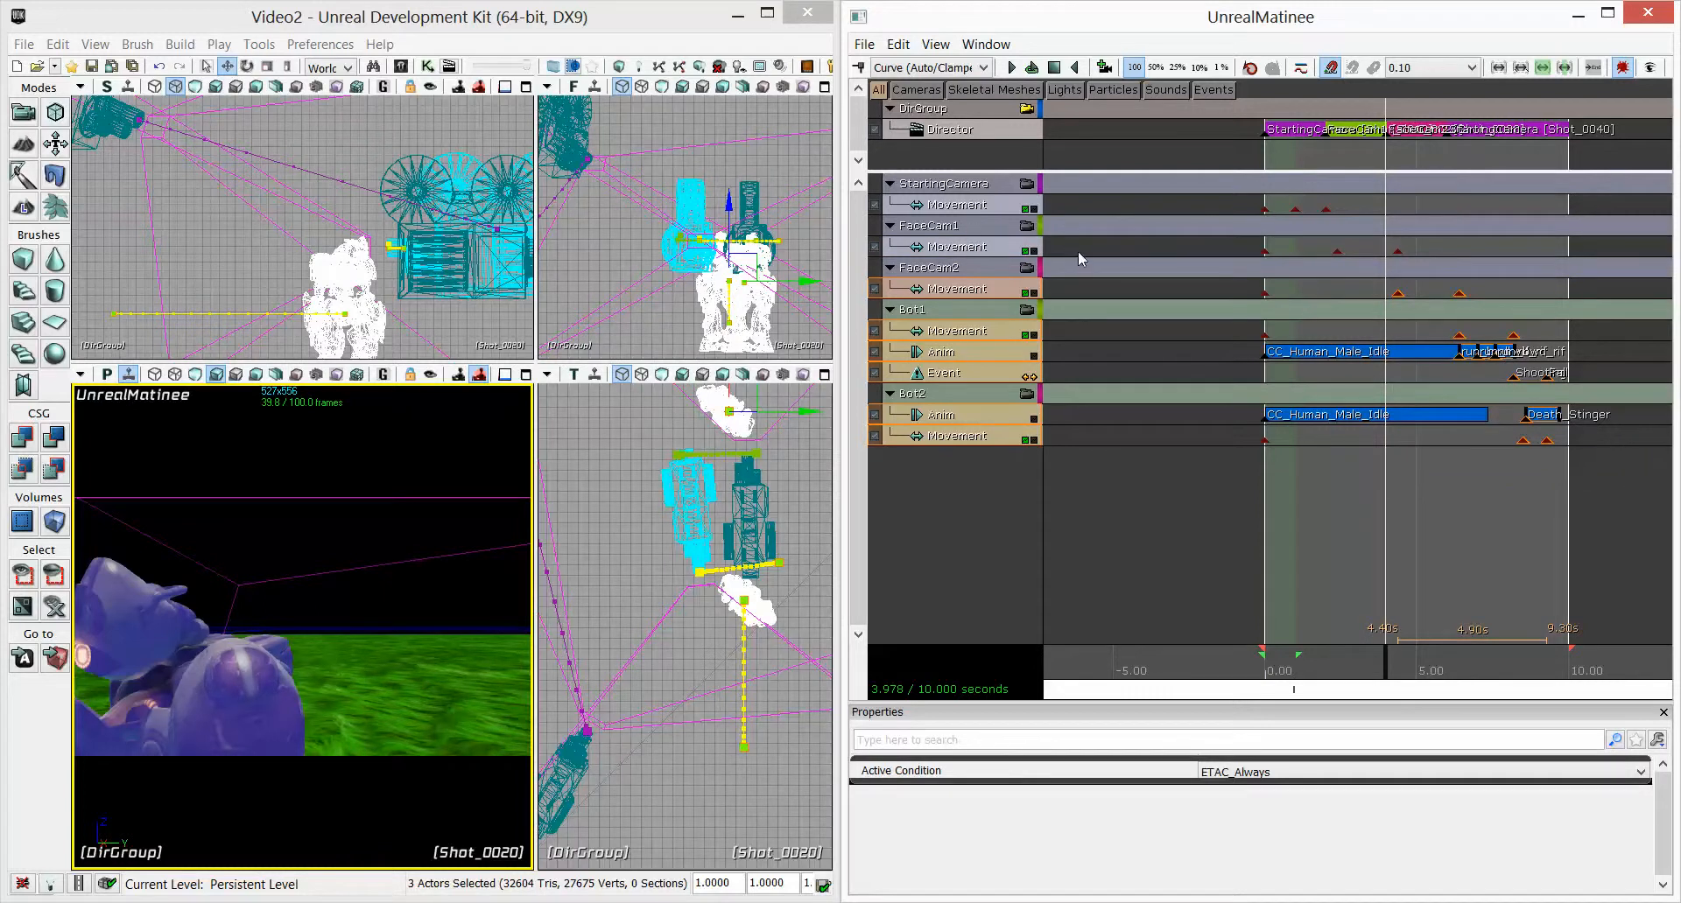
key("Right")
key("Right")
key("Right")
key("Right")
key("Right")
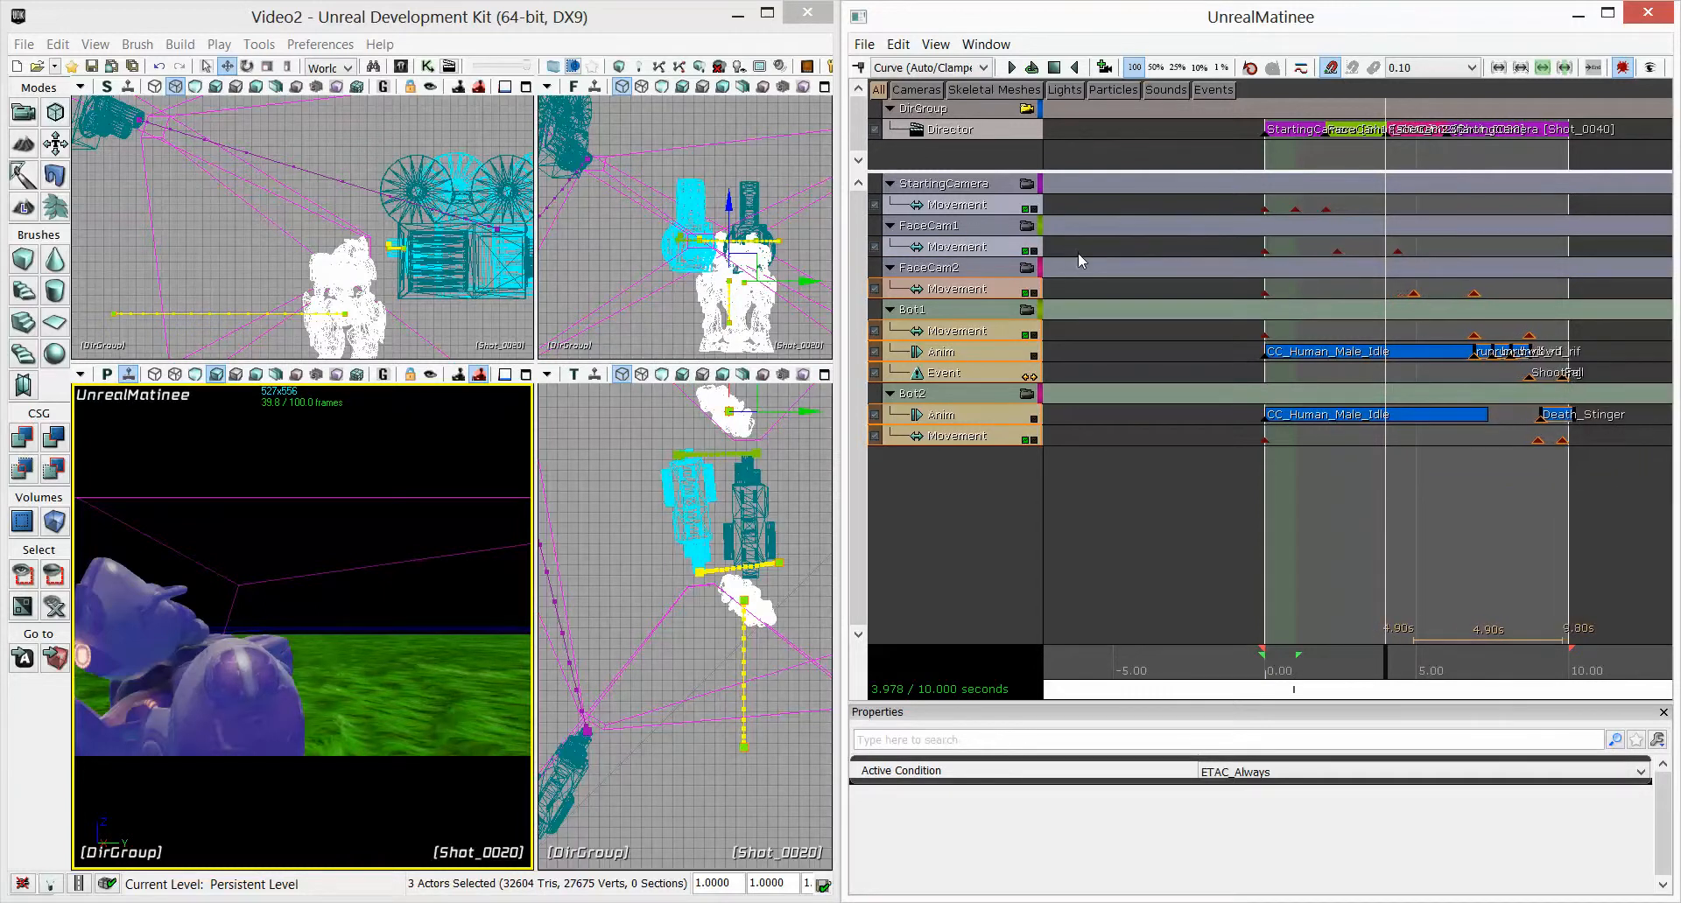
left_click(1400, 251)
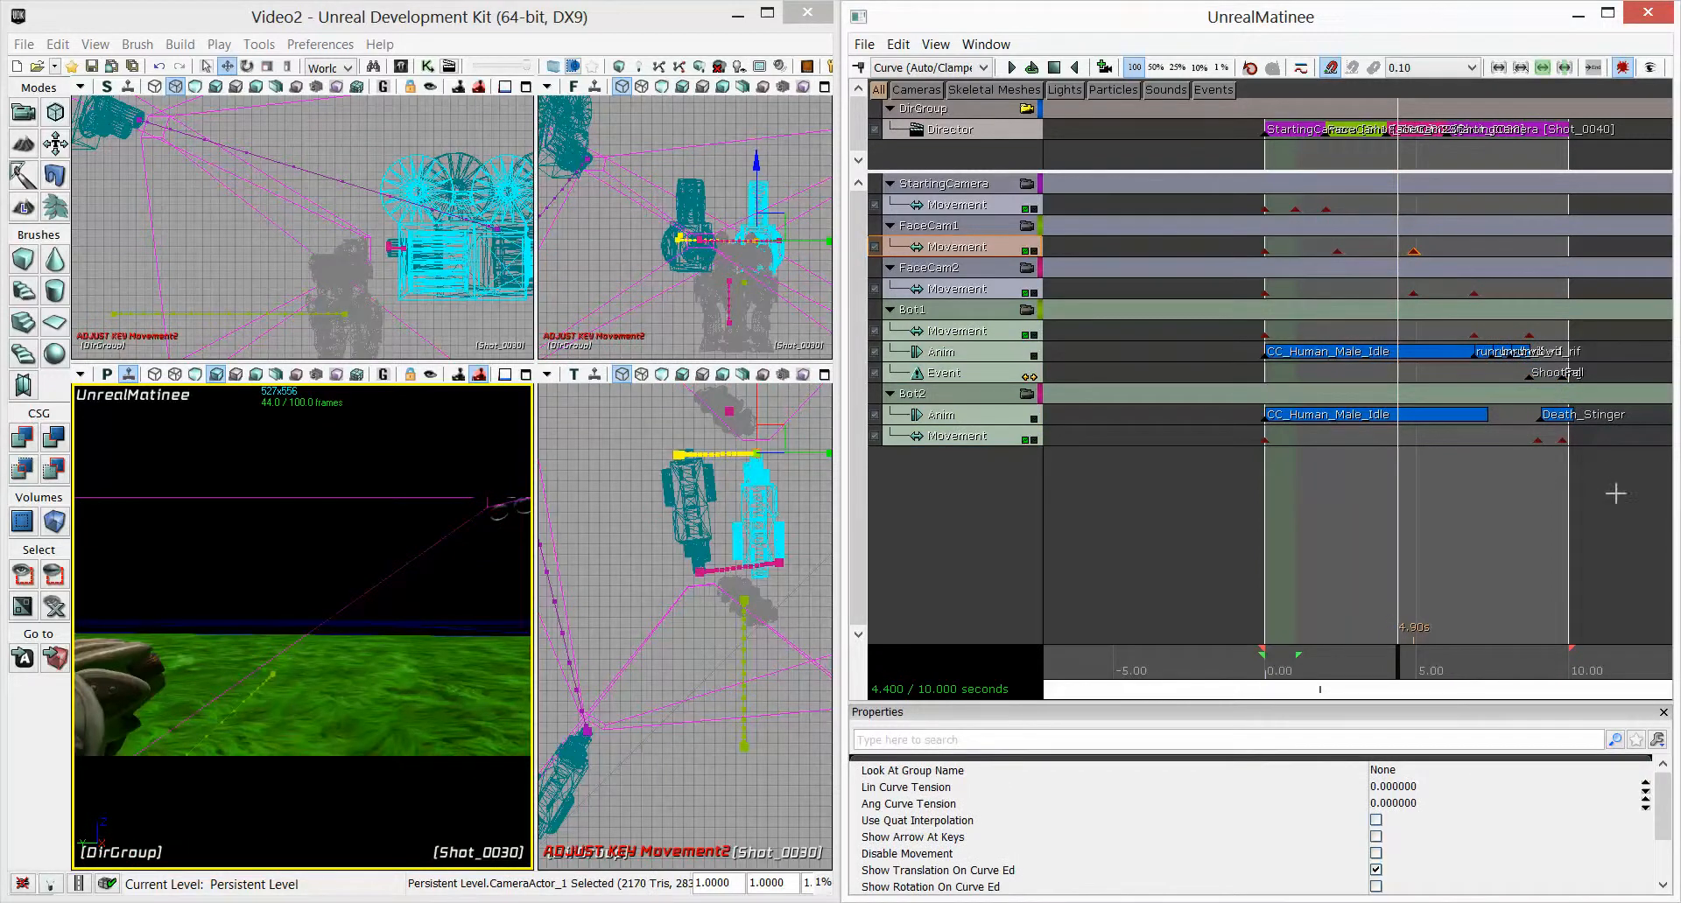
Delay FaceCam2's last movement key and the later bot keys to start at 7.40 seconds, and extend the sequence to 11.2 seconds
left_click_drag(1556, 399, 1474, 281, "ctrl+alt")
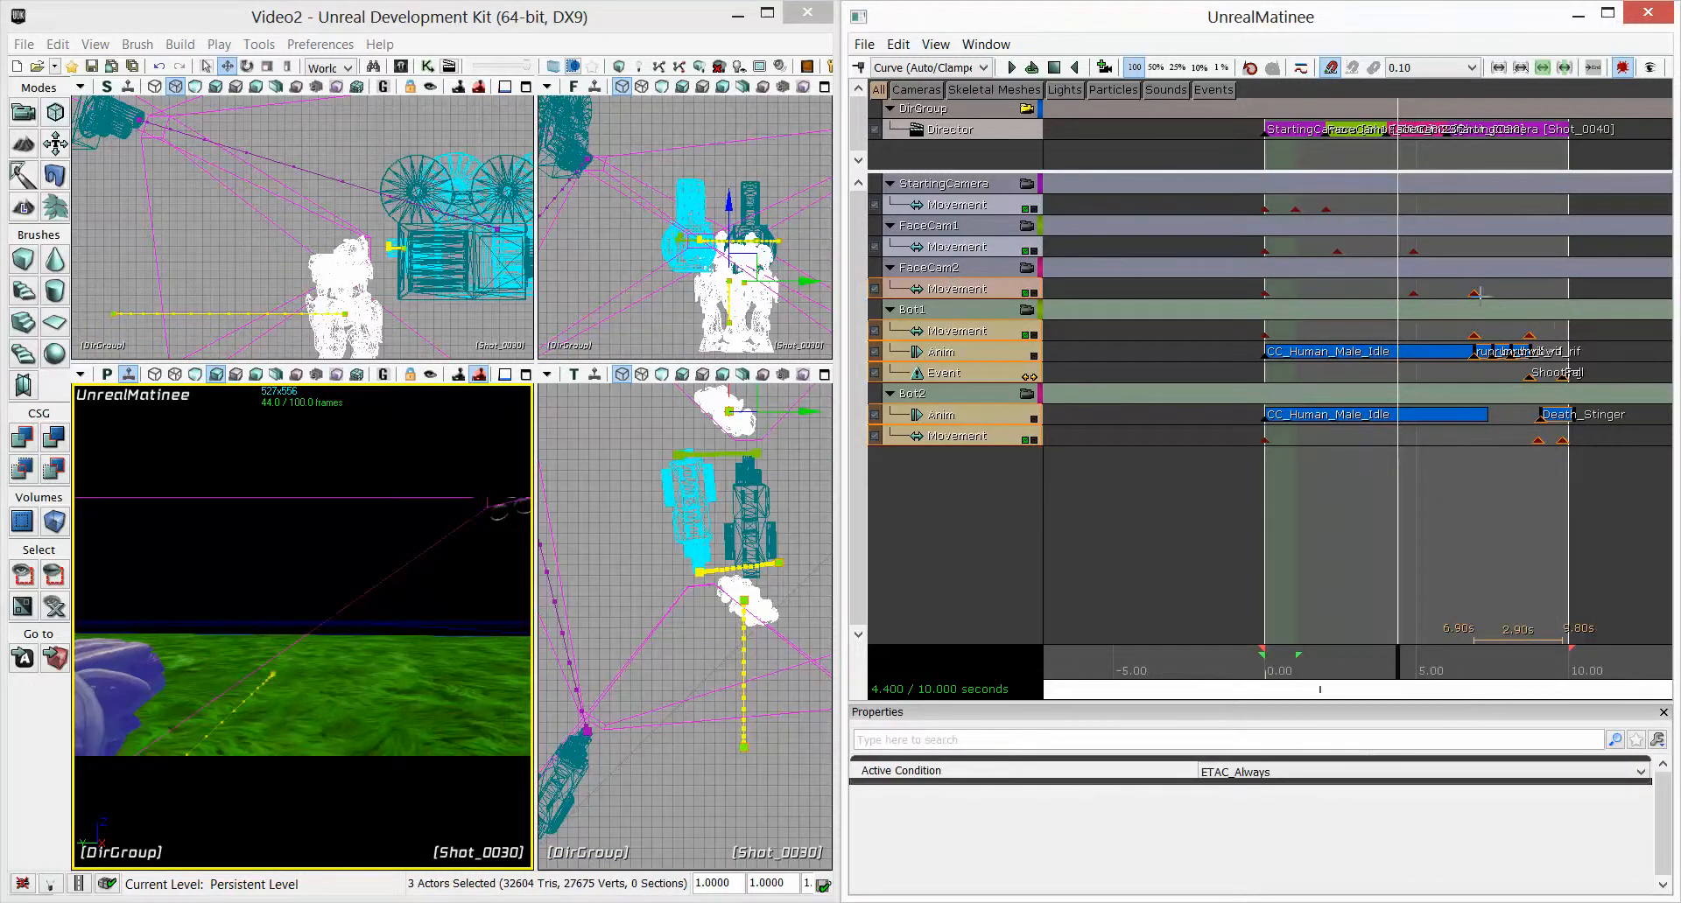
key("Right")
key("Right")
key("Right")
key("Right")
key("Right")
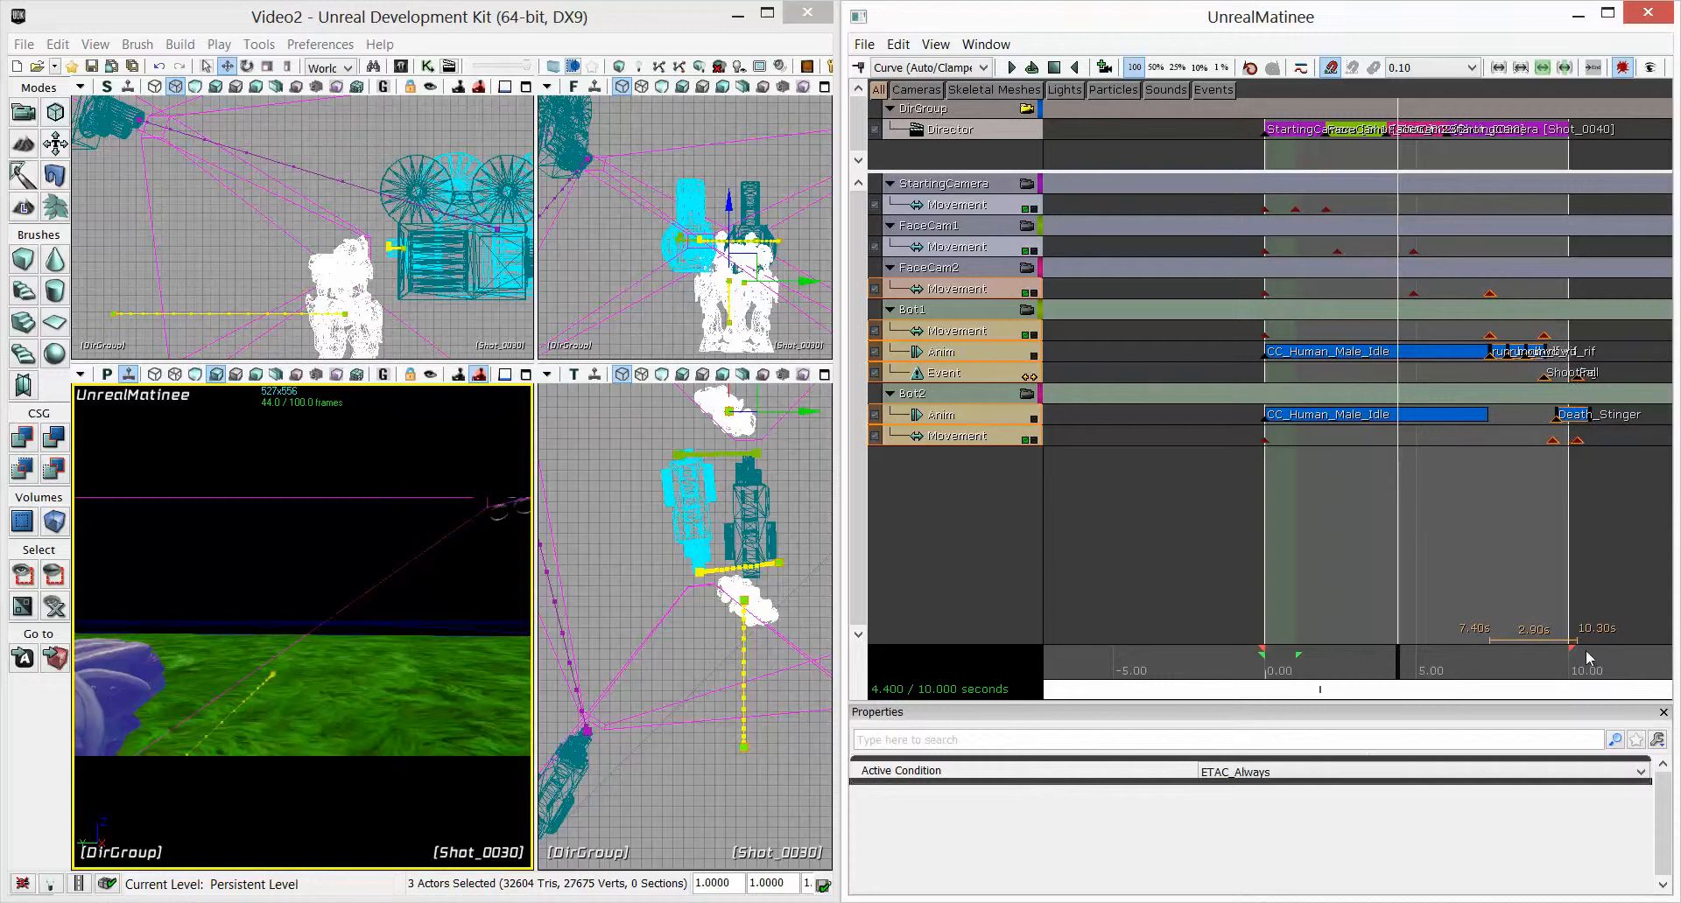
left_click_drag(1568, 648, 1606, 648)
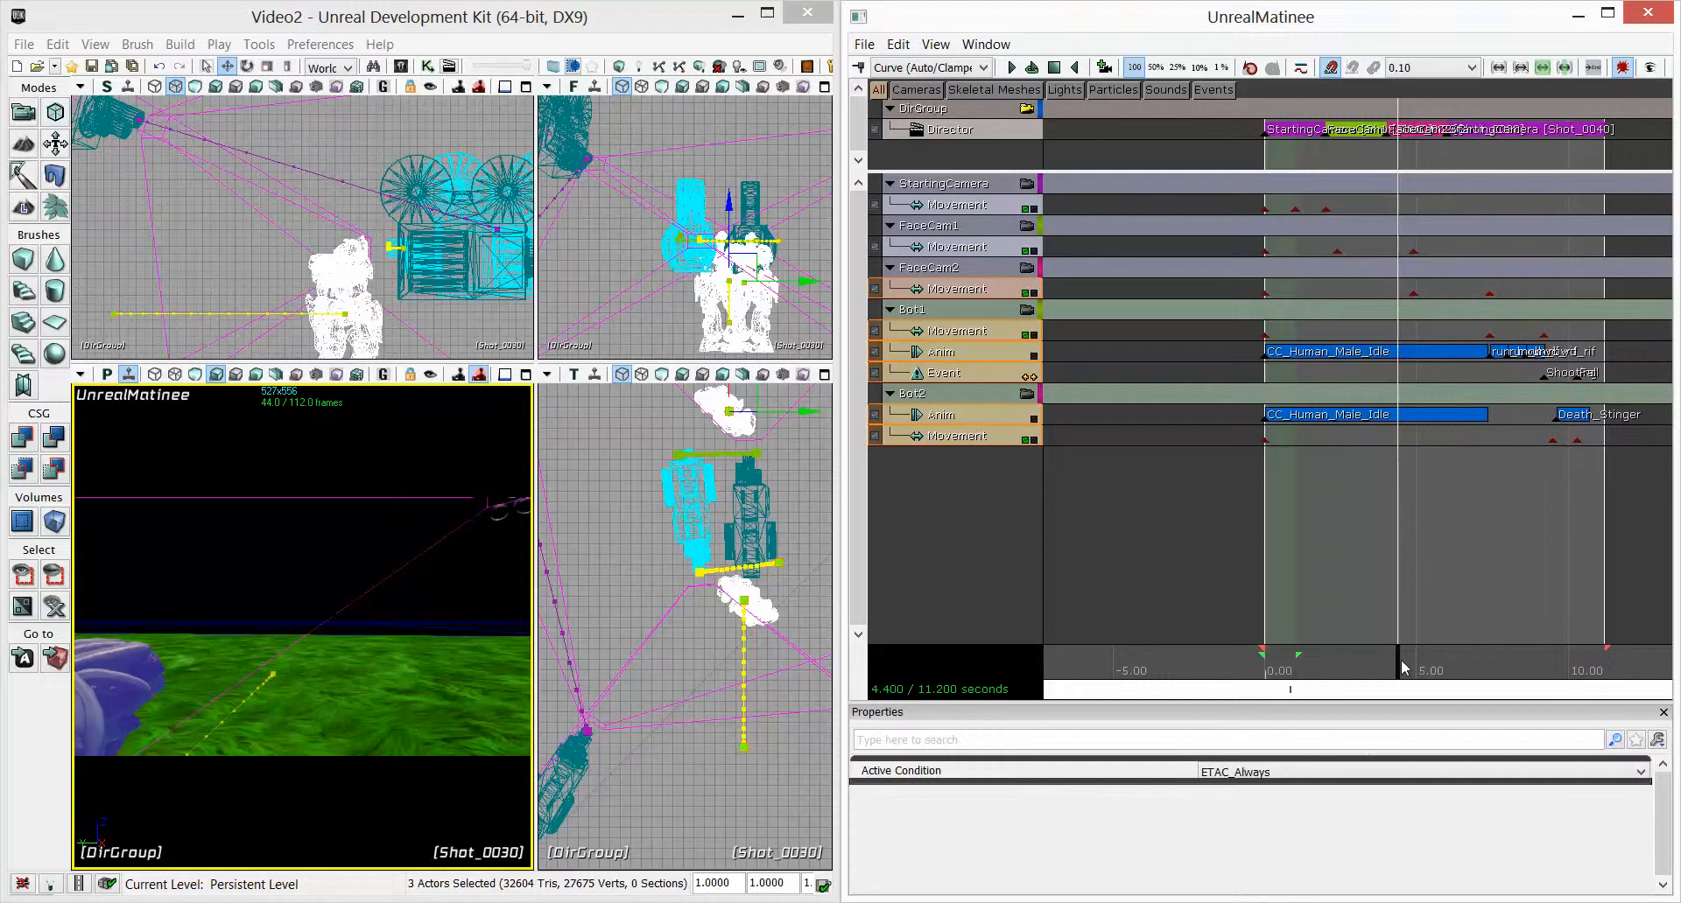
left_click_drag(1400, 661, 1441, 661)
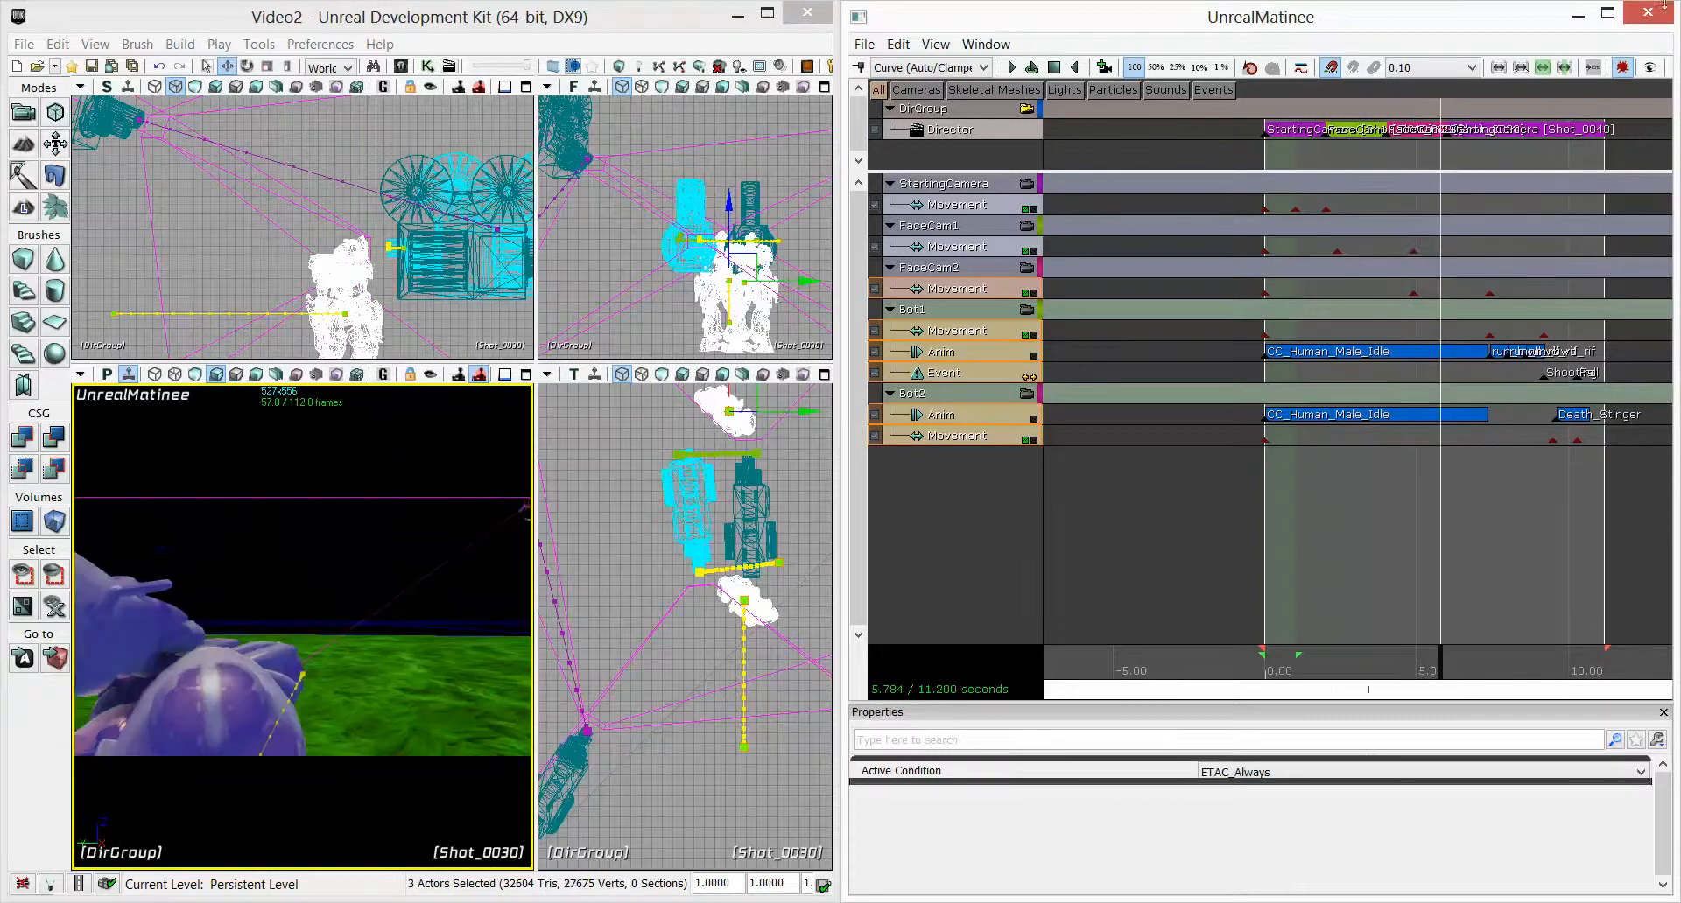
Close Matinee and play the level from the grass to check the retimed cutscene, ending the preview
left_click(1655, 17)
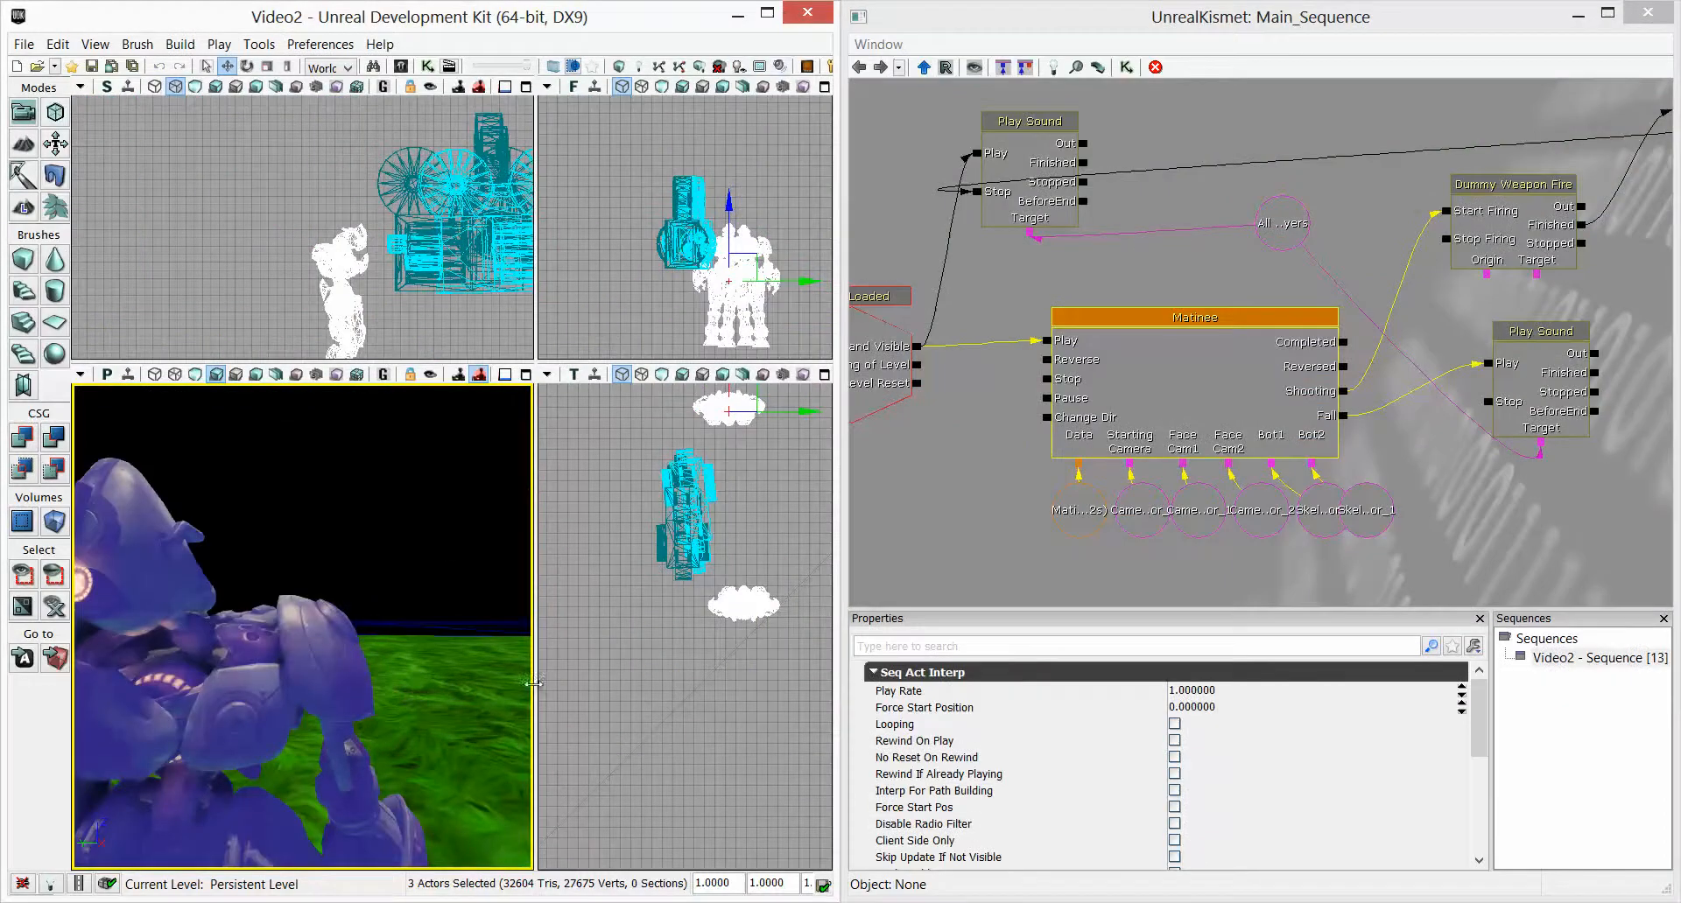
right_click_drag(389, 745, 350, 766)
key("s")
right_click(389, 745)
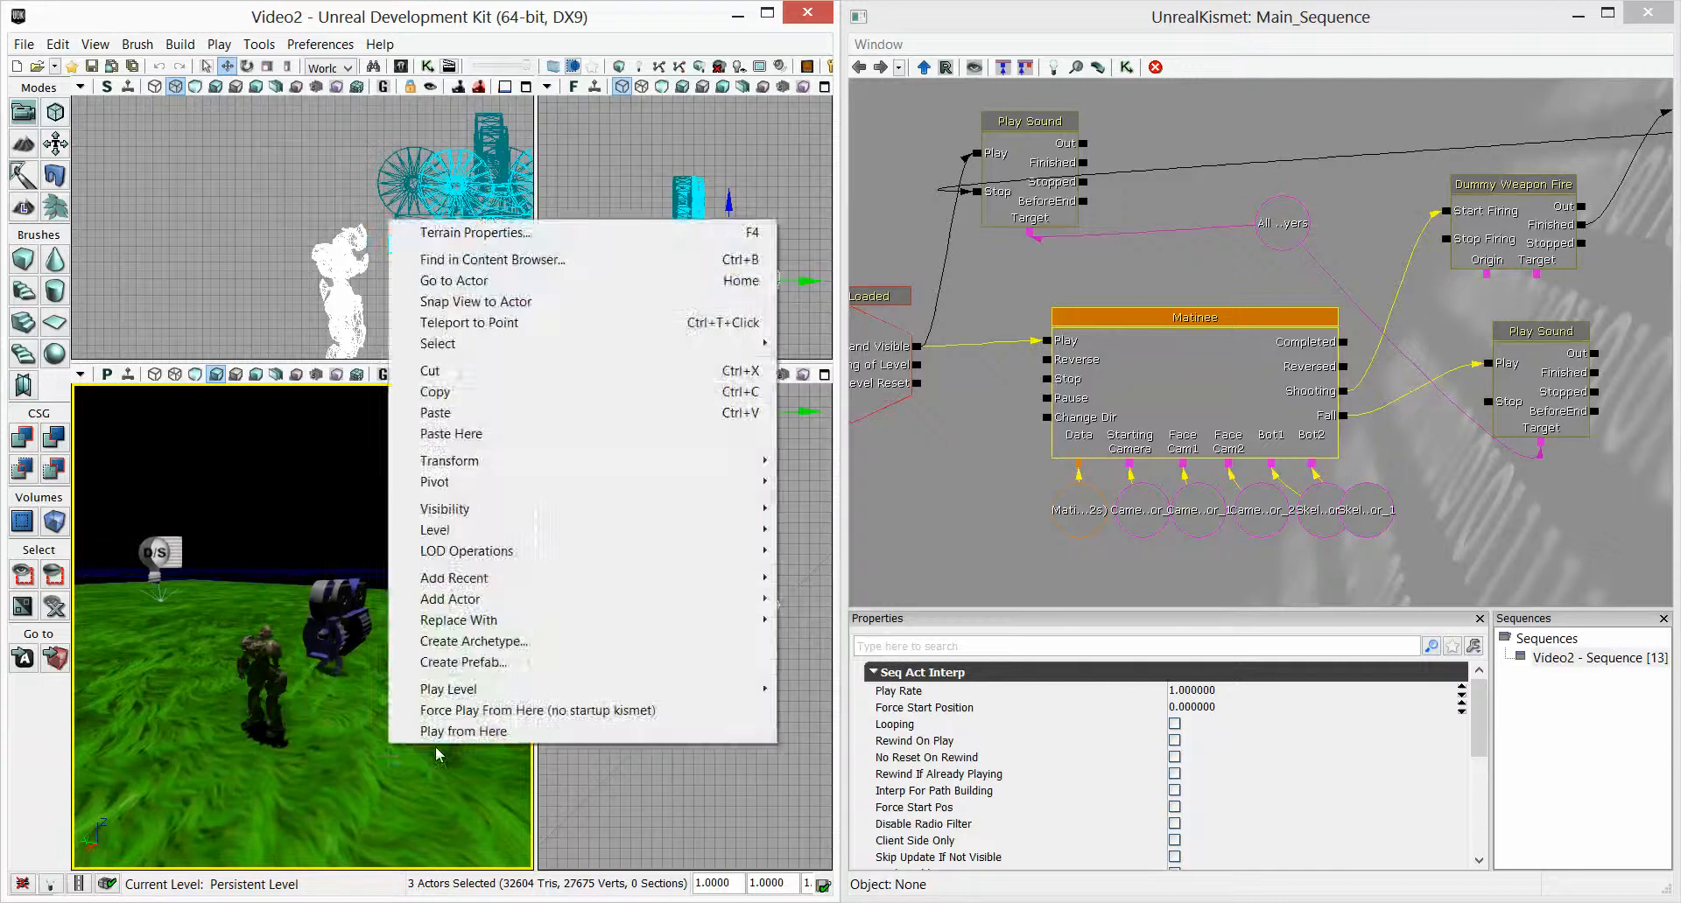
left_click(439, 737)
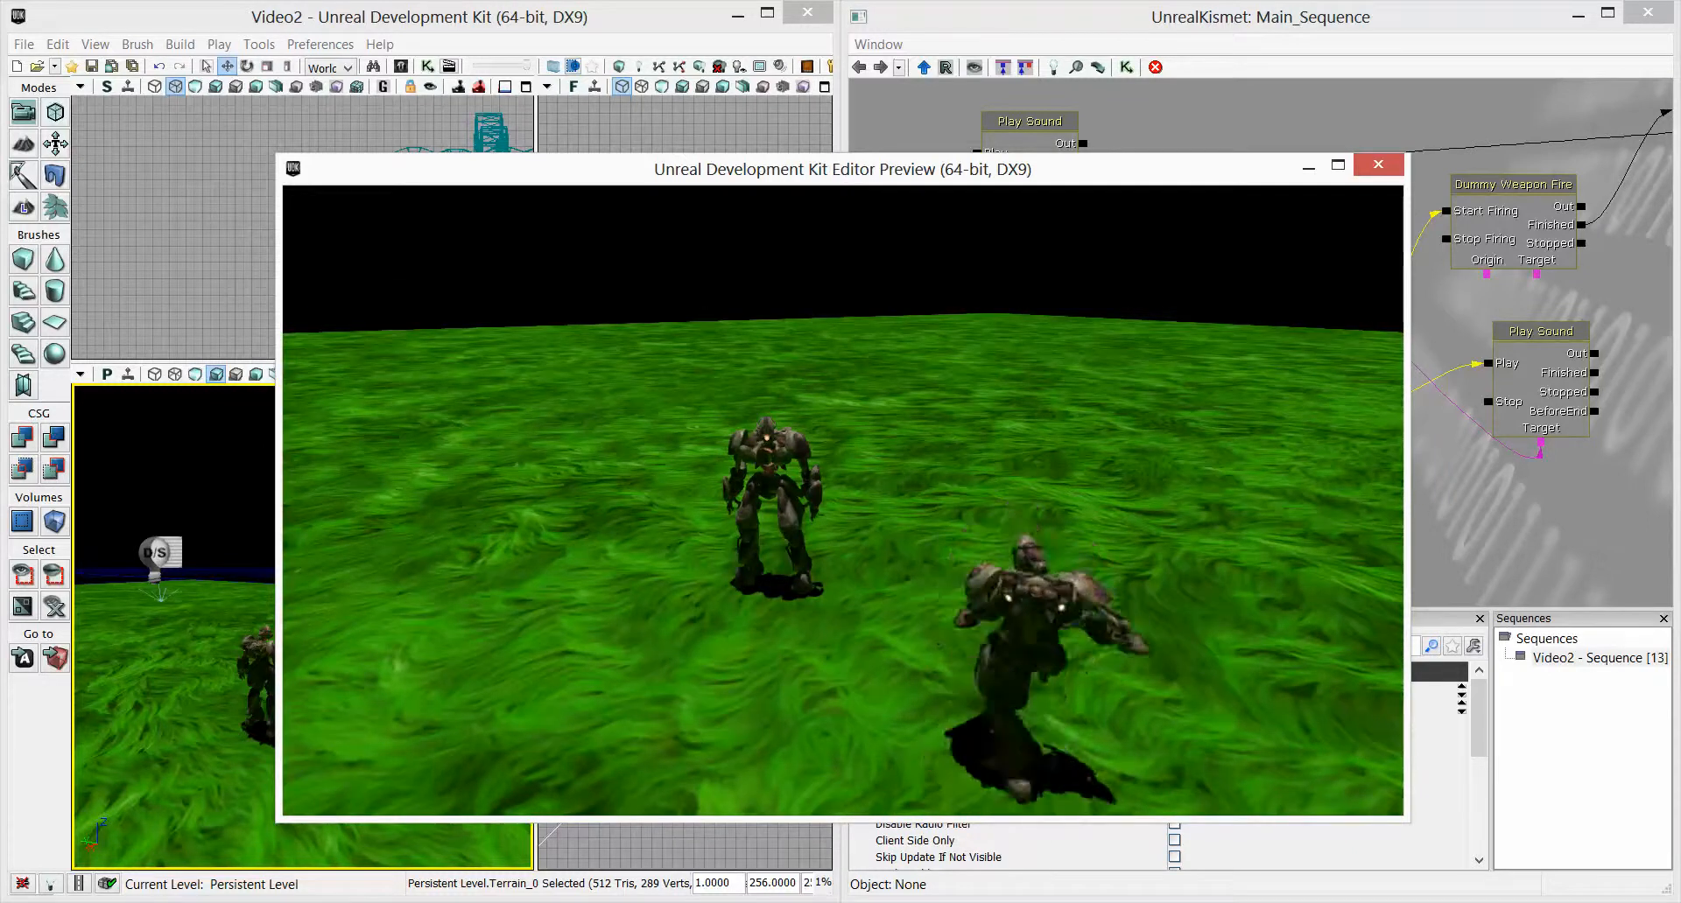
key("Escape")
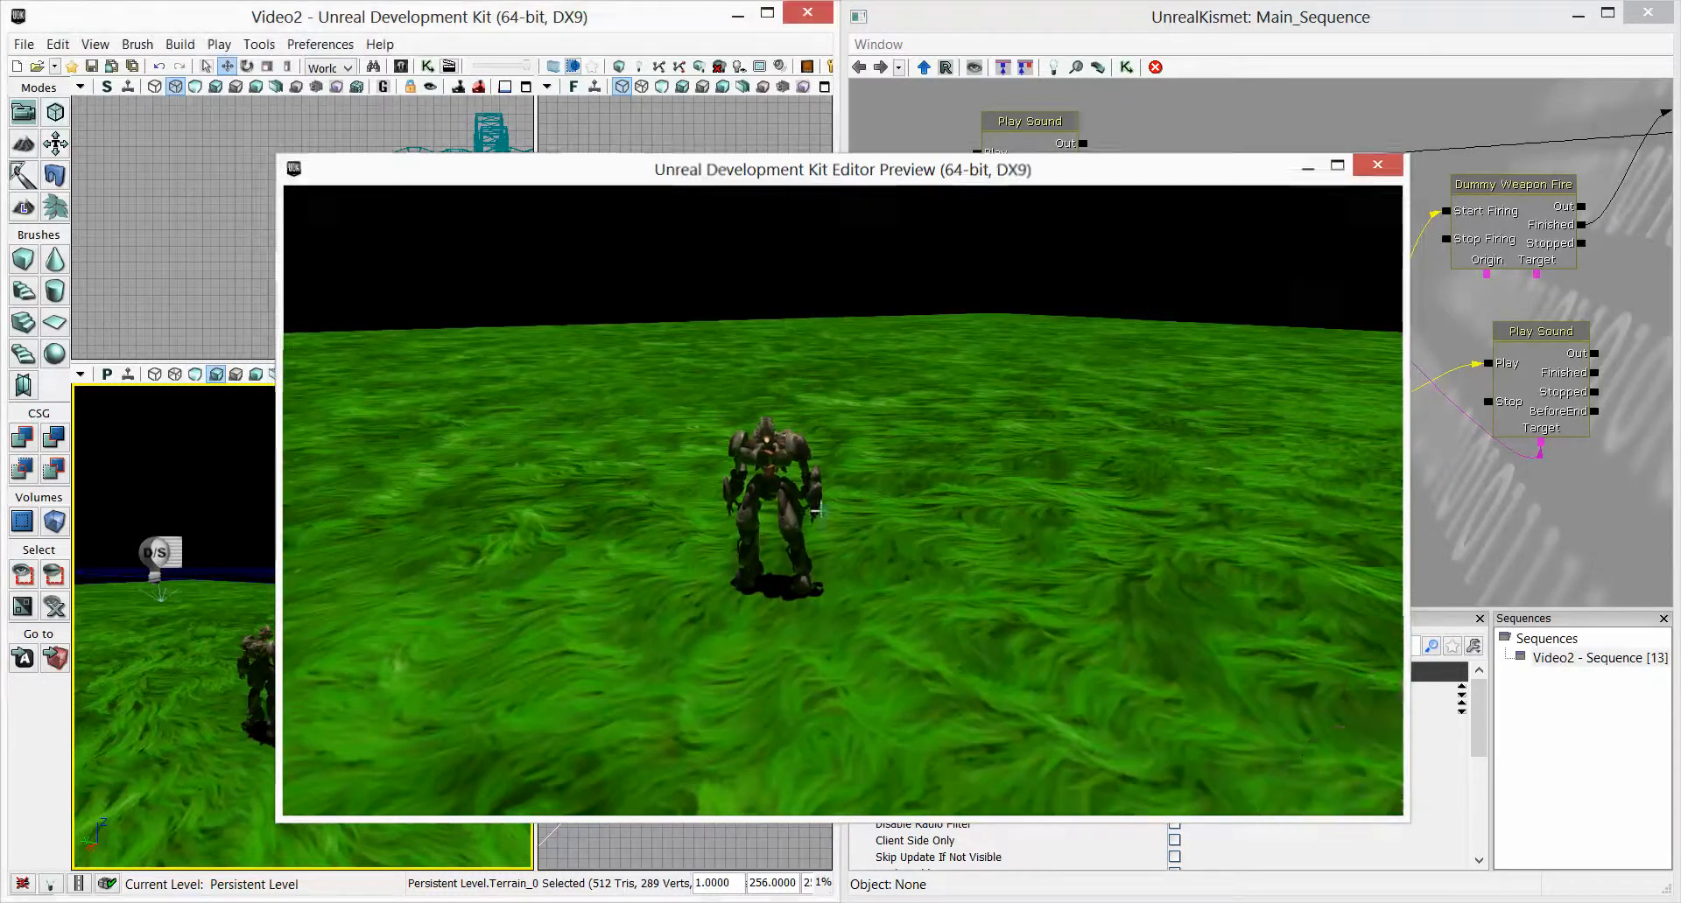
Reopen the Matinee sequence and move FaceCam1's second movement key to 2.20 seconds
left_click(1152, 374)
double_click(1151, 366)
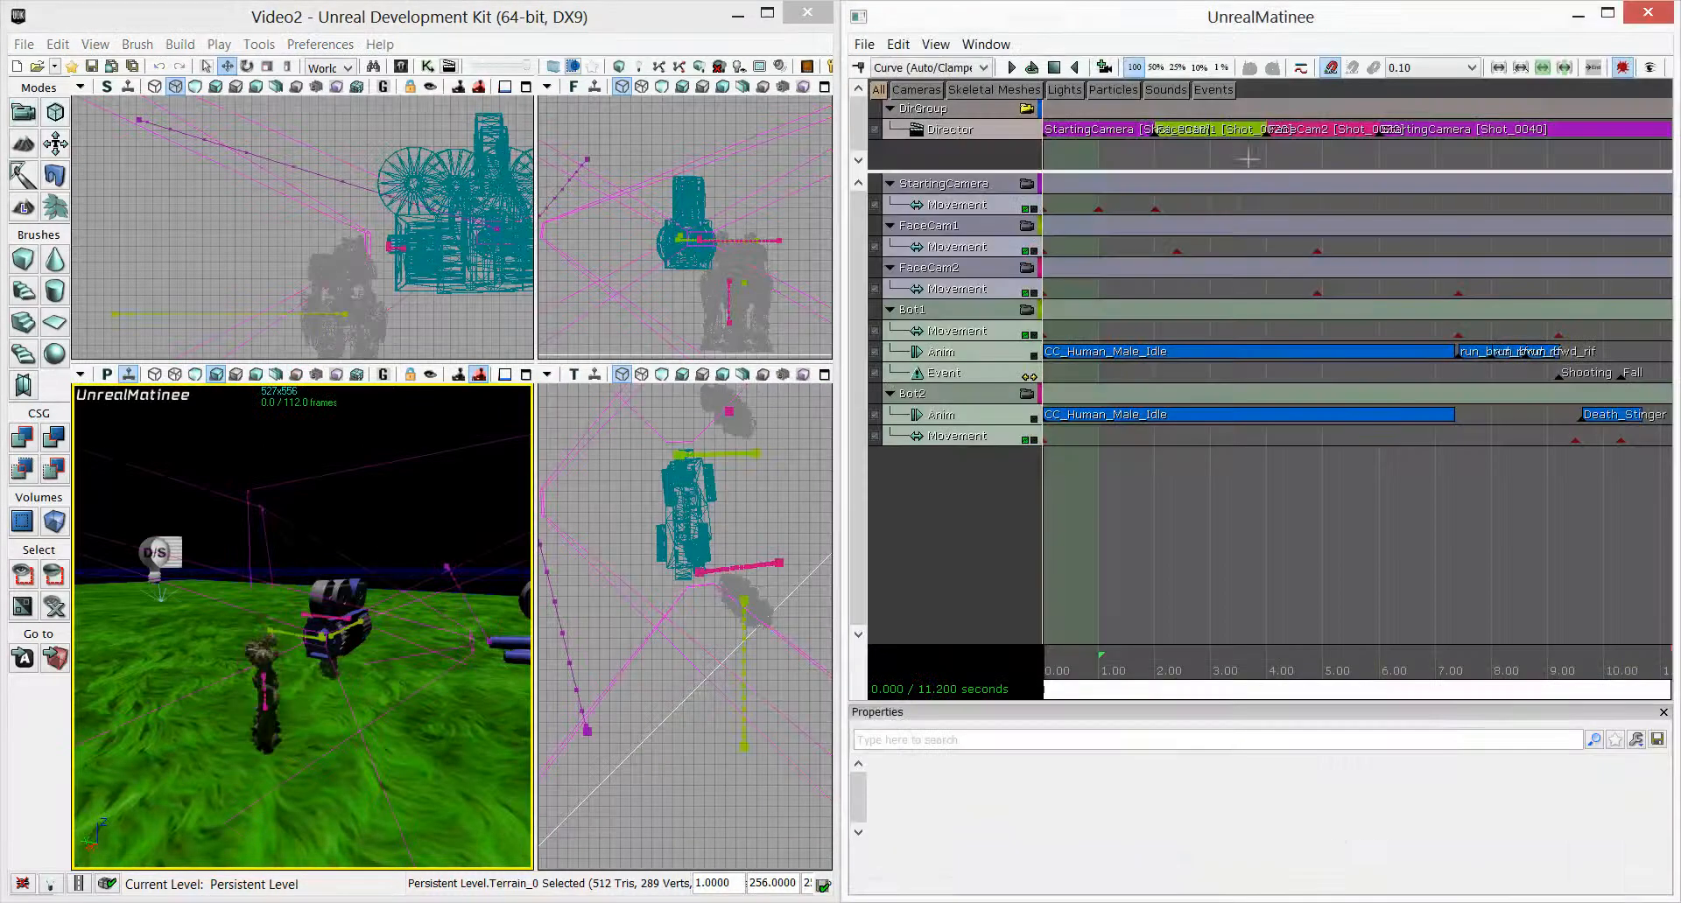
left_click(1264, 131)
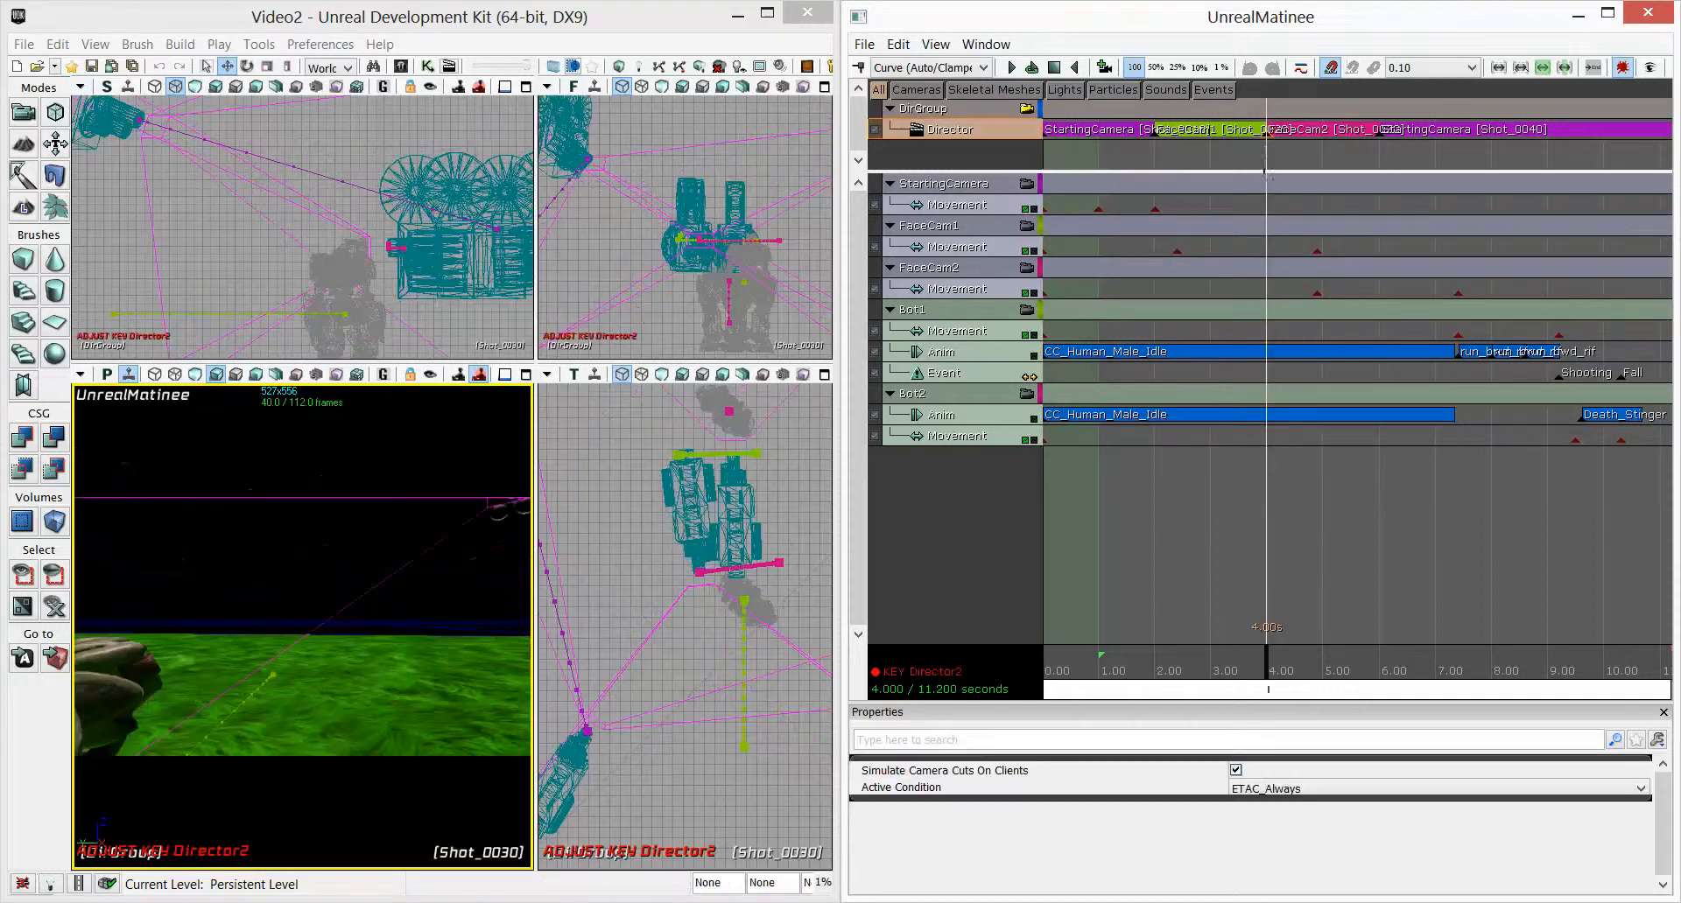
left_click(1153, 131)
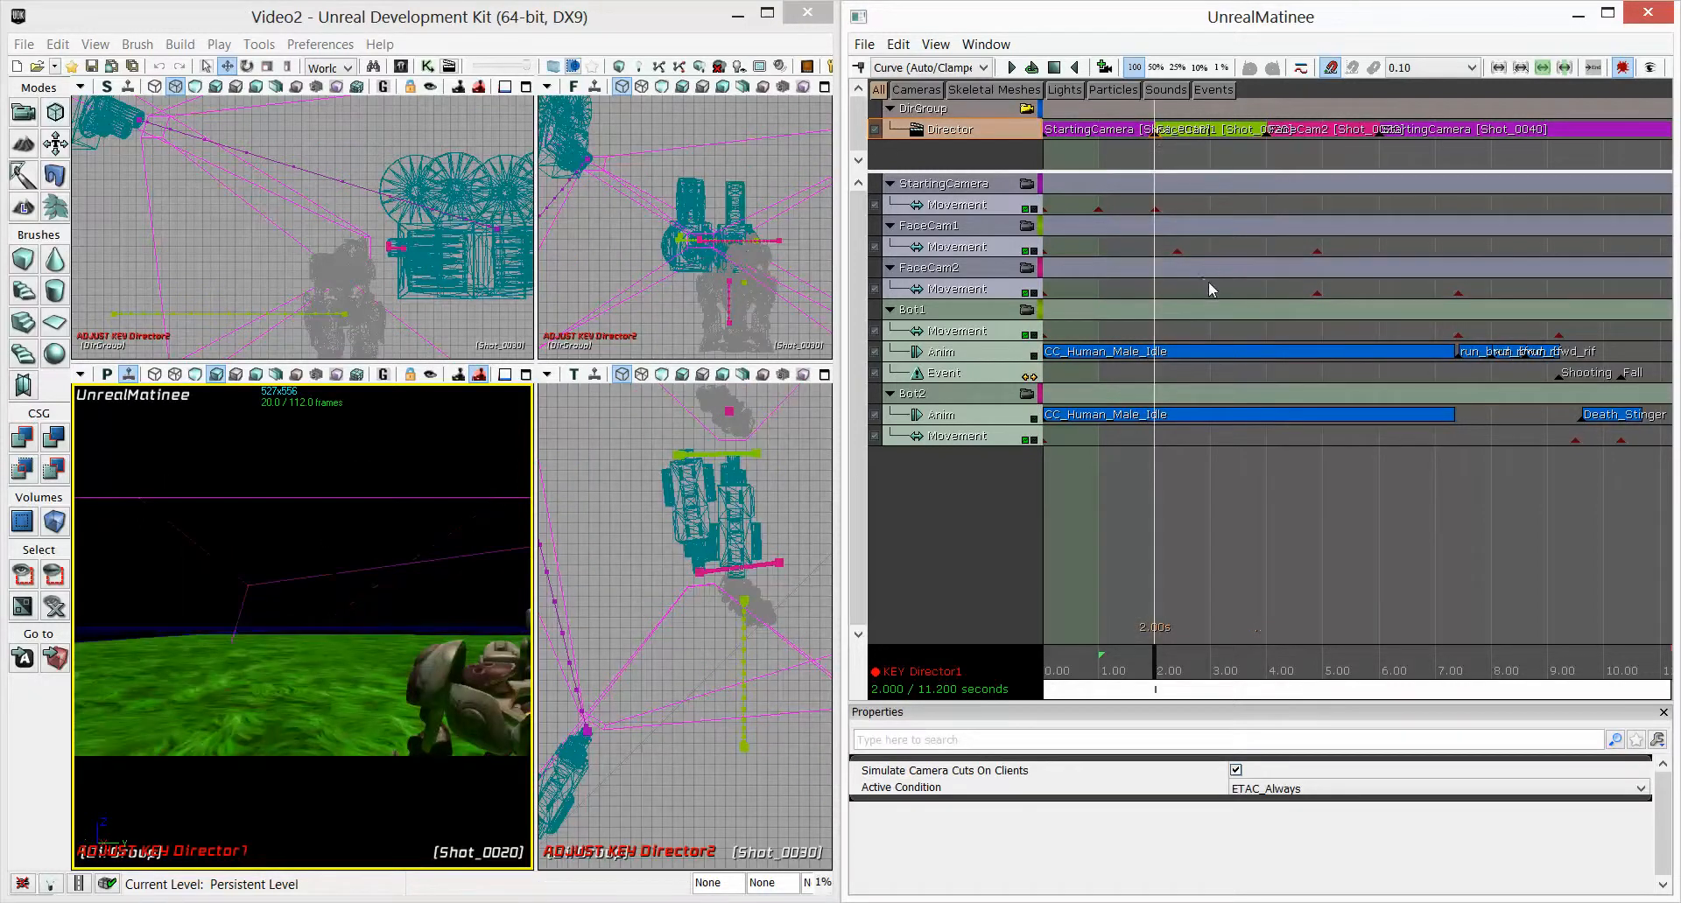
left_click(1176, 252)
left_click_drag(1176, 252, 1154, 252, "ctrl")
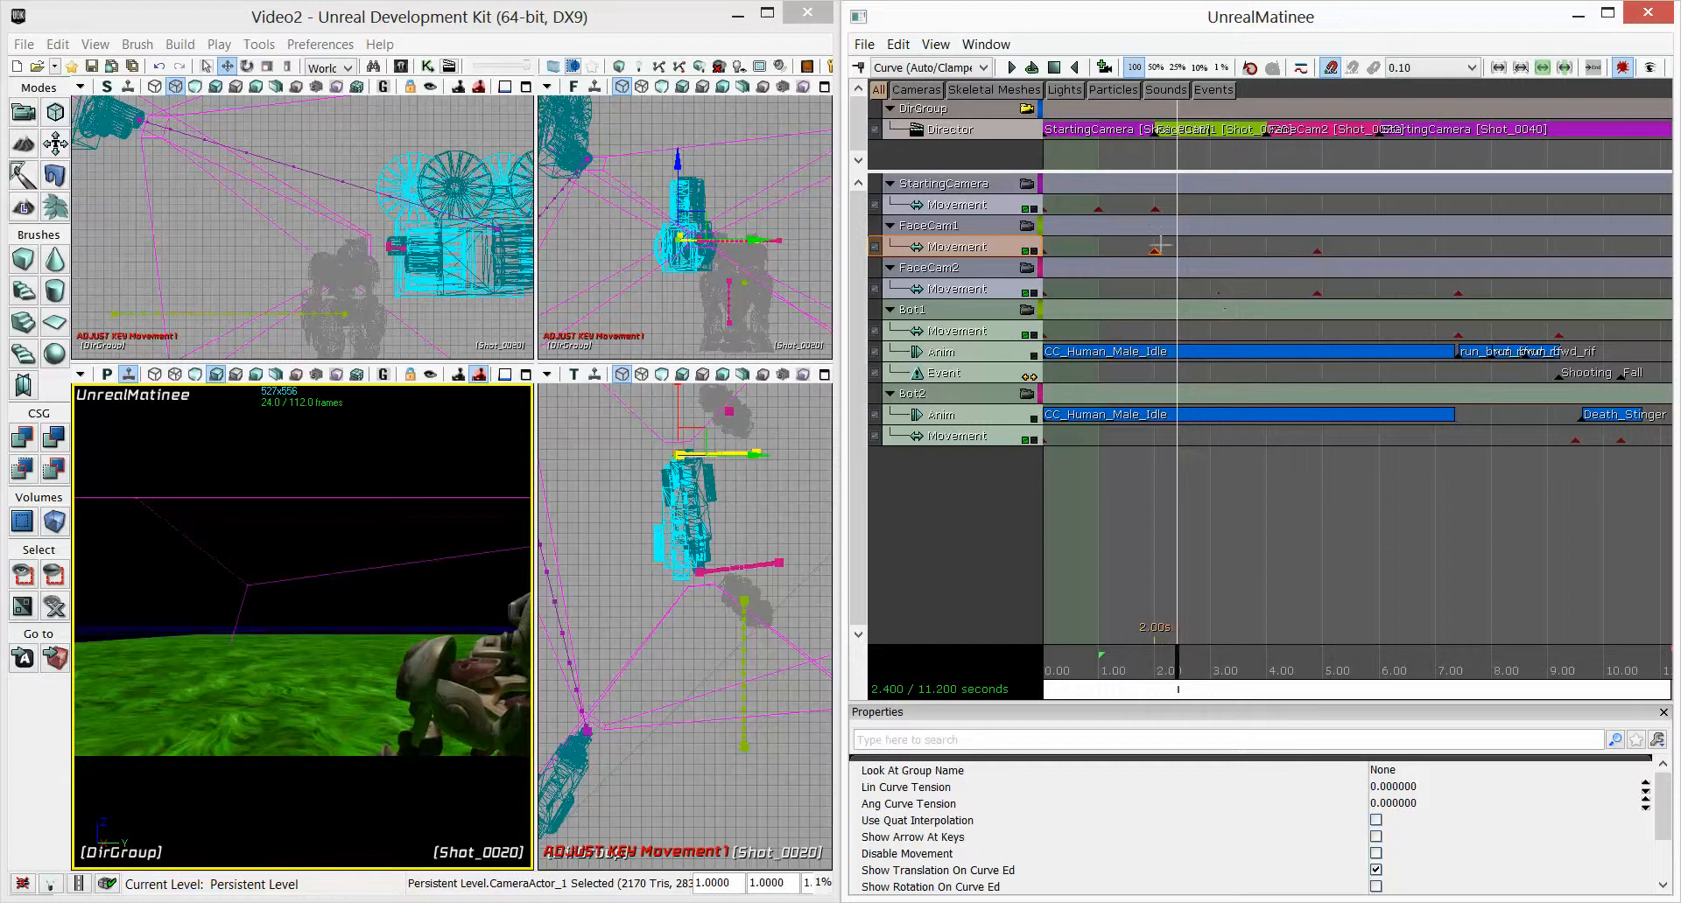
left_click(1156, 131)
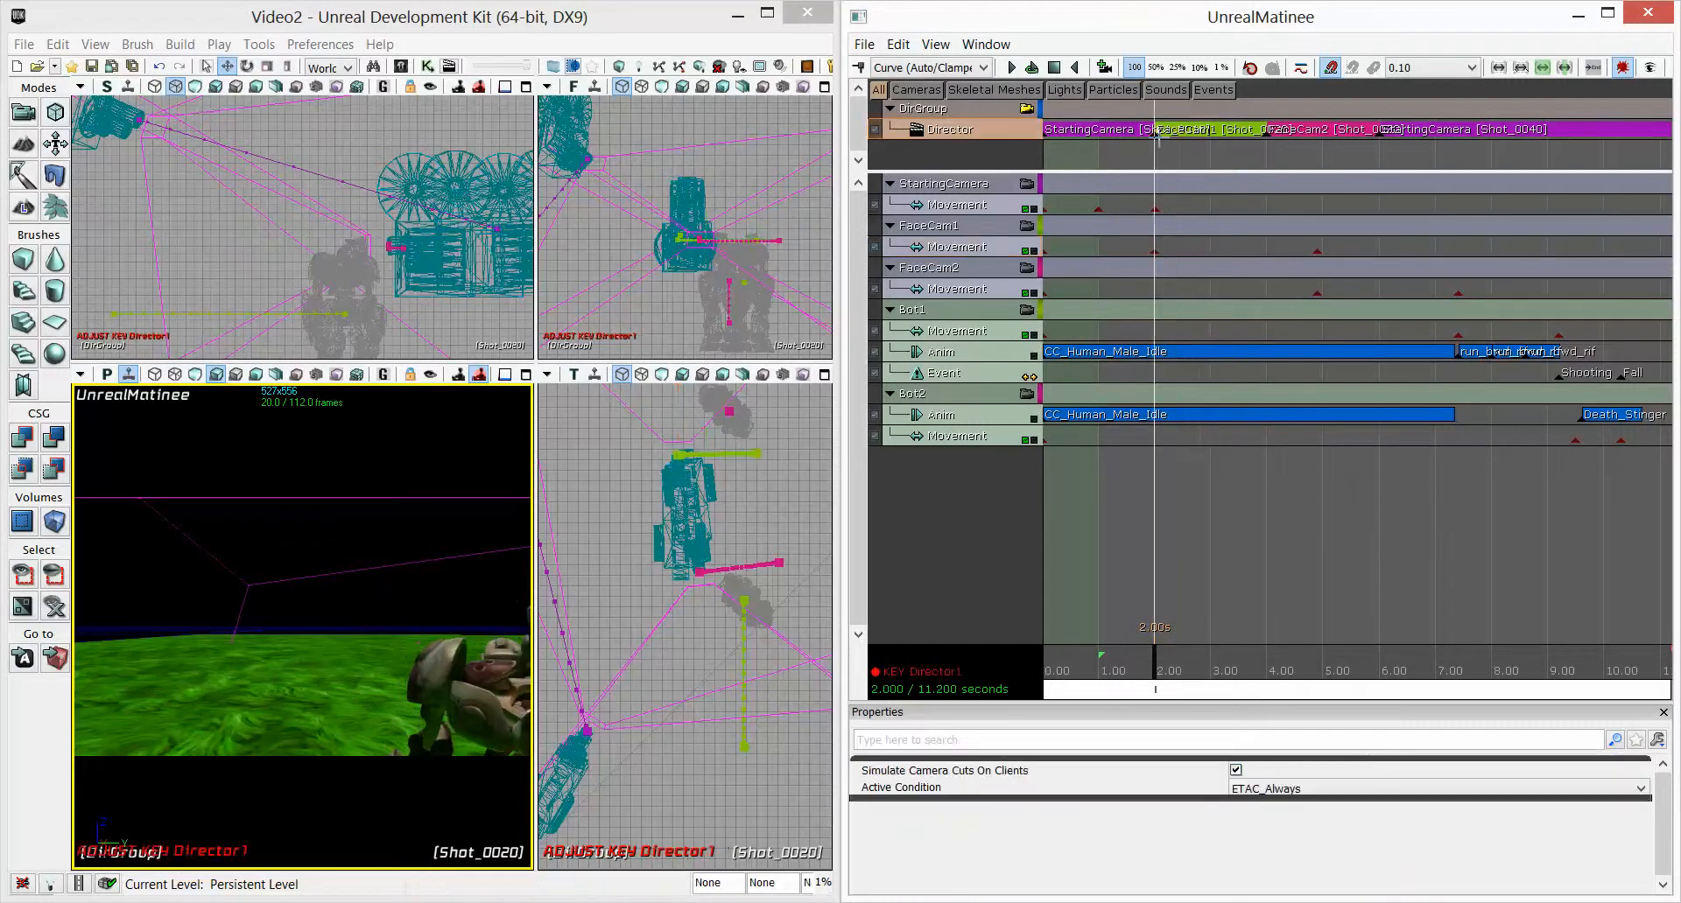
left_click(1154, 252)
left_click_drag(1155, 252, 1164, 217, "ctrl")
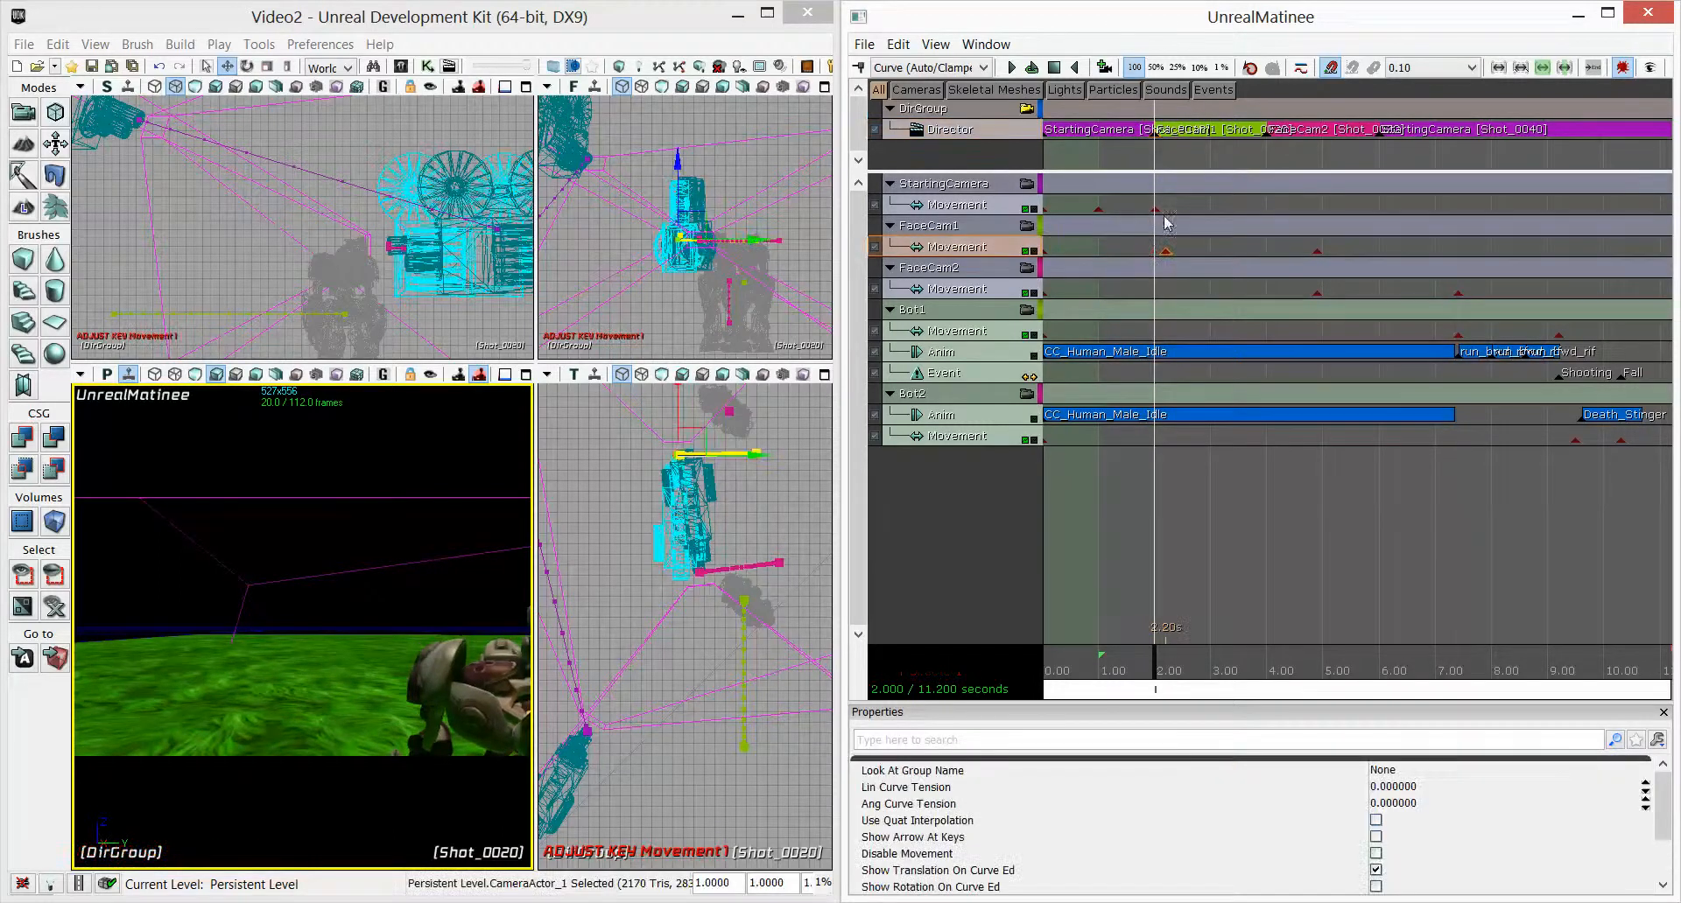
Set the time of StartingCamera's last movement key to 2.2 seconds
left_click(1156, 208)
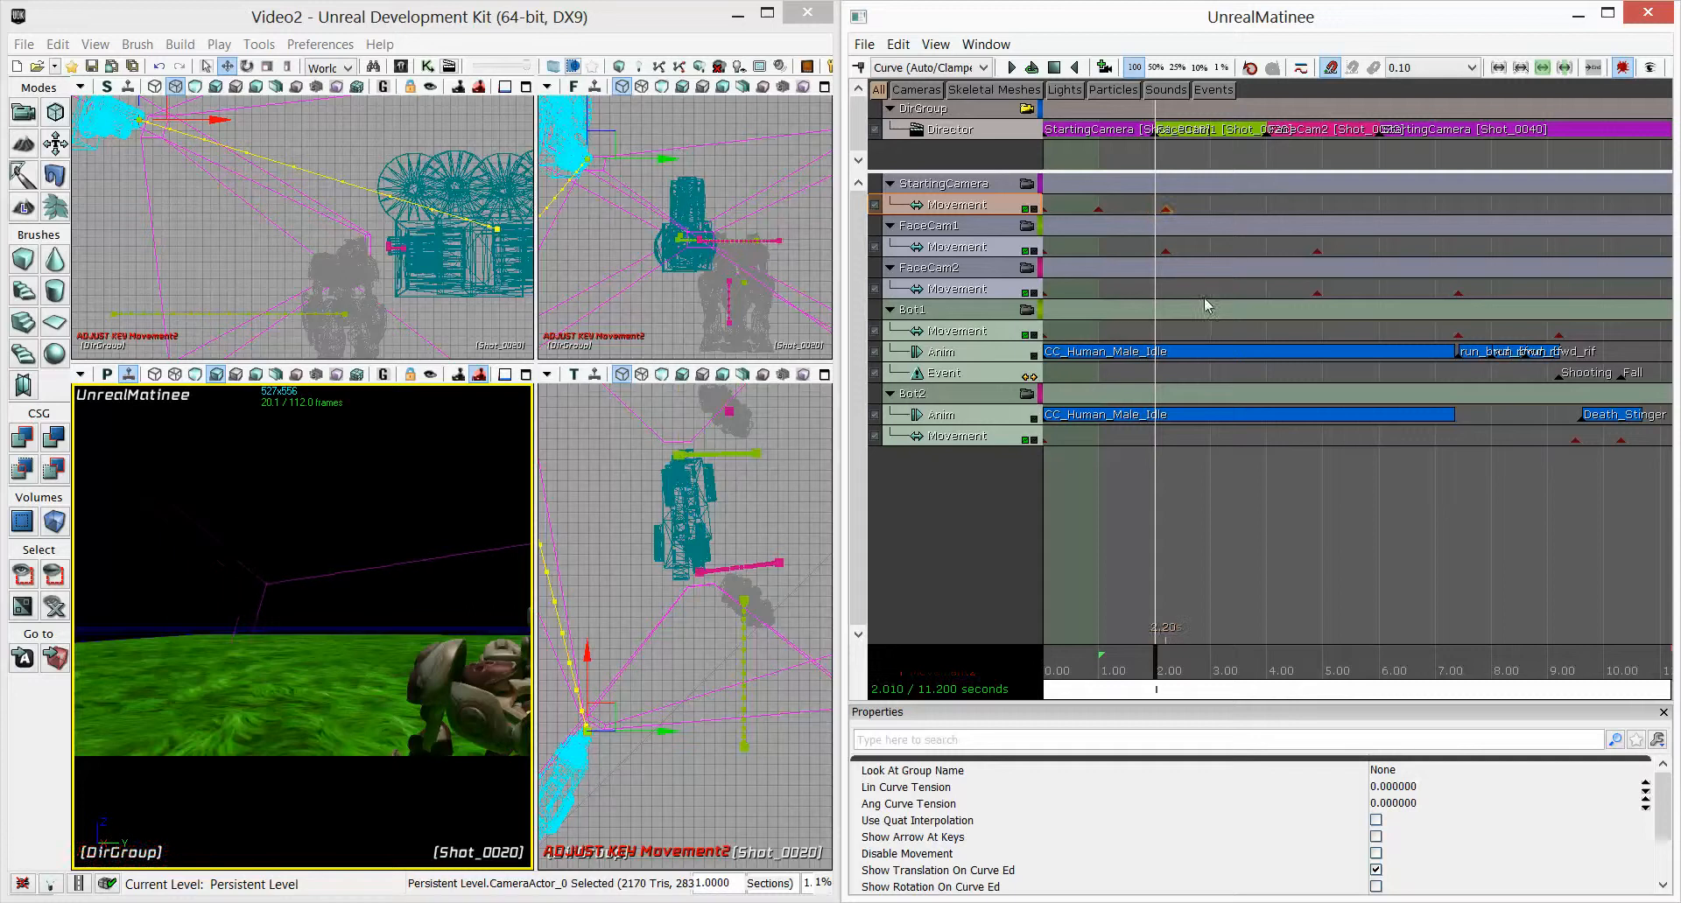
right_click(1164, 209)
left_click(1203, 224)
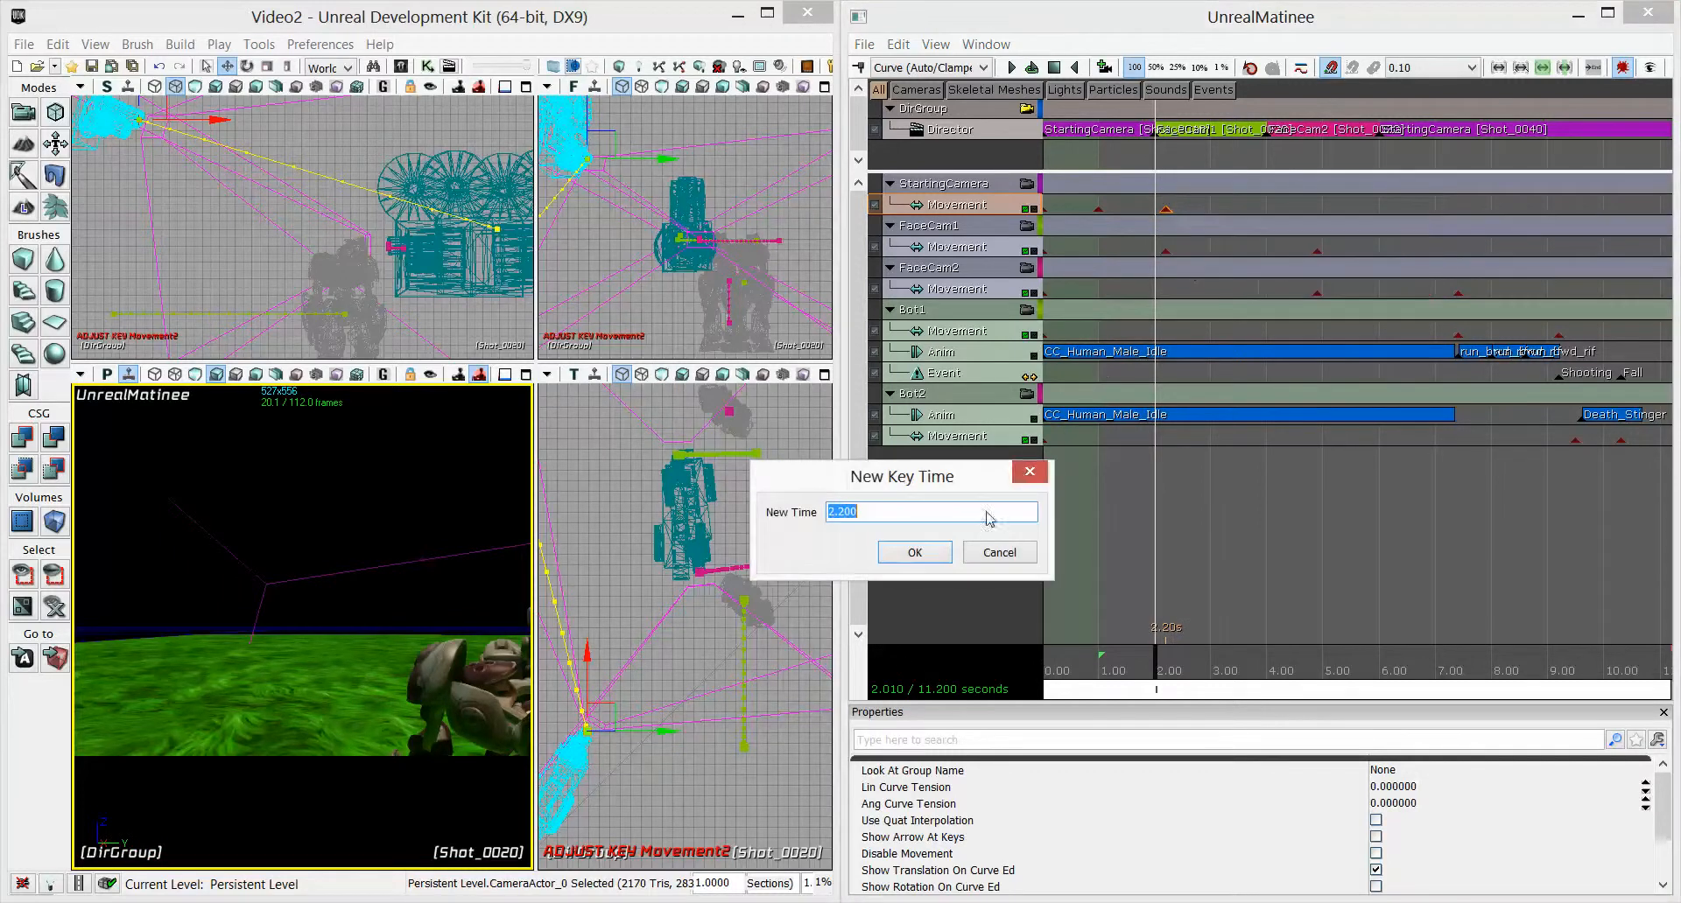
left_click(920, 553)
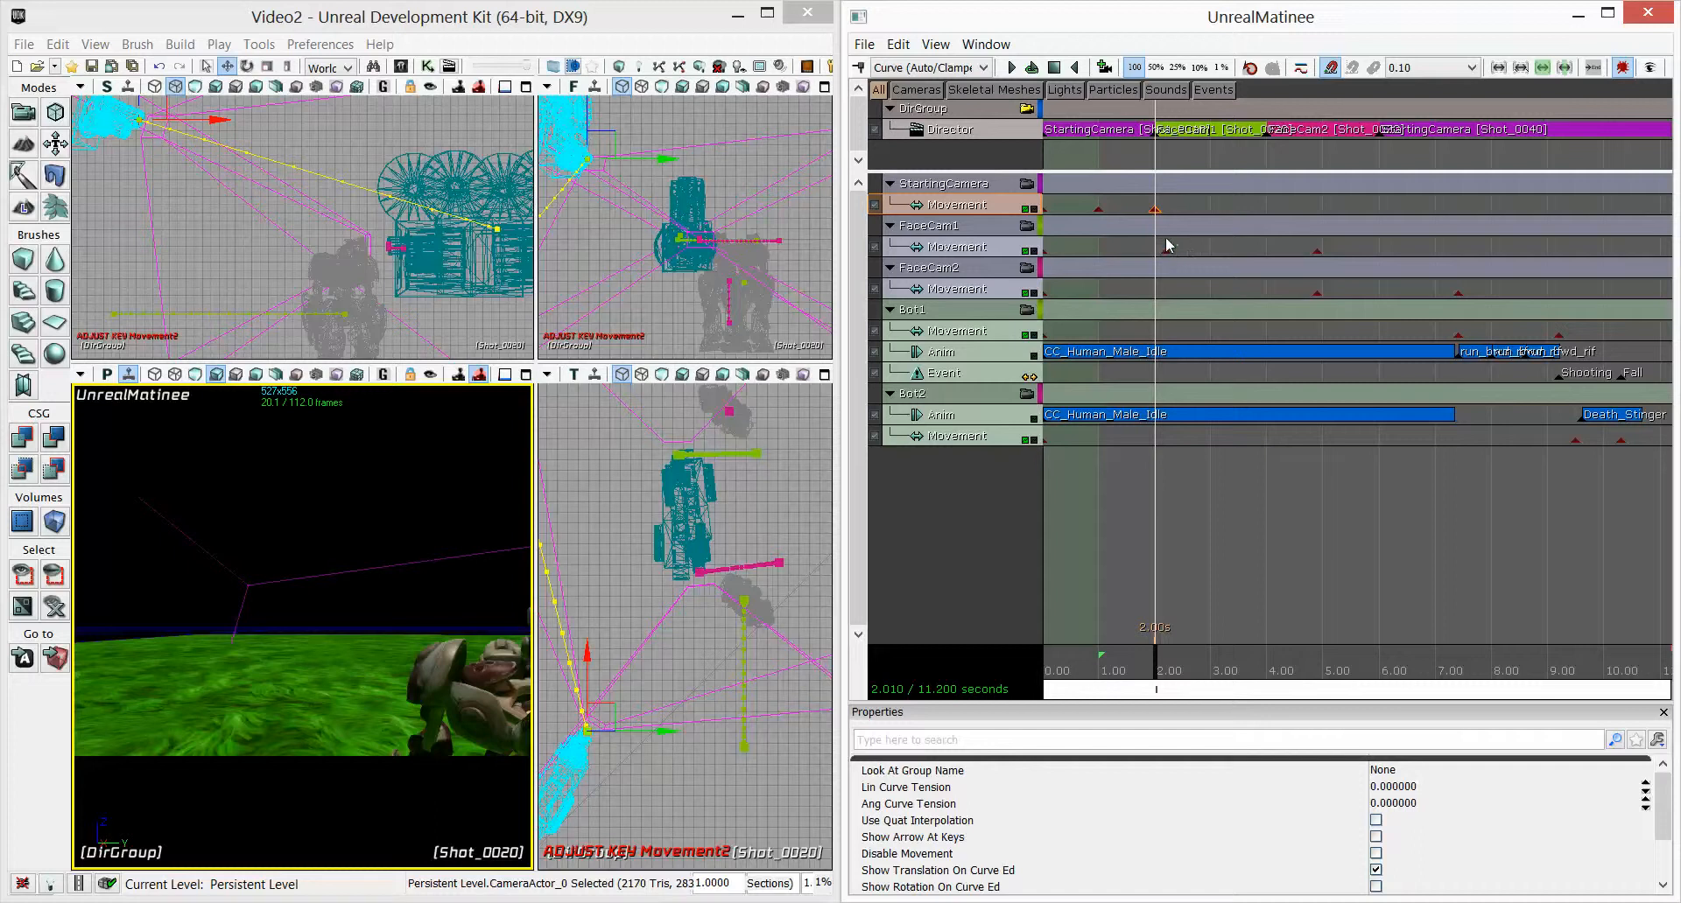
left_click(1166, 252)
left_click(1154, 209)
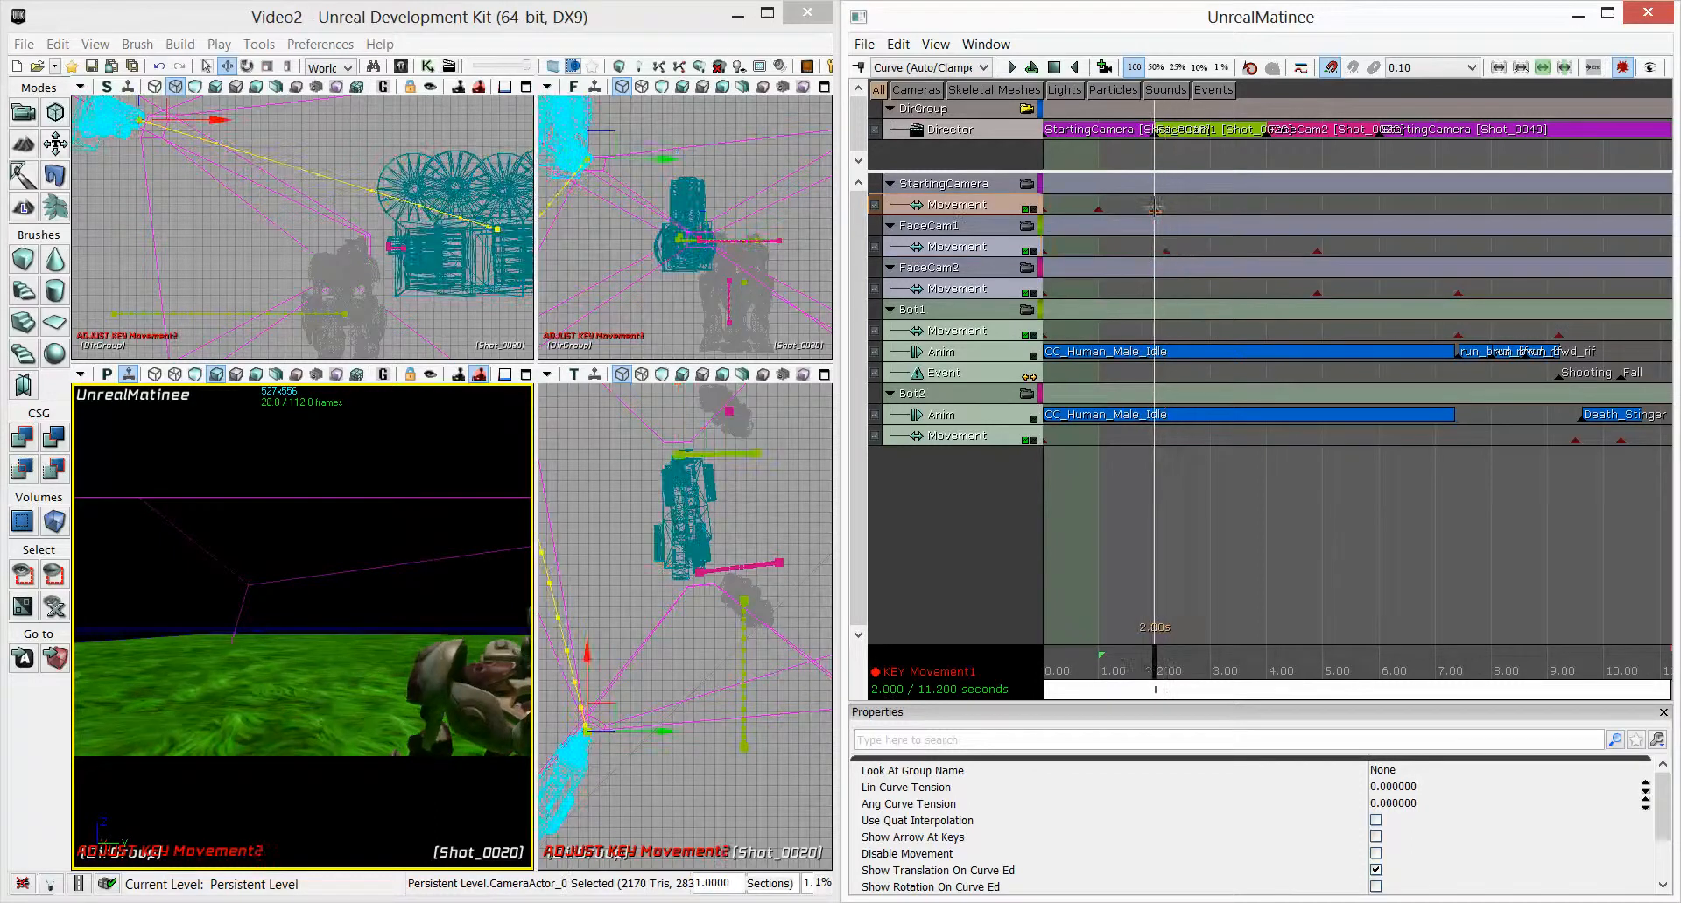
right_click(1154, 208)
left_click(1204, 222)
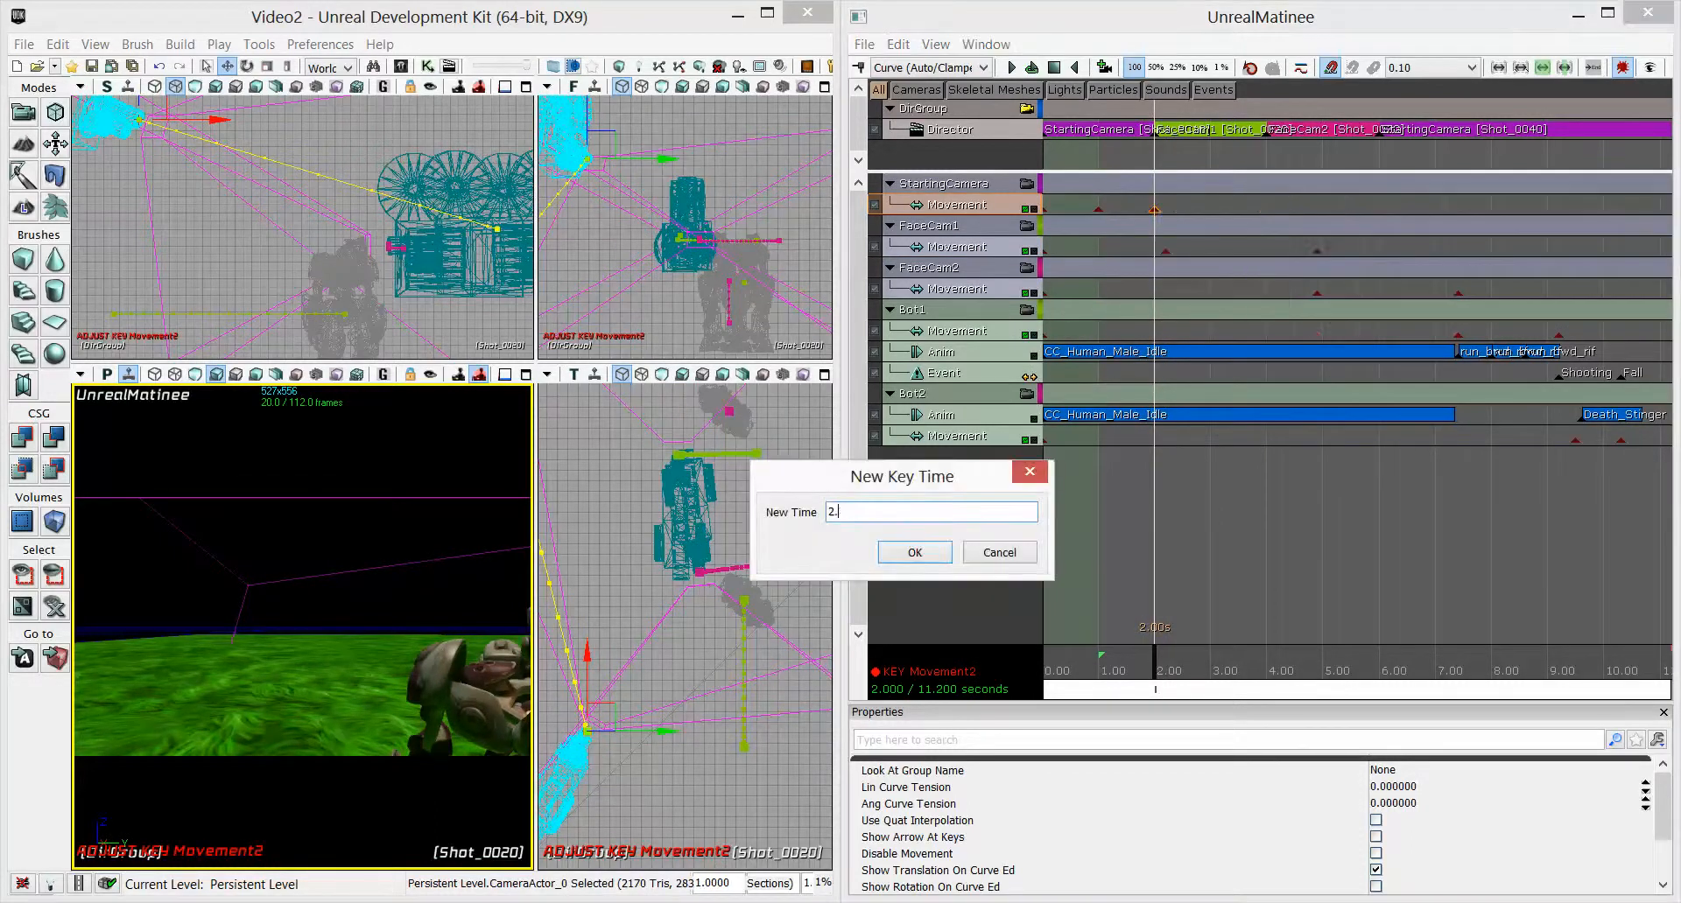
key("Return")
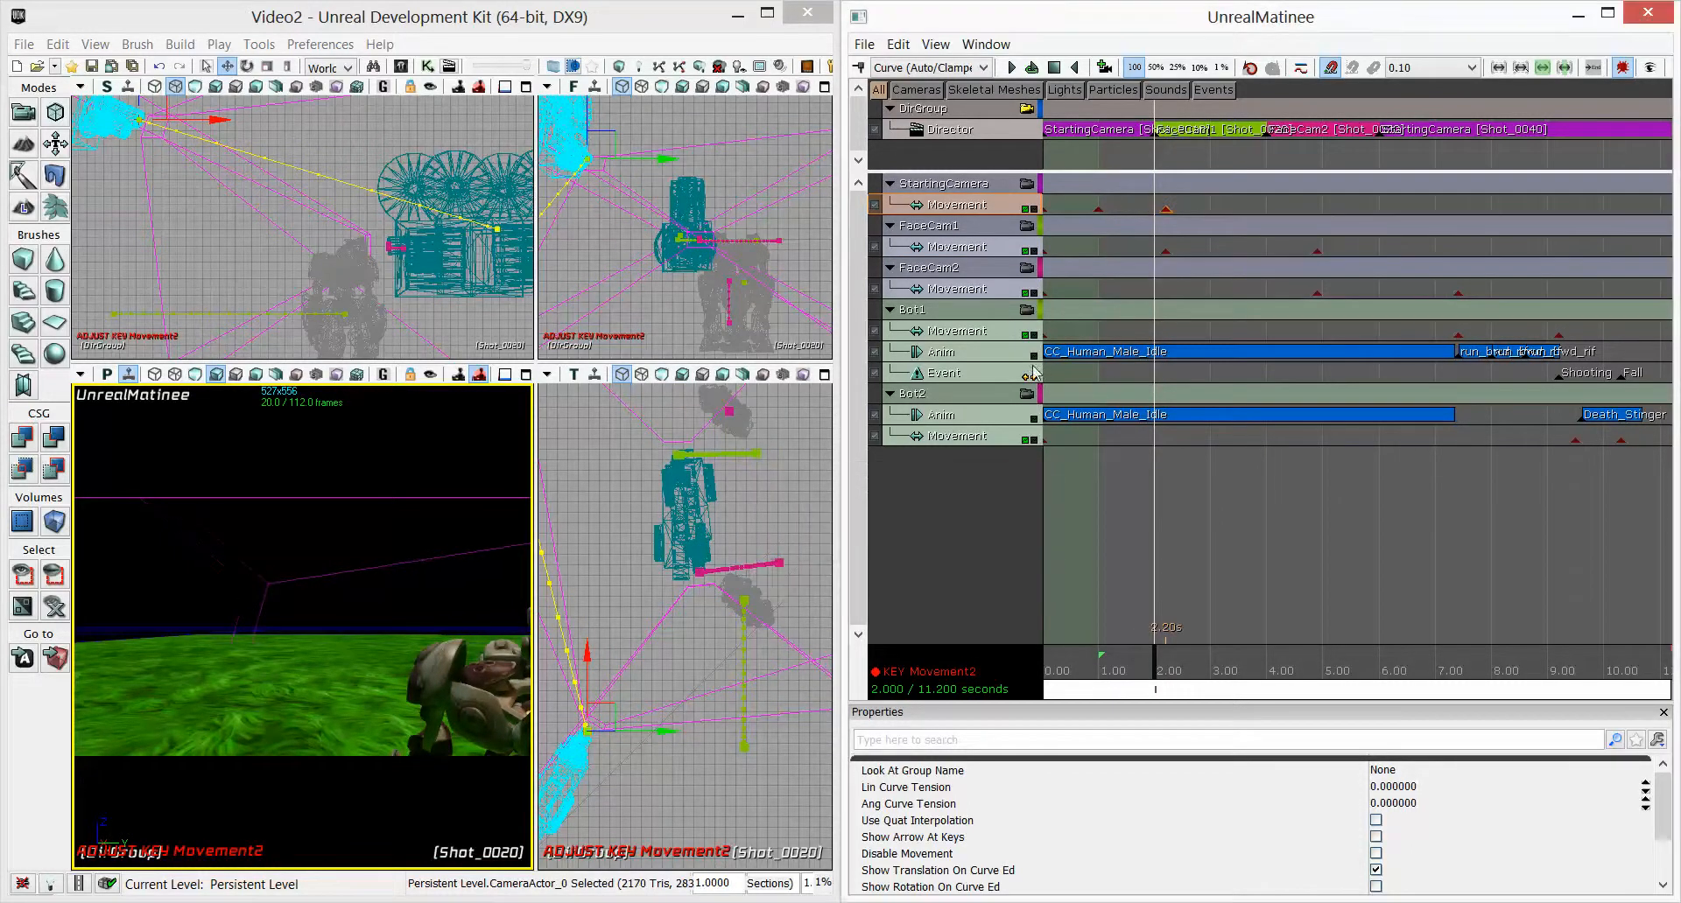
Move the Director track's FaceCam1 cut to about 2.2 seconds and its FaceCam2 cut to 4.9 seconds, matching the camera movement keys
left_click(1153, 129)
left_click_drag(1154, 133, 1165, 133, "ctrl")
left_click(1268, 137)
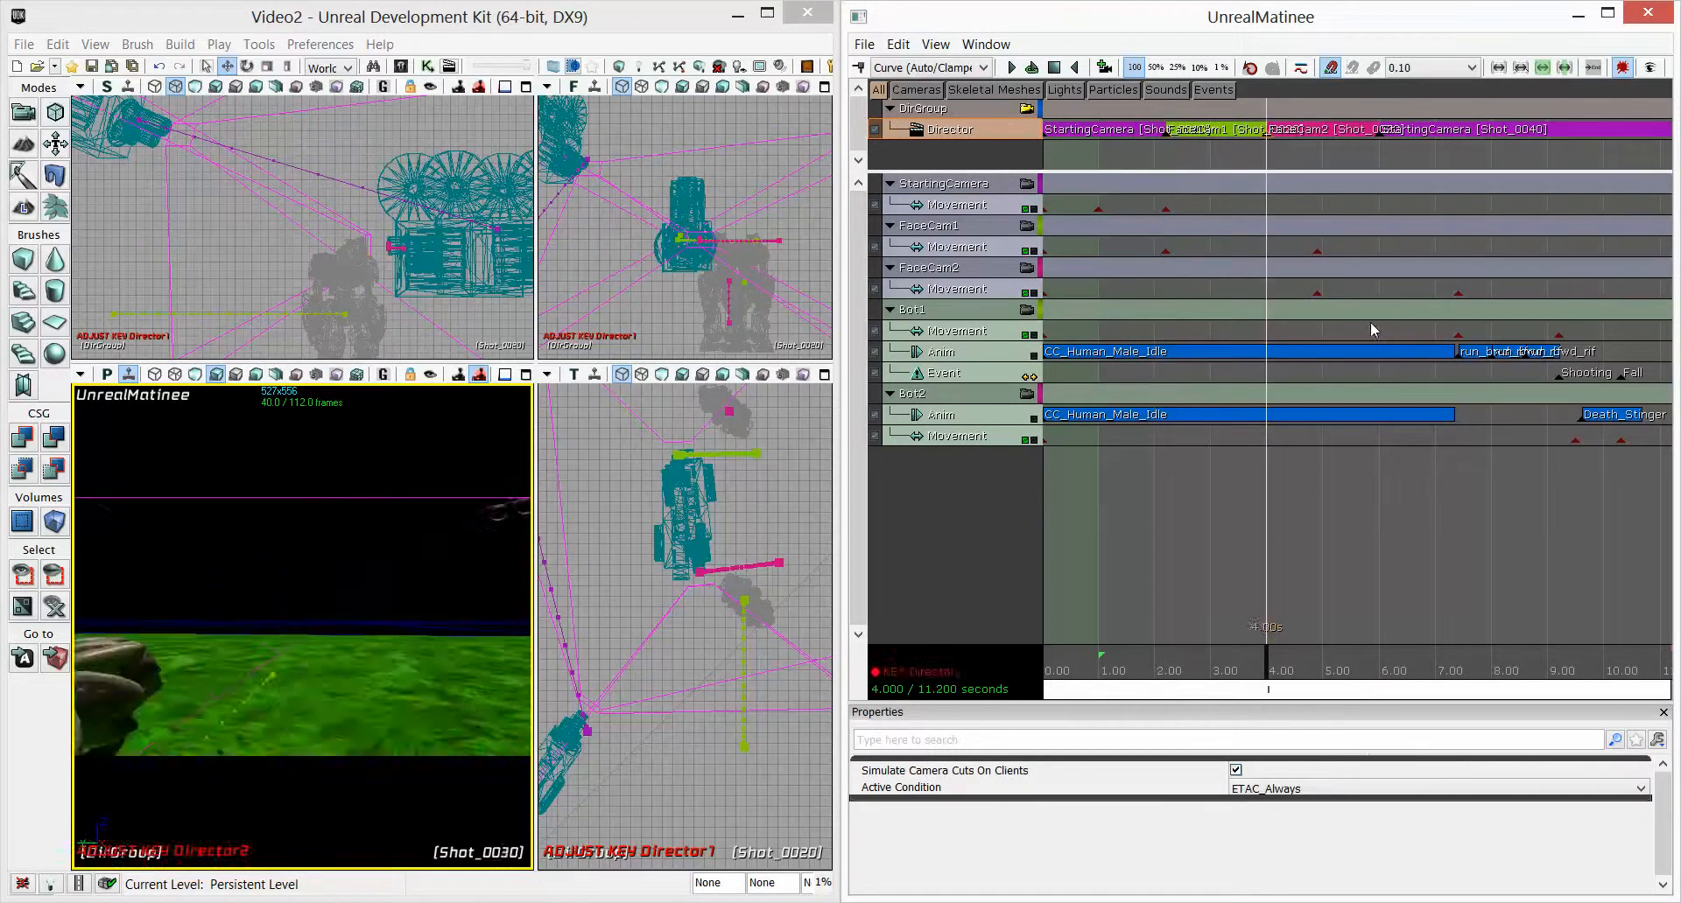
left_click_drag(1268, 137, 1294, 136, "ctrl")
key("Right")
key("Right")
key("Right")
key("Right")
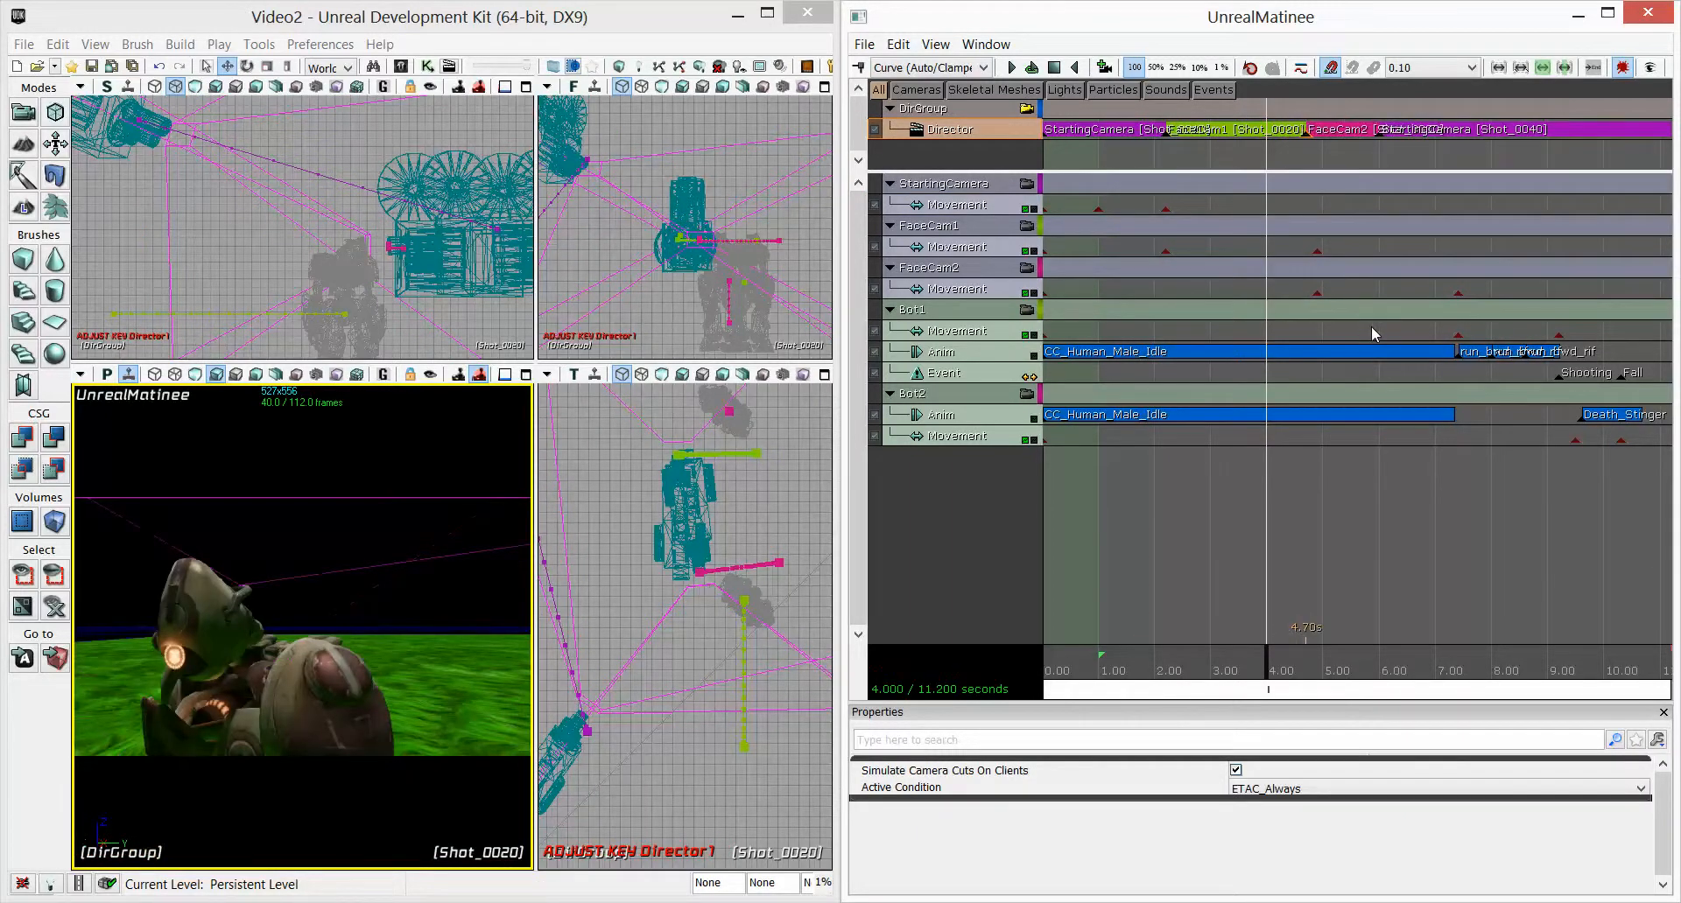
left_click(1316, 252)
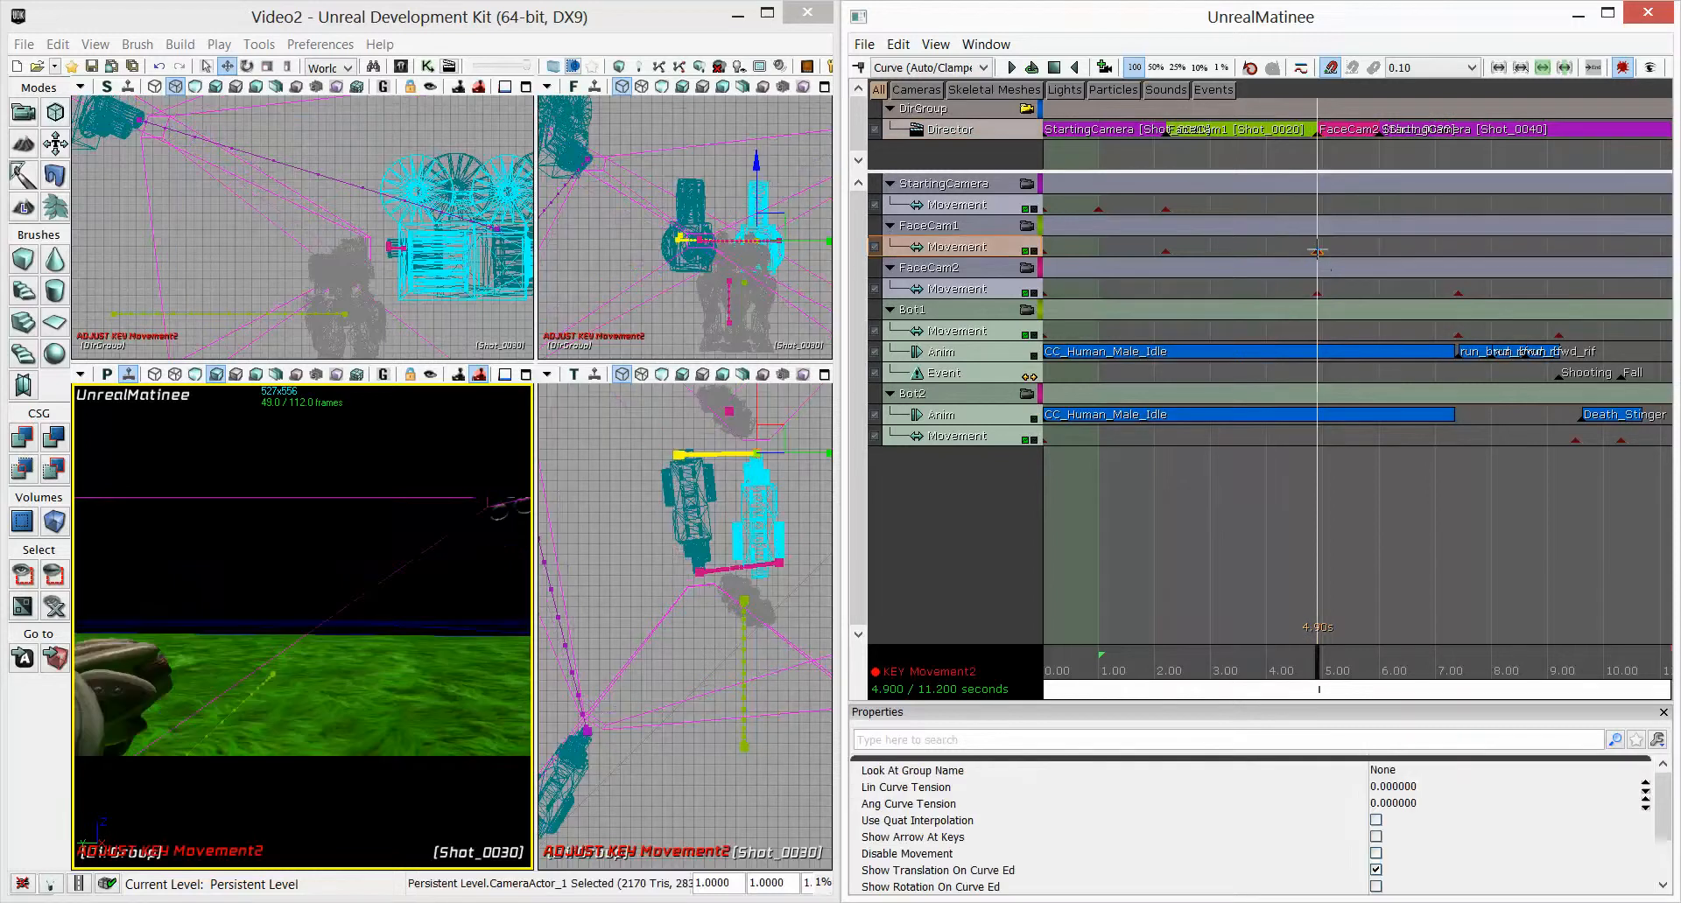
left_click(1316, 136)
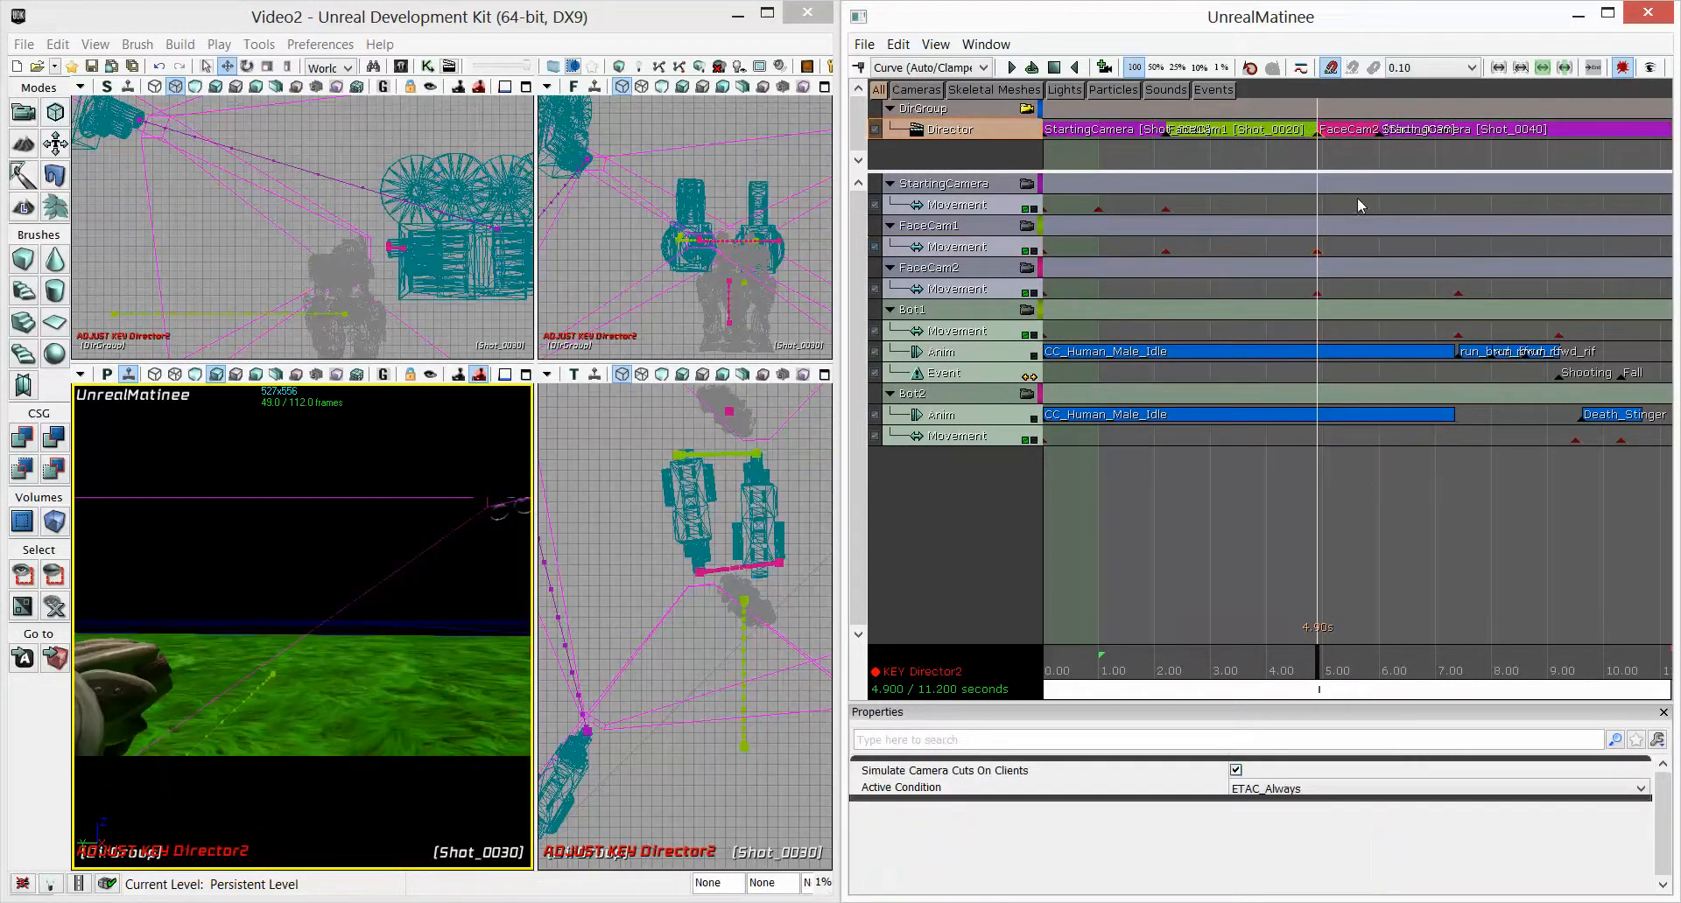
Move the Director track's final StartingCamera cut to 7.4 seconds, matching FaceCam2's last movement key
left_click(1379, 133)
key("Right")
key("Right")
key("Right")
key("Right")
key("Right")
key("Right")
key("Right")
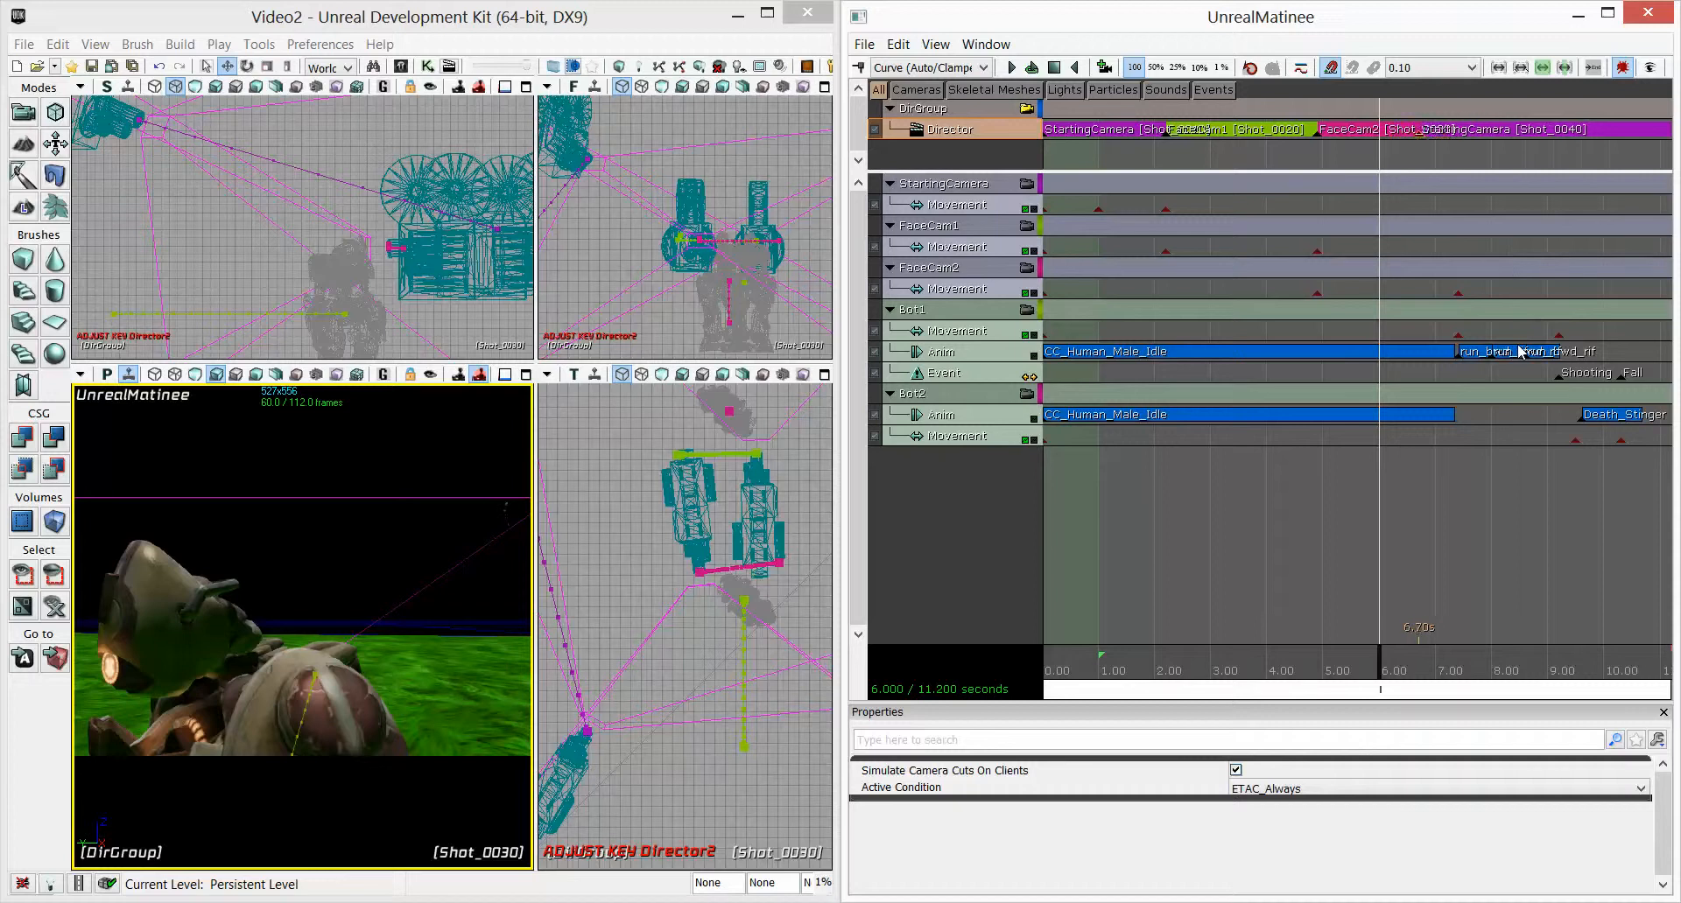
key("Right")
key("Right")
key("Right")
key("Right")
key("Right")
key("Right")
key("Right")
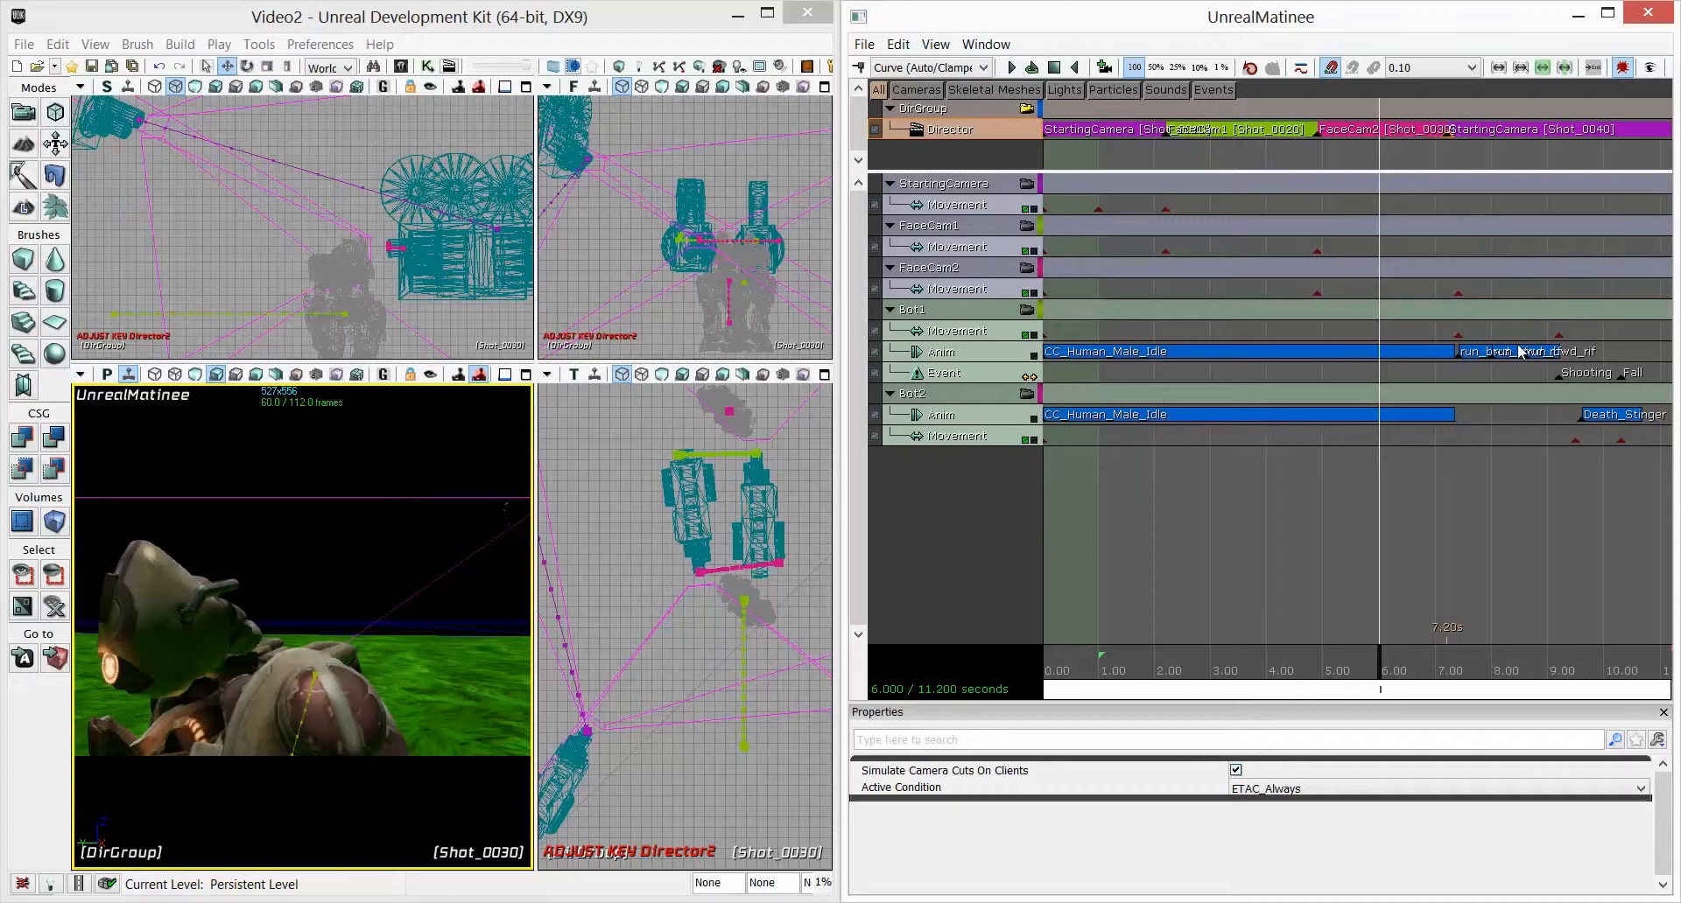
left_click(1460, 292)
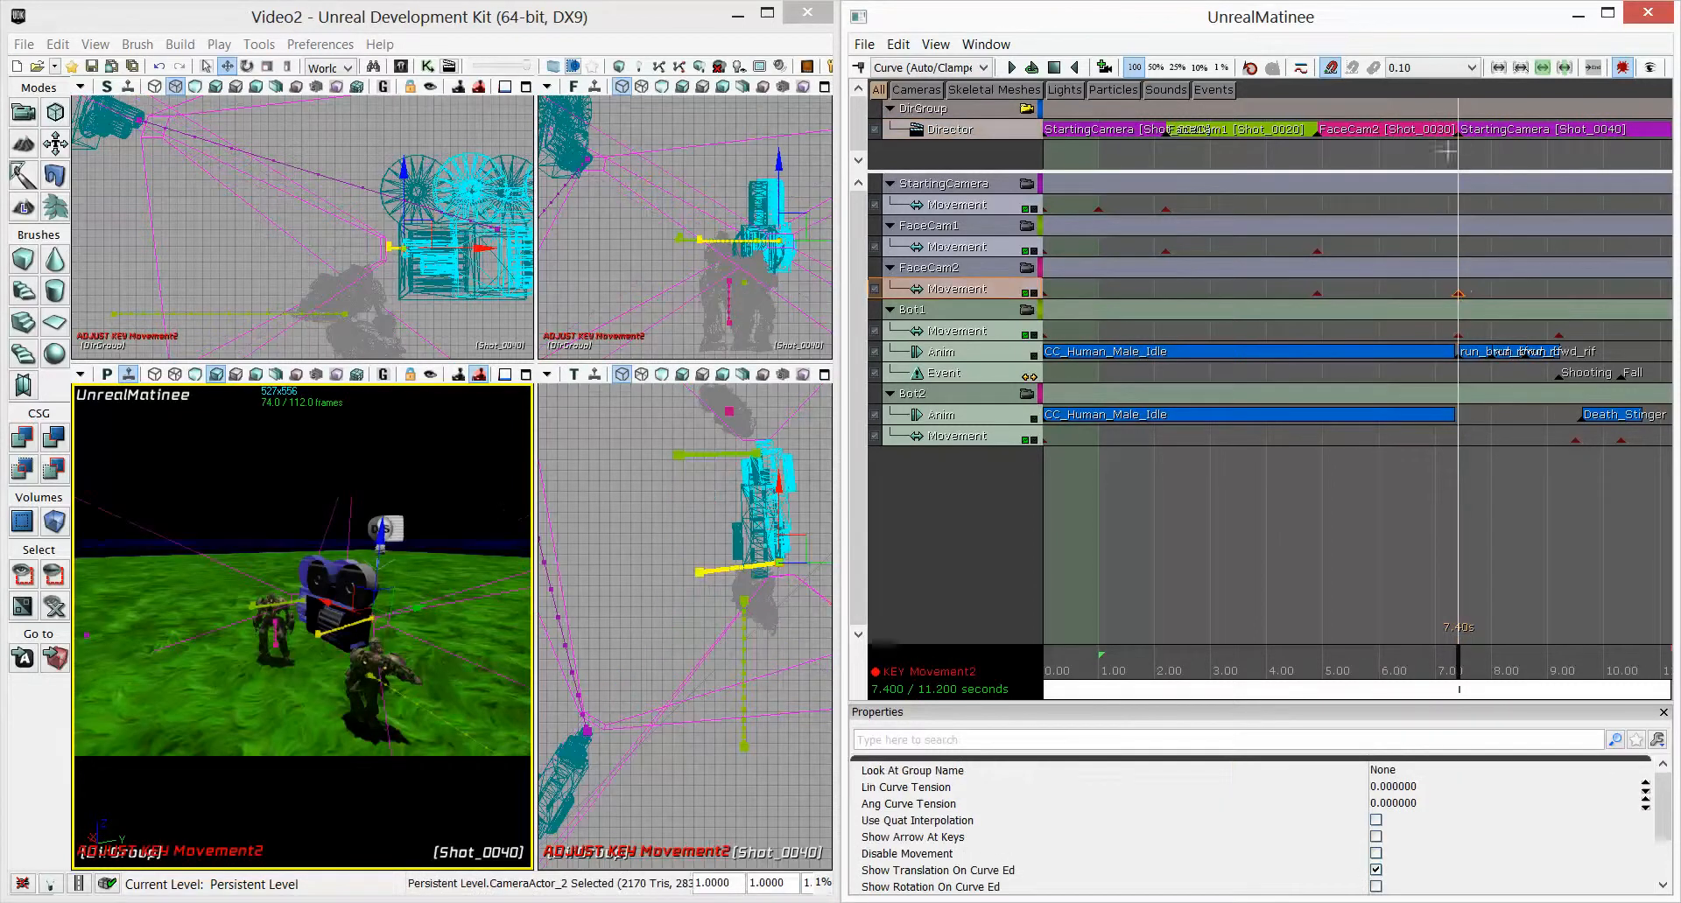
left_click(1455, 131)
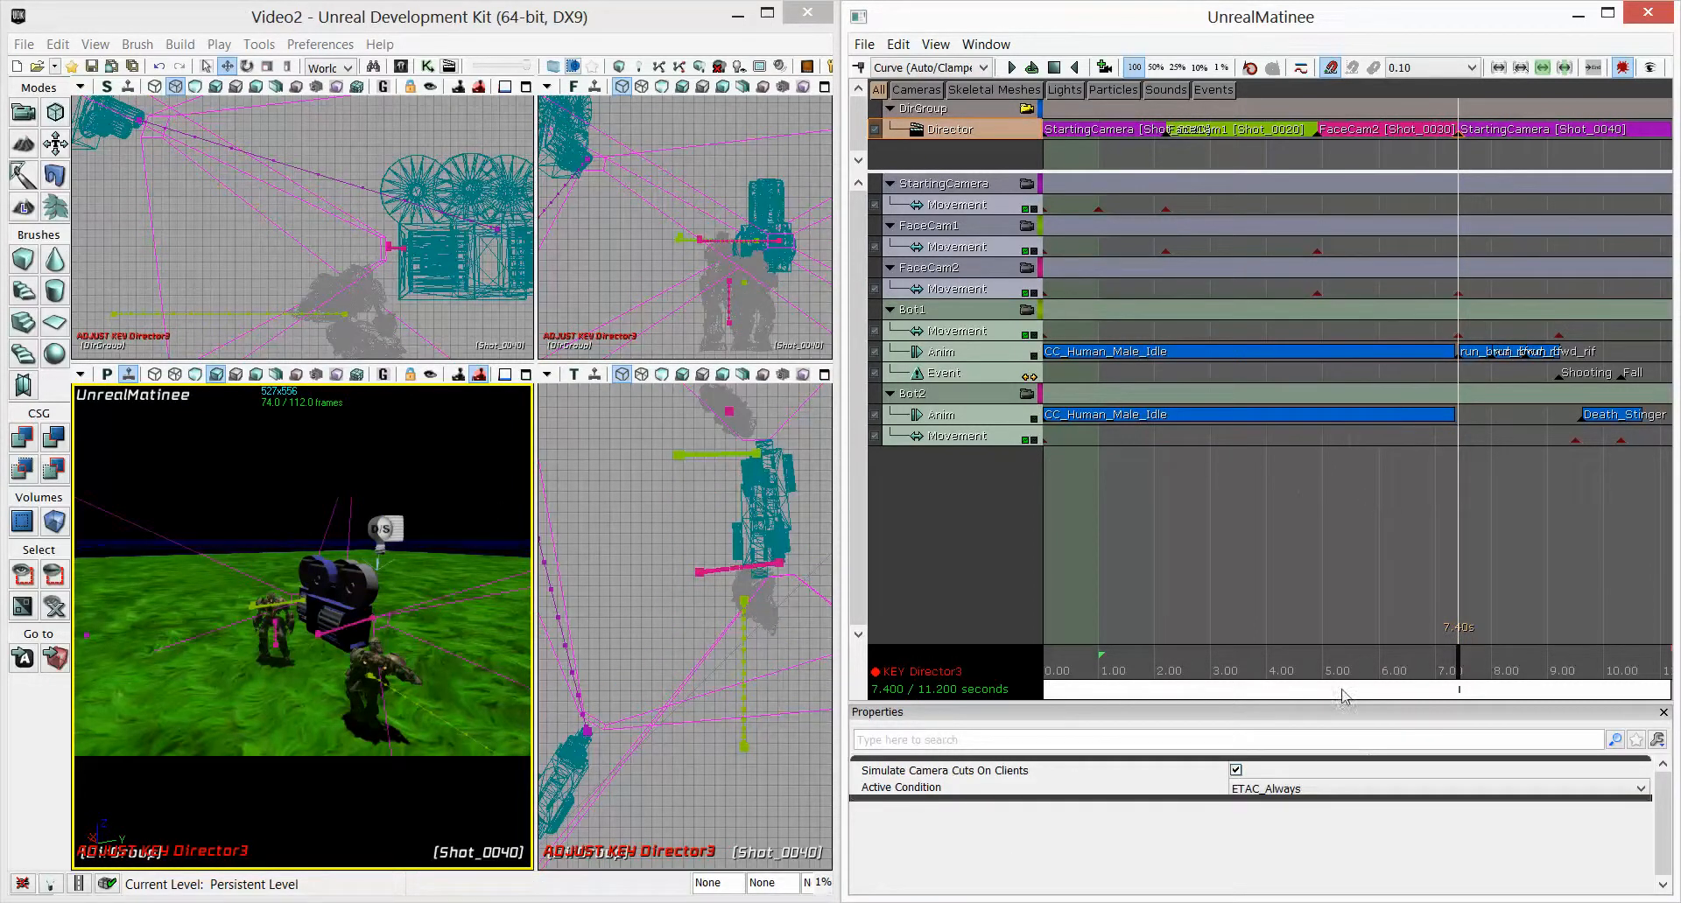
Play the Matinee sequence from the start to check the Director cuts, stop it near the end and close Matinee
left_click_drag(1342, 688, 1050, 547)
left_click(1012, 69)
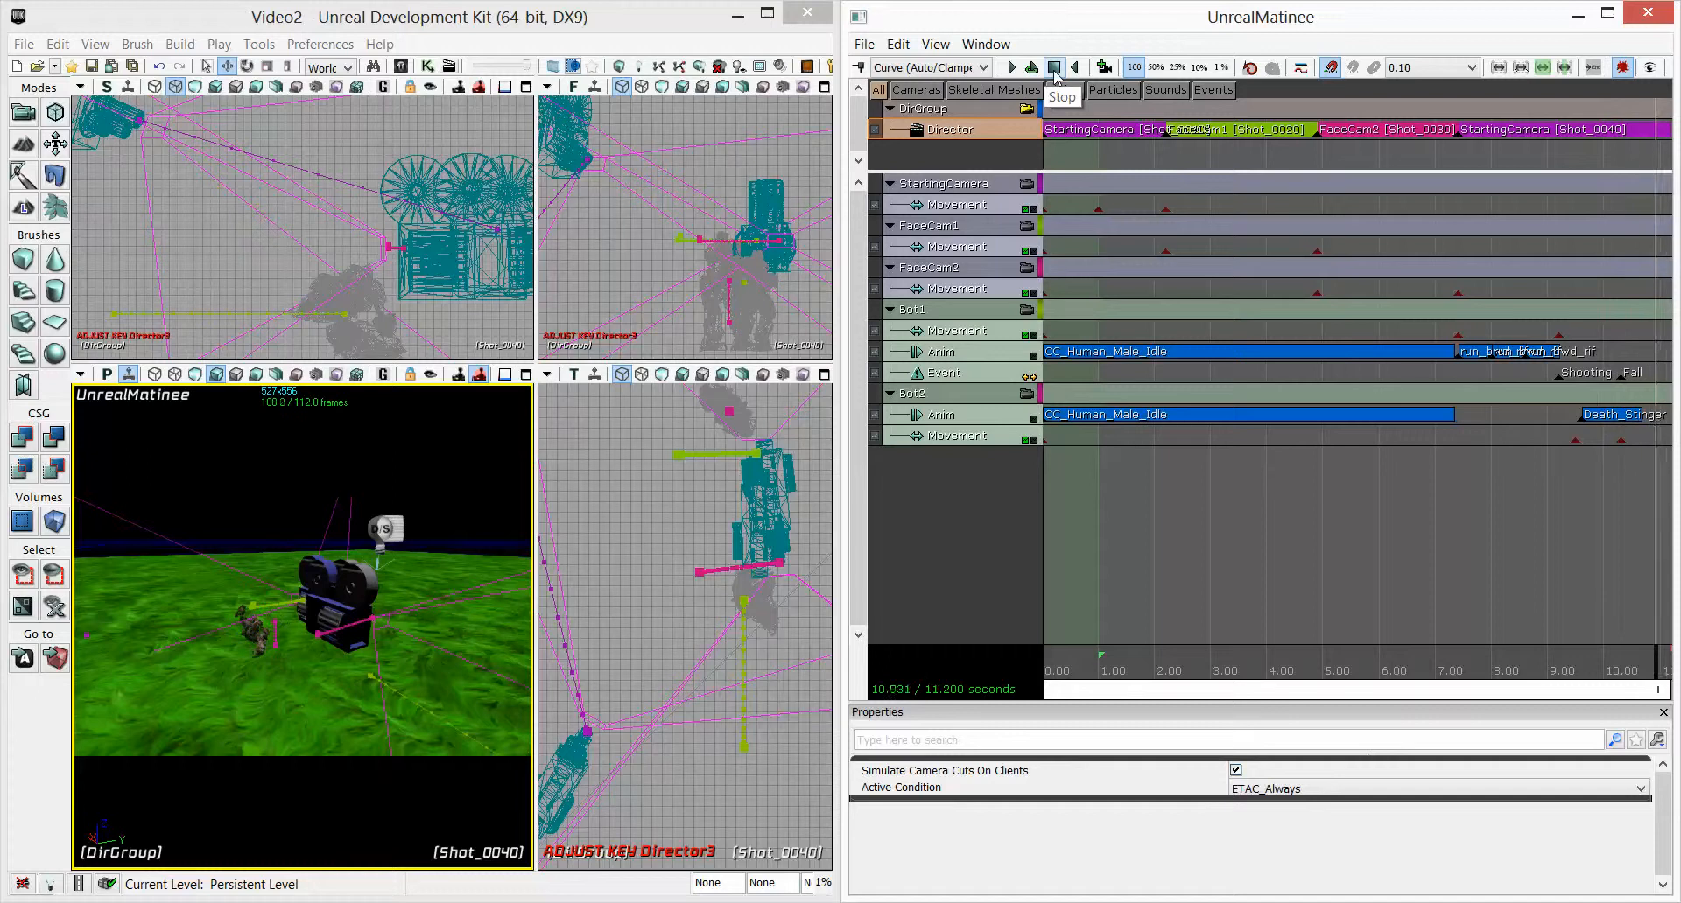
left_click(1669, 5)
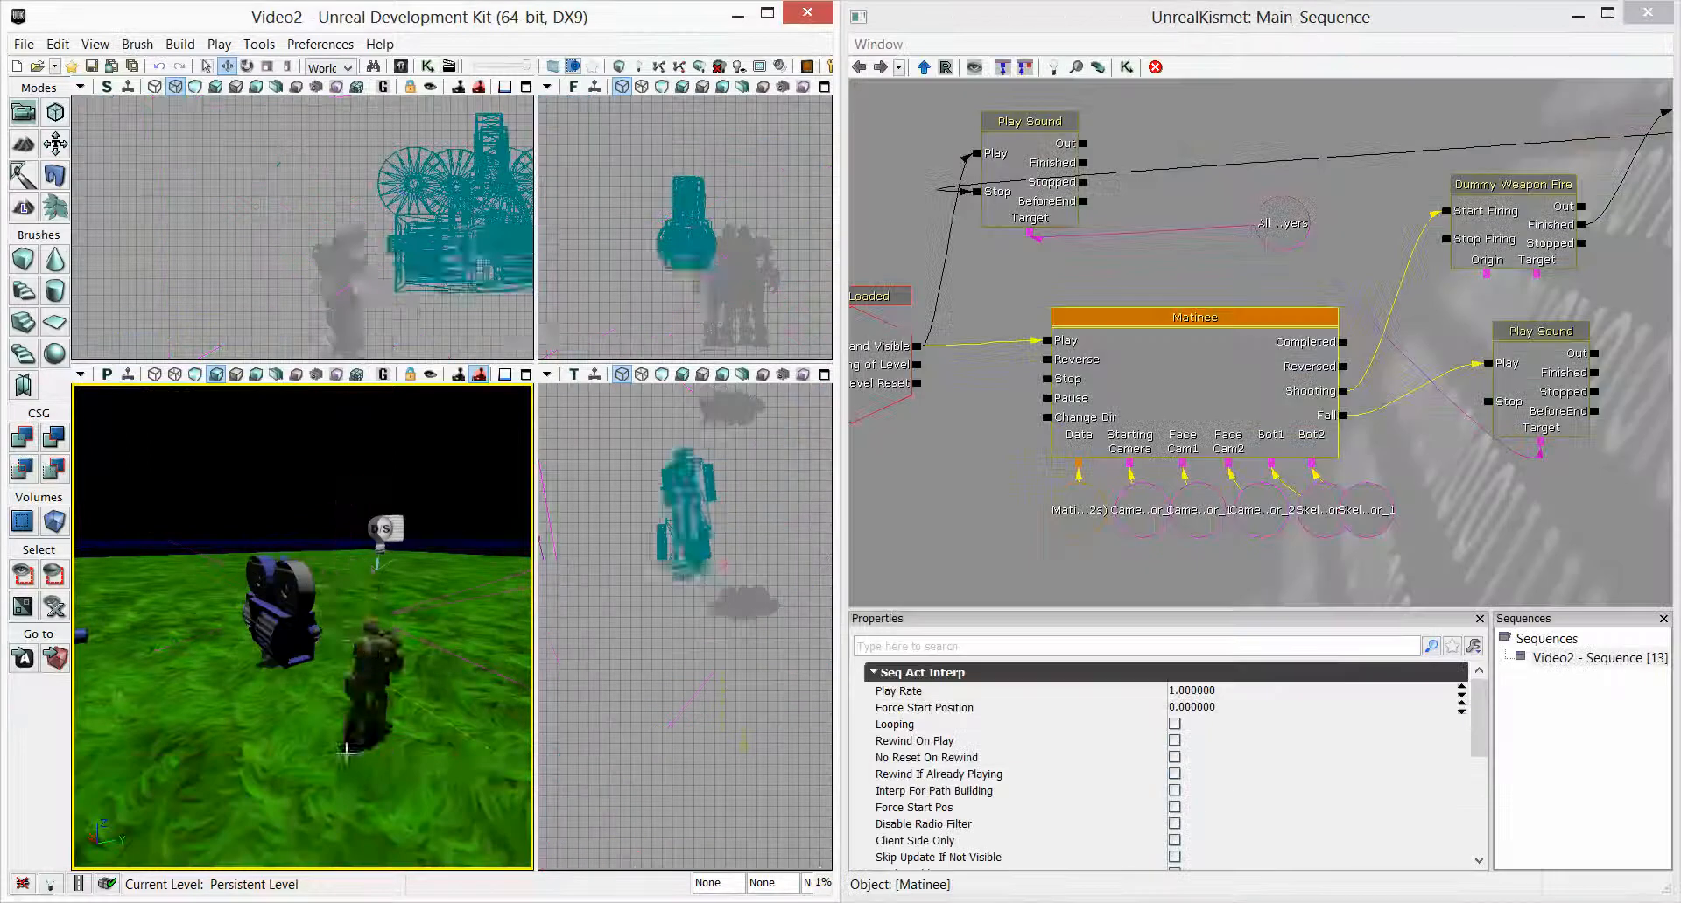
Play the level from the grass near the bot to check the cutscene in game, and end the preview
right_click(324, 767)
left_click(399, 755)
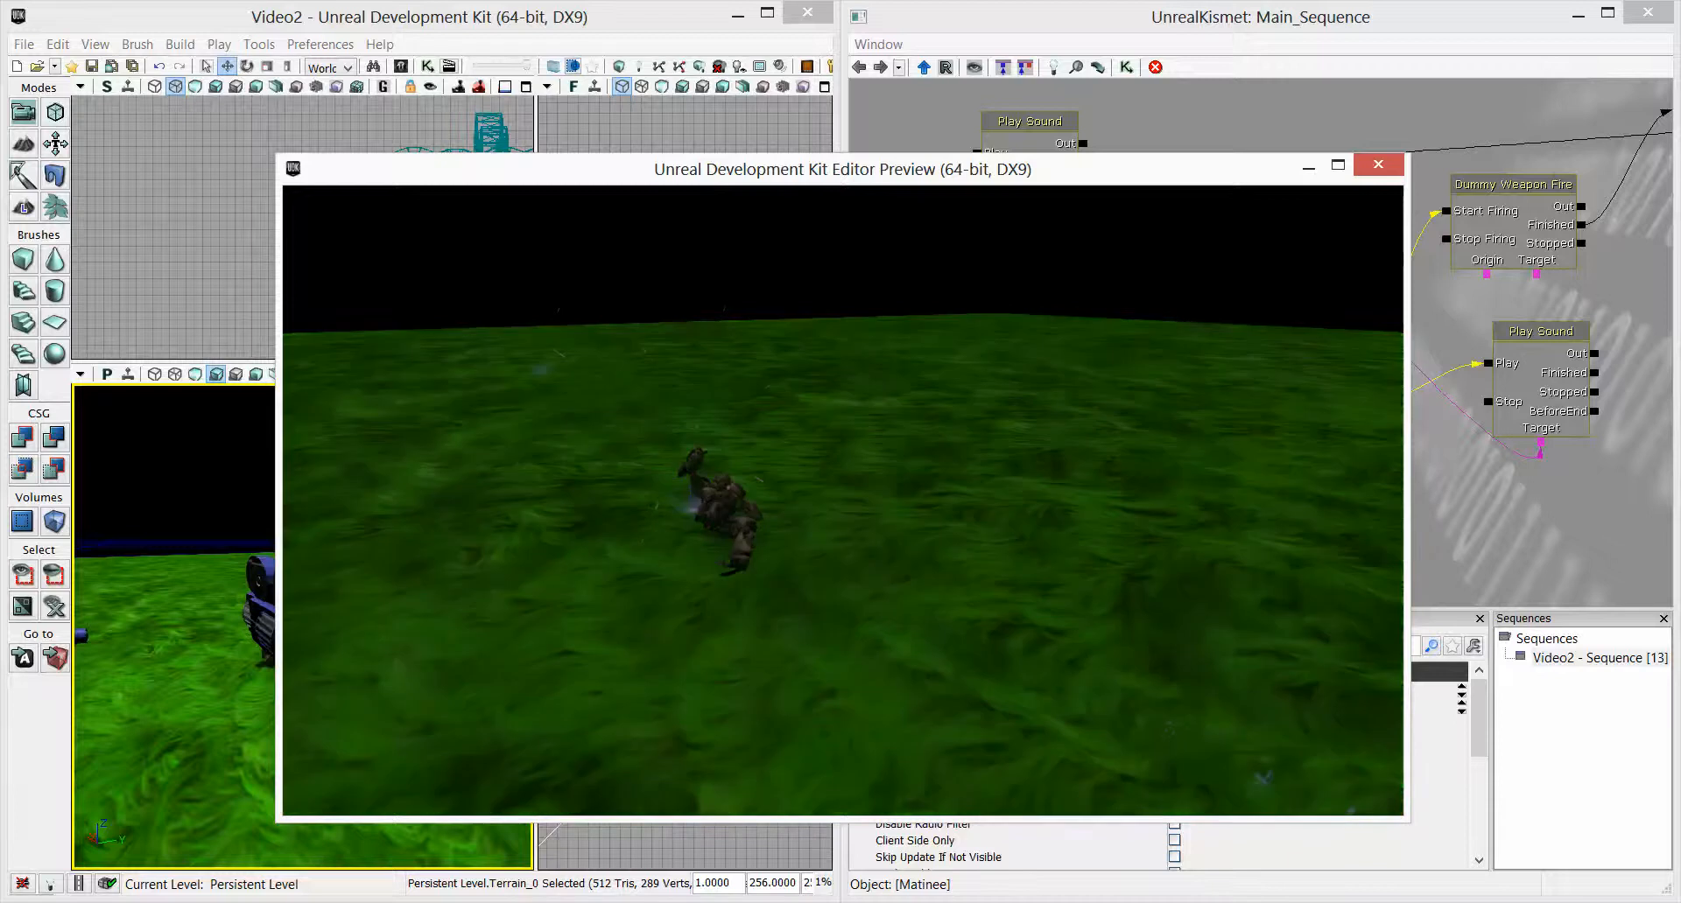
key("Escape")
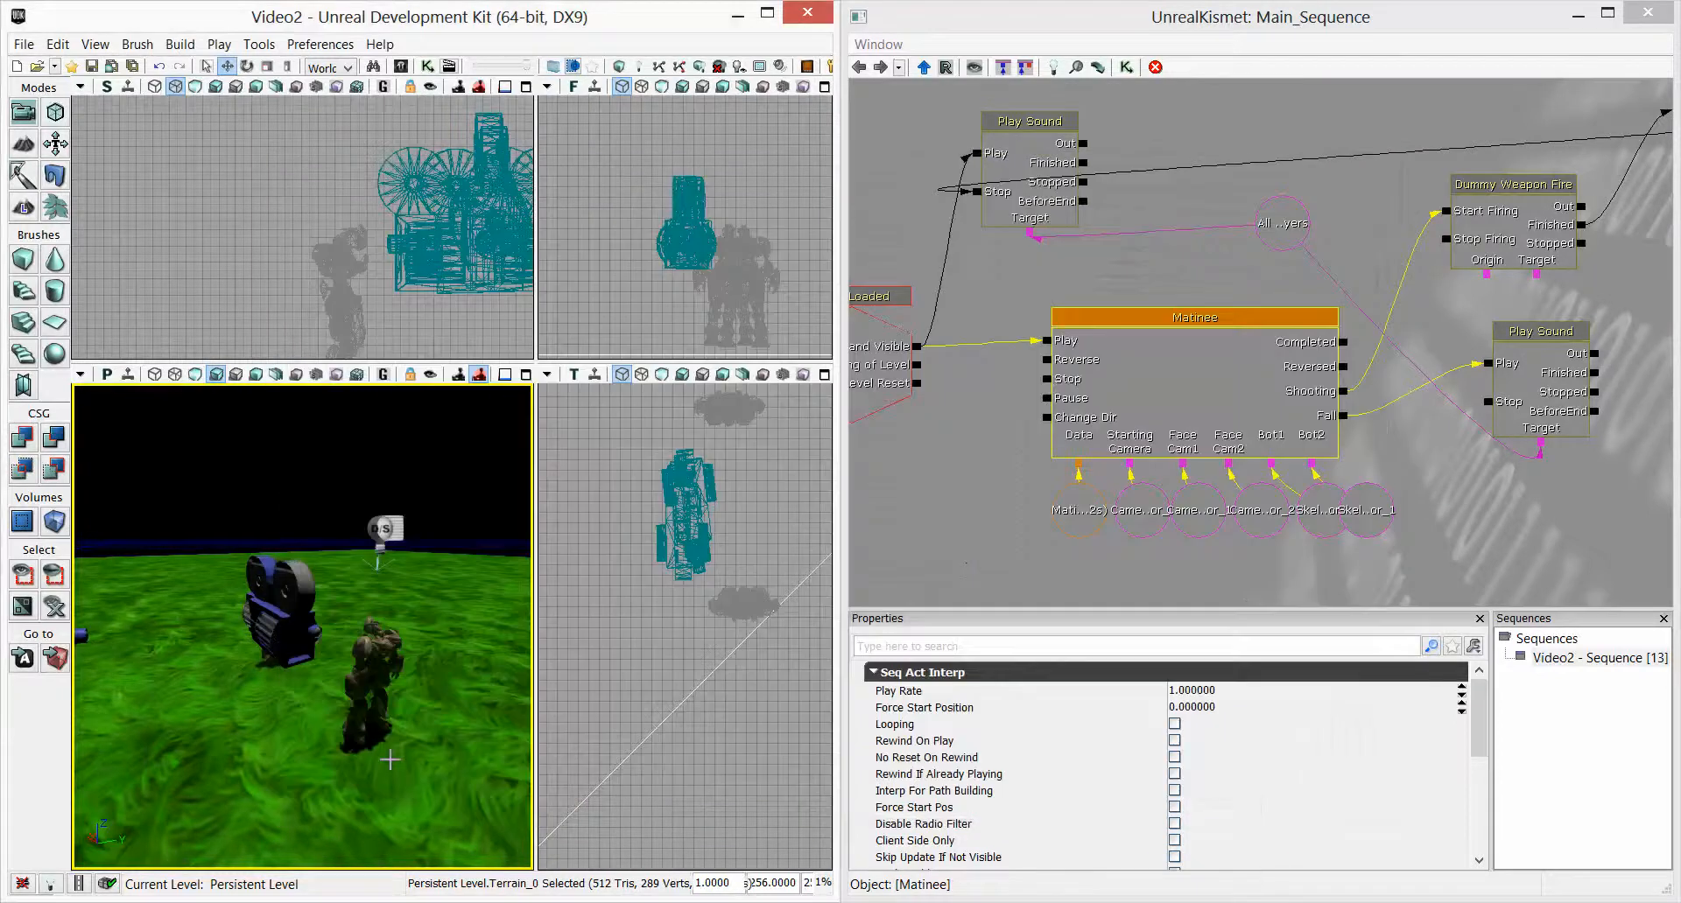
Reopen the Matinee sequence and scrub the timeline to about 9.2 seconds and back to about 8.5 seconds to examine the final StartingCamera shot
left_click_drag(924, 523, 962, 490)
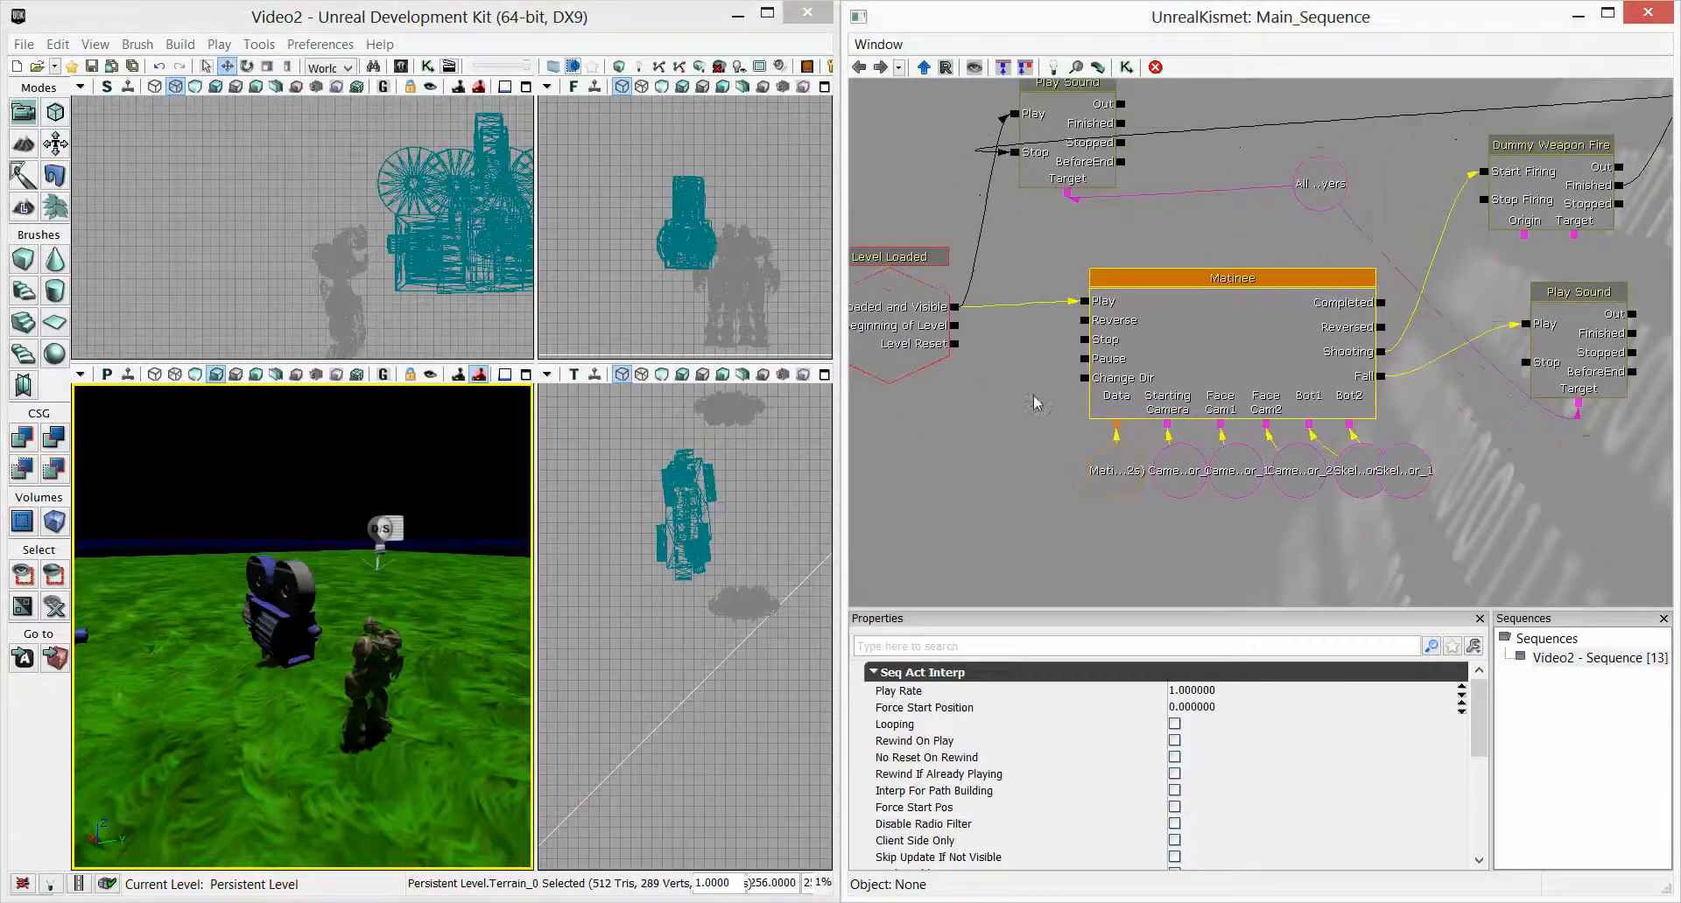
scroll(1035, 403, "down", 2)
right_click_drag(420, 684, 455, 694)
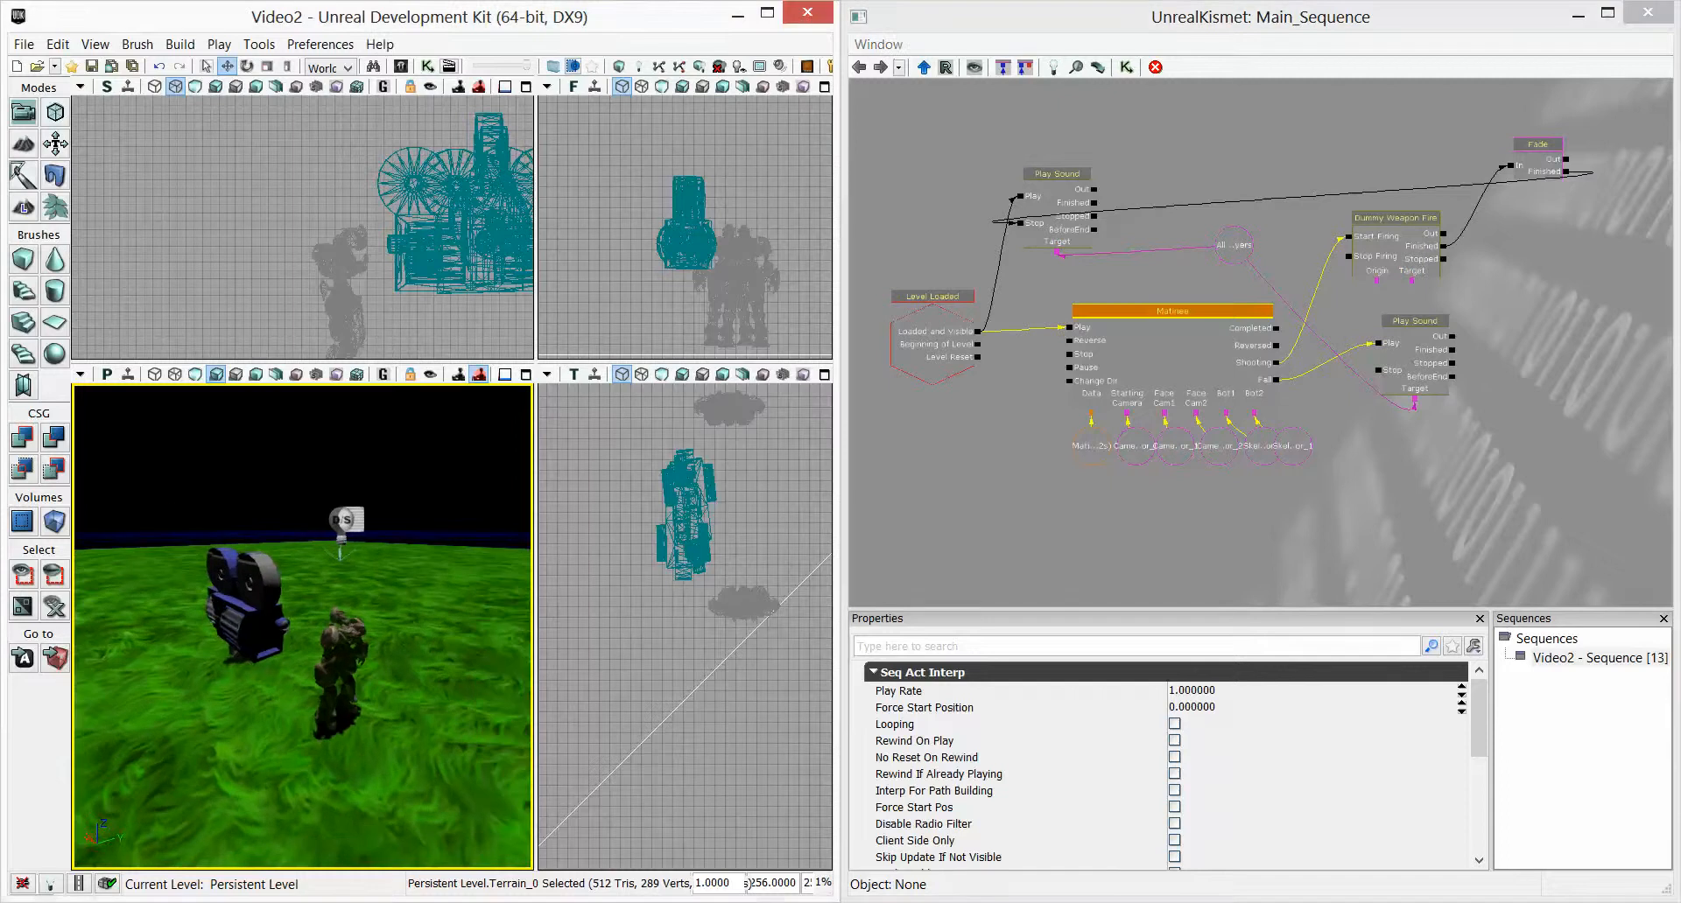
double_click(1200, 343)
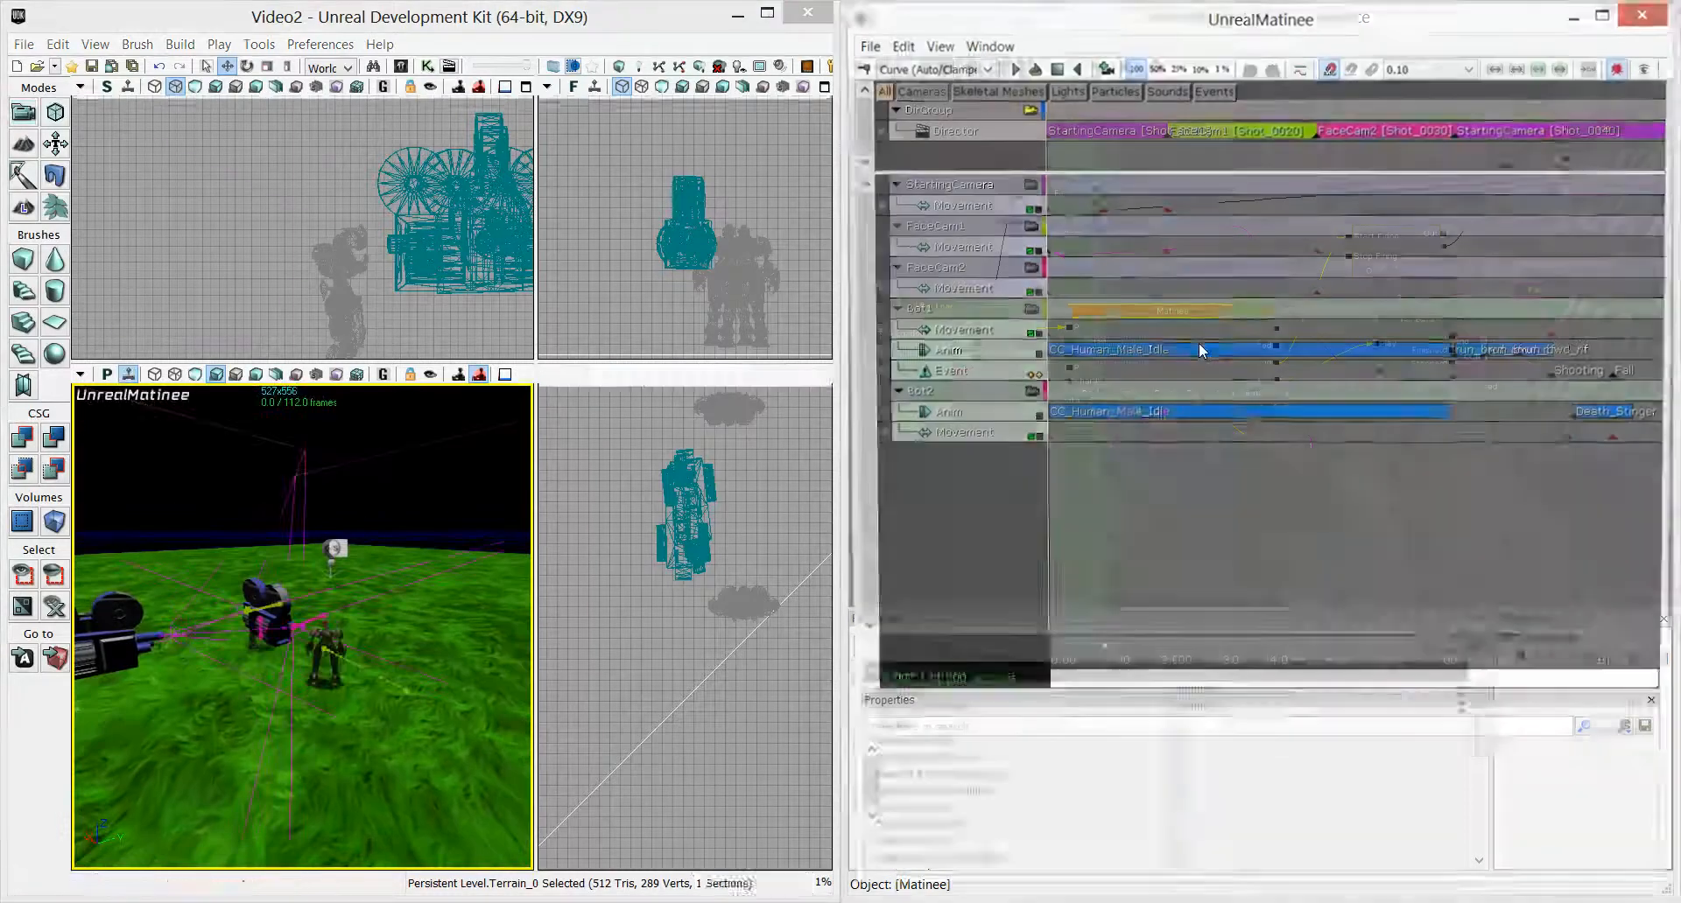
left_click_drag(1125, 683, 1563, 677)
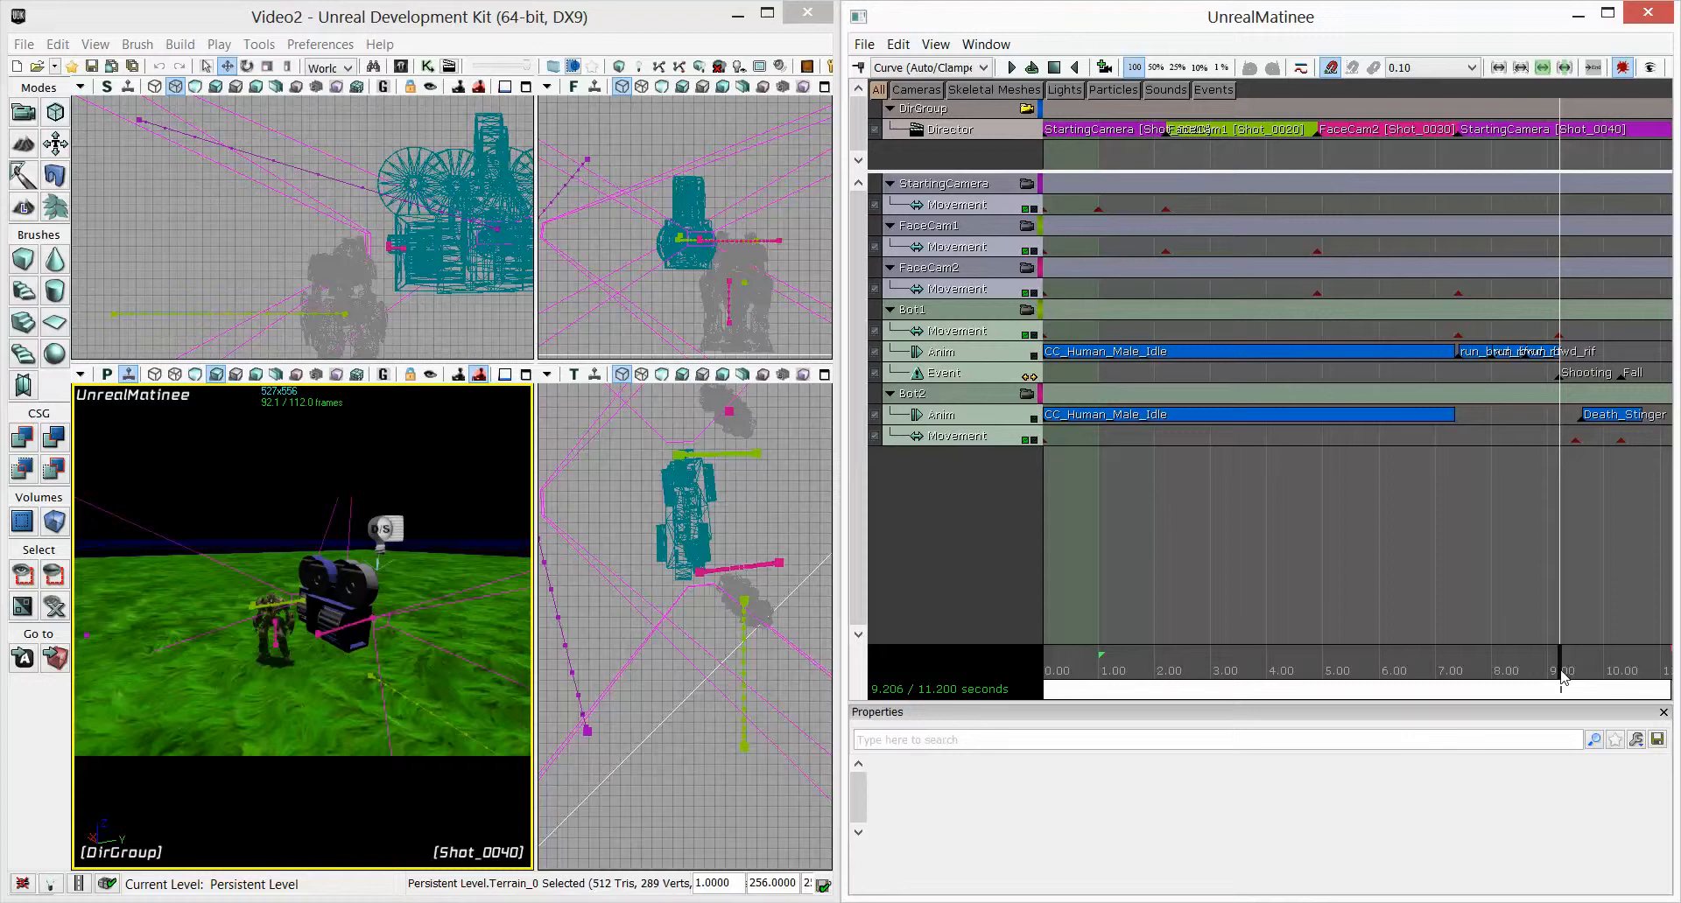
left_click_drag(1560, 678, 1525, 686)
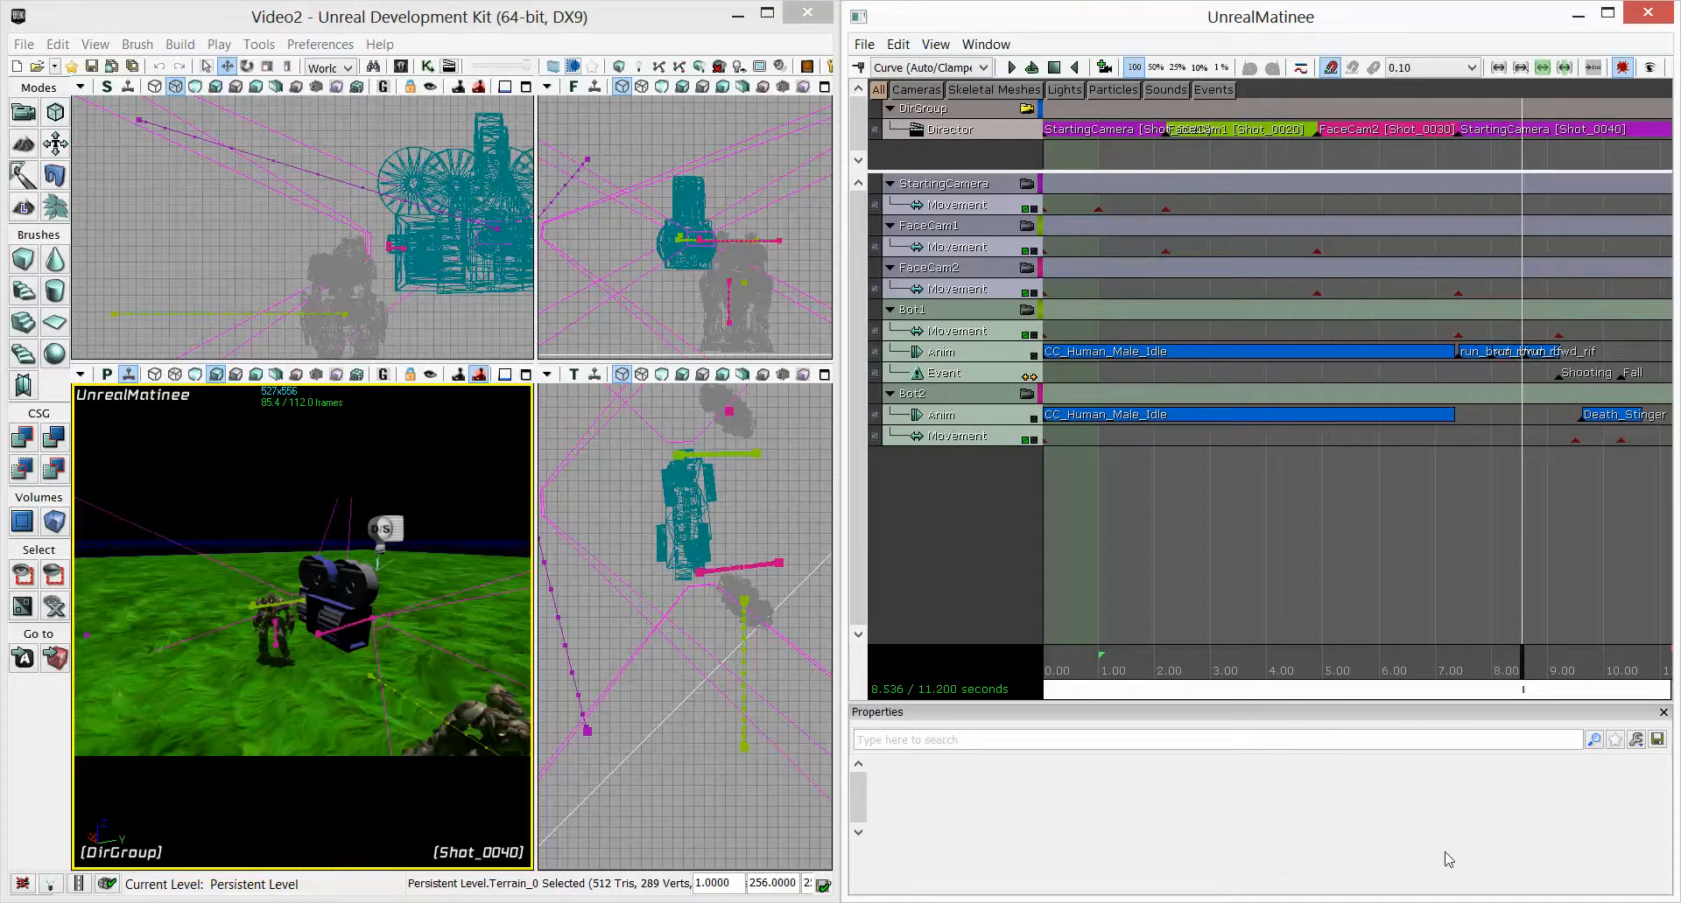